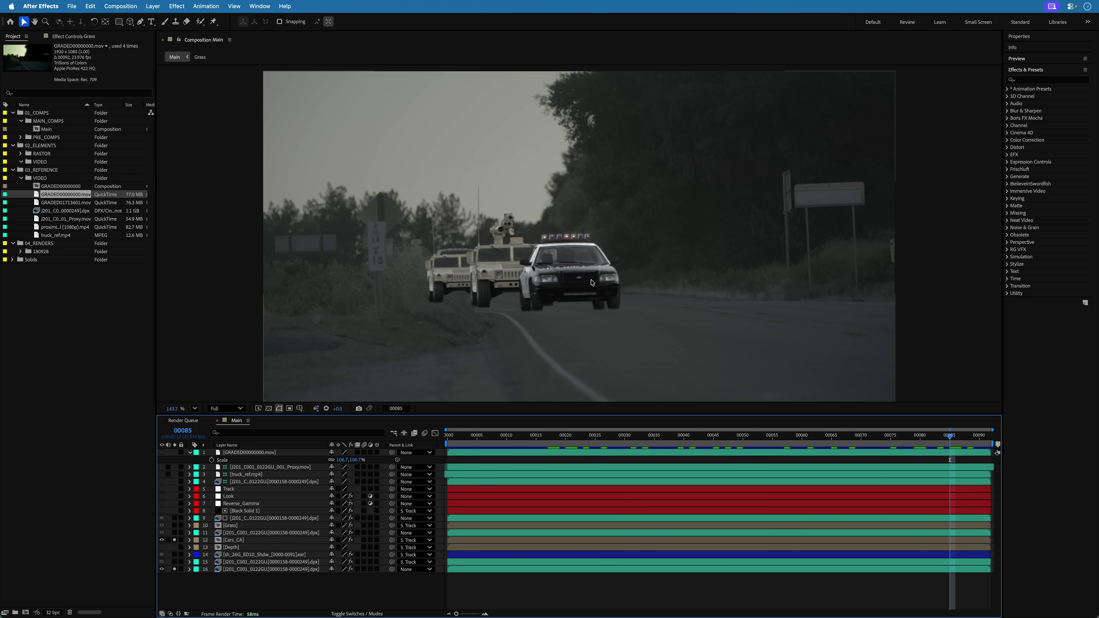
Show the J201_C001_0122GU_001_Proxy.mov reference layer and play back the shot.
{"action": "left_click", "coordinate": [268, 467]}
{"action": "left_click", "coordinate": [161, 468]}
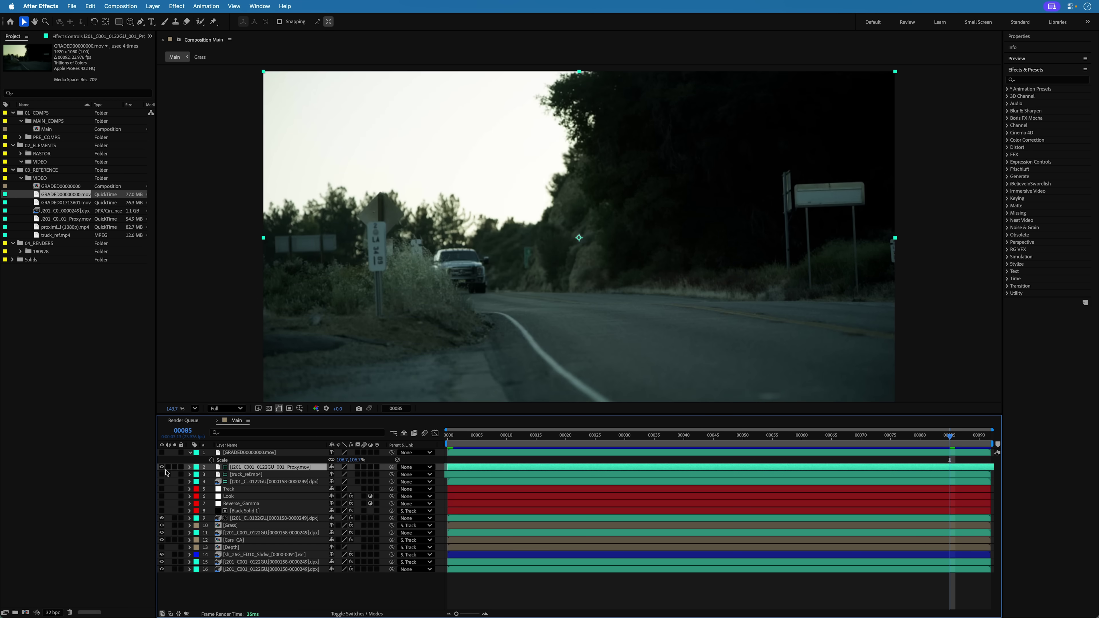
{"action": "key", "text": "space"}
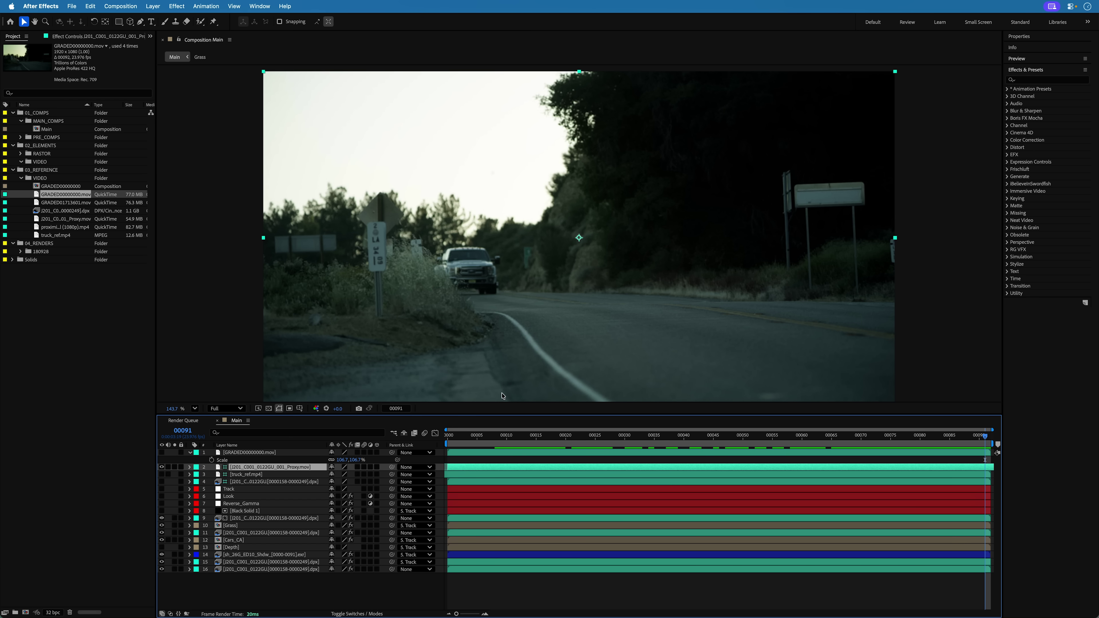
Turn on the Look and Reverse_Gamma adjustment layers over the composite and inspect the effect settings of both.
{"action": "left_click", "coordinate": [567, 440]}
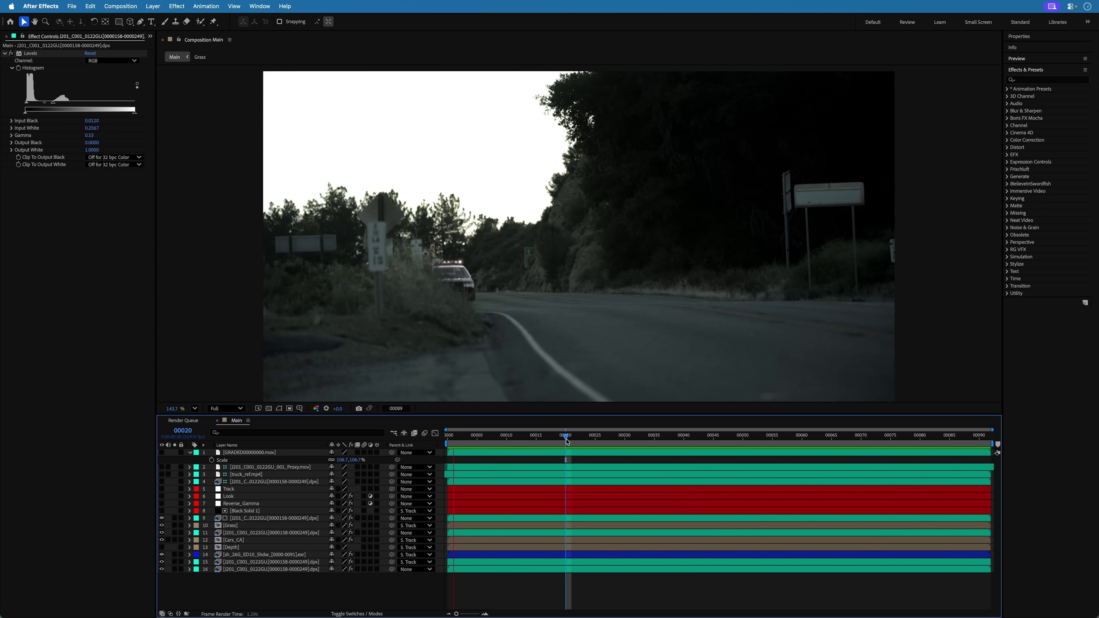
{"action": "left_click_drag", "start_coordinate": [162, 496], "coordinate": [161, 504]}
{"action": "left_click", "coordinate": [241, 502]}
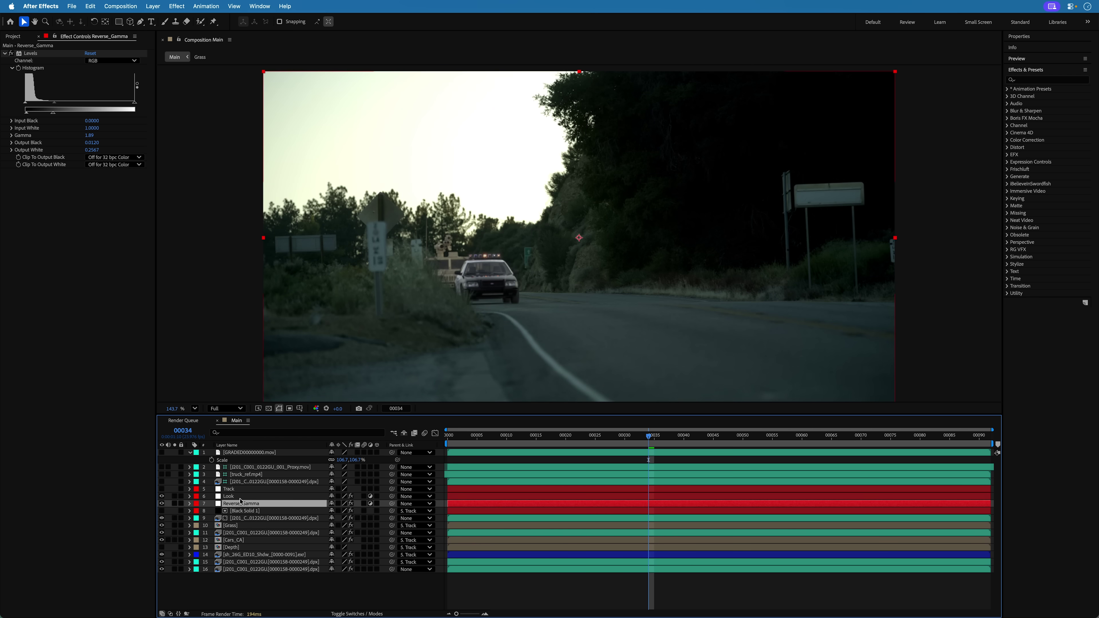
{"action": "left_click", "coordinate": [239, 496]}
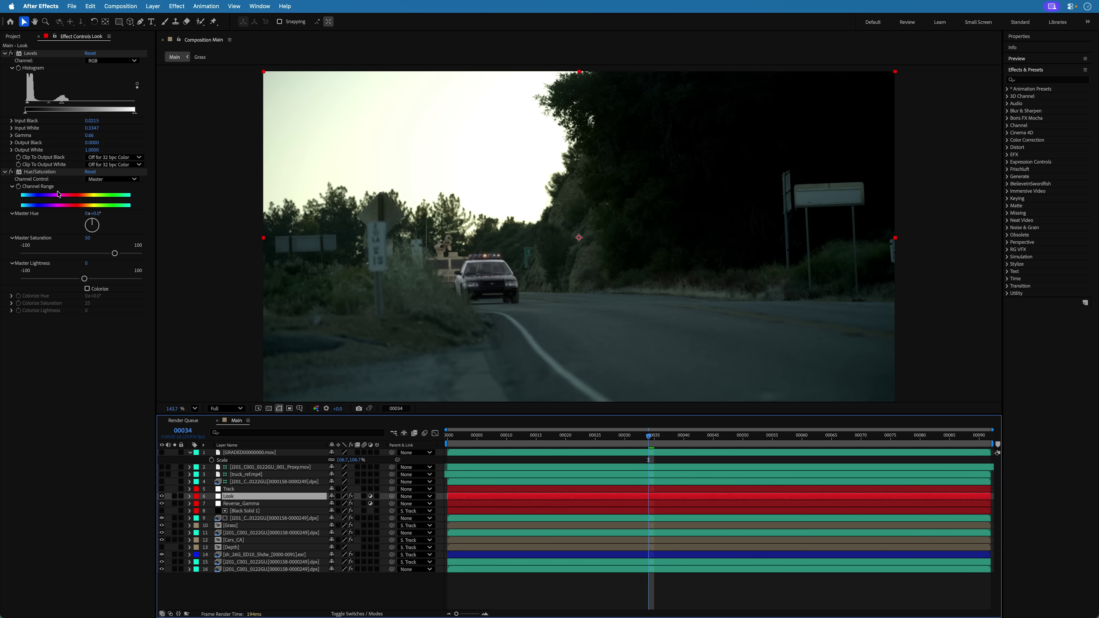
Compare the proxy reference with the composite by repeatedly toggling the proxy layer's visibility, and hide the Look layer.
{"action": "left_click", "coordinate": [162, 467]}
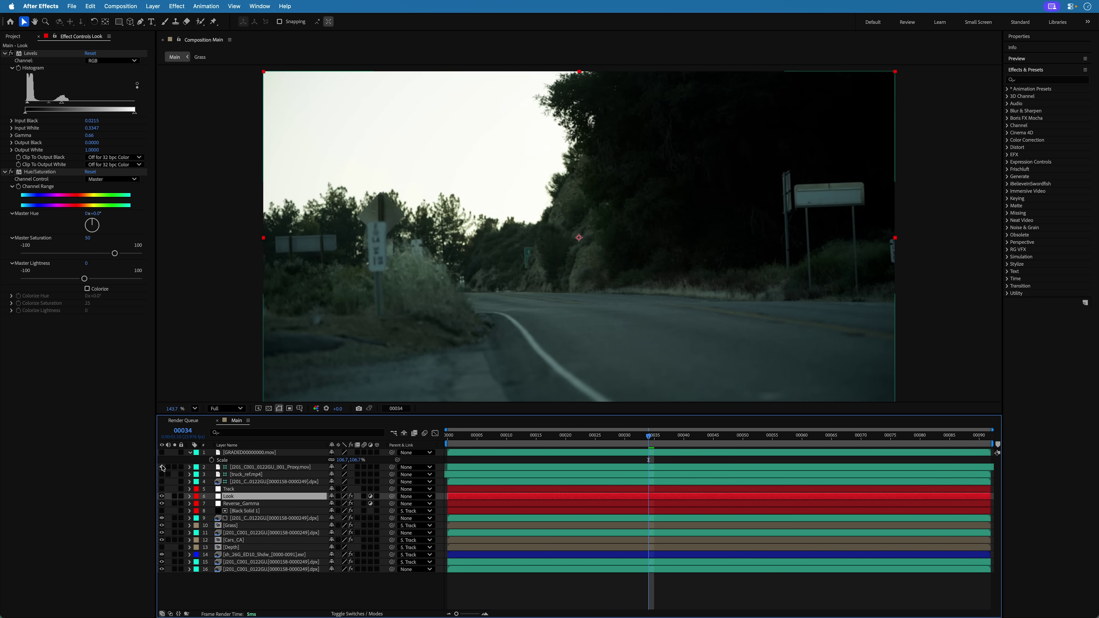
{"action": "left_click", "coordinate": [162, 467]}
{"action": "left_click", "coordinate": [162, 467]}
{"action": "left_click", "coordinate": [162, 467]}
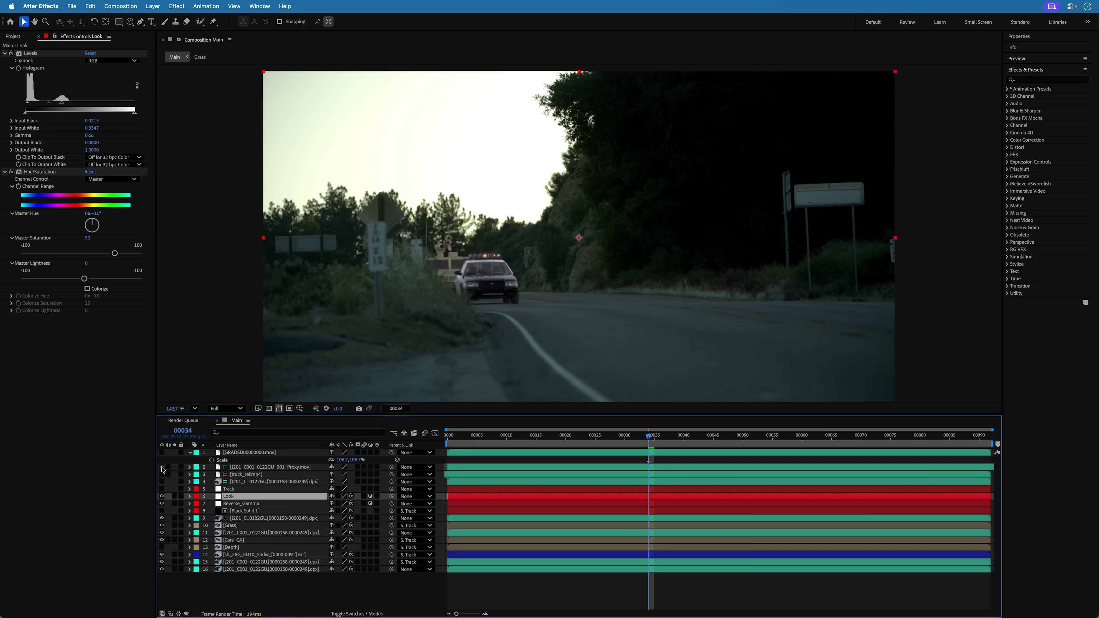
{"action": "left_click", "coordinate": [162, 468]}
{"action": "left_click", "coordinate": [163, 467]}
{"action": "left_click", "coordinate": [162, 468]}
{"action": "left_click", "coordinate": [163, 467]}
{"action": "left_click", "coordinate": [161, 497]}
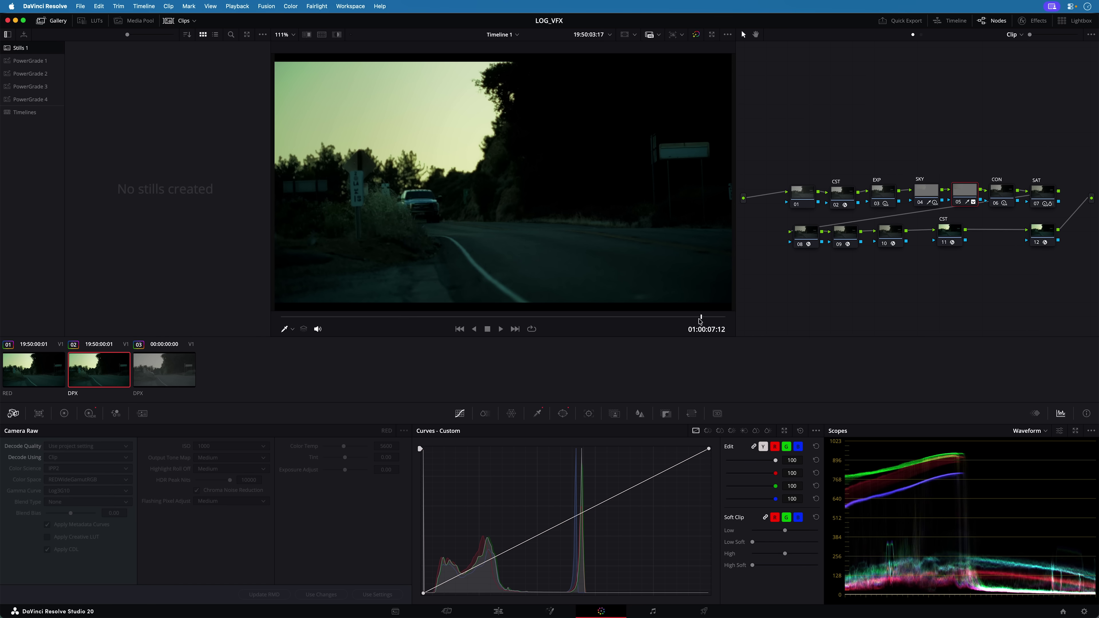
Switch to DaVinci Resolve and copy all grading nodes from the second clip (DPX) onto the ungraded third clip.
{"action": "left_click", "coordinate": [727, 320]}
{"action": "left_click_drag", "start_coordinate": [726, 319], "coordinate": [696, 321]}
{"action": "left_click_drag", "start_coordinate": [795, 173], "coordinate": [1063, 290]}
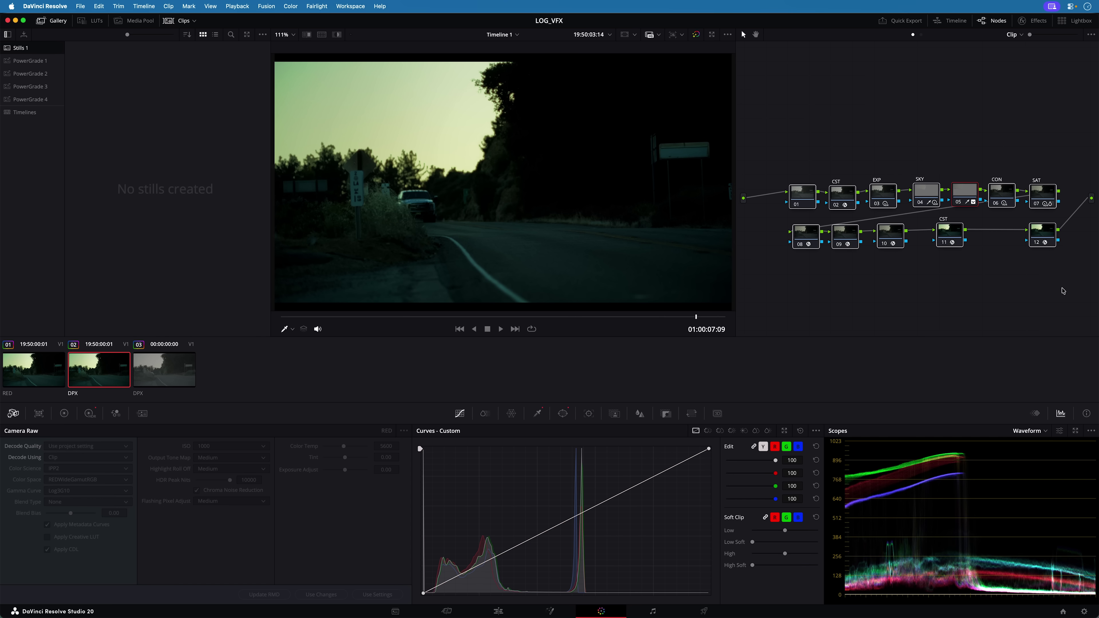
{"action": "left_click", "coordinate": [155, 375]}
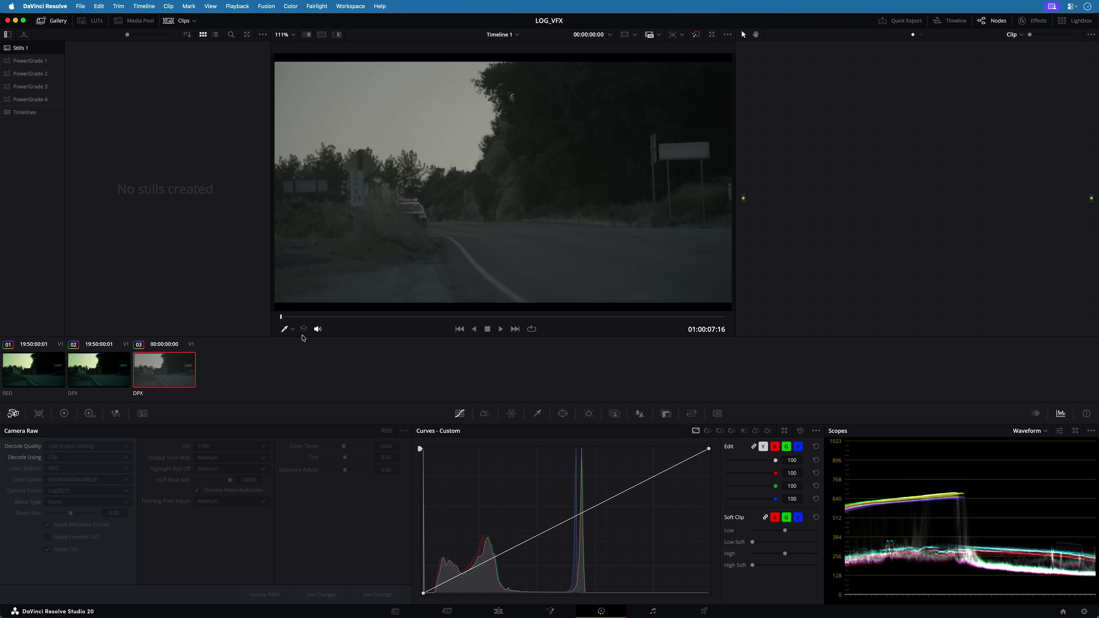
{"action": "left_click_drag", "start_coordinate": [344, 321], "coordinate": [499, 324]}
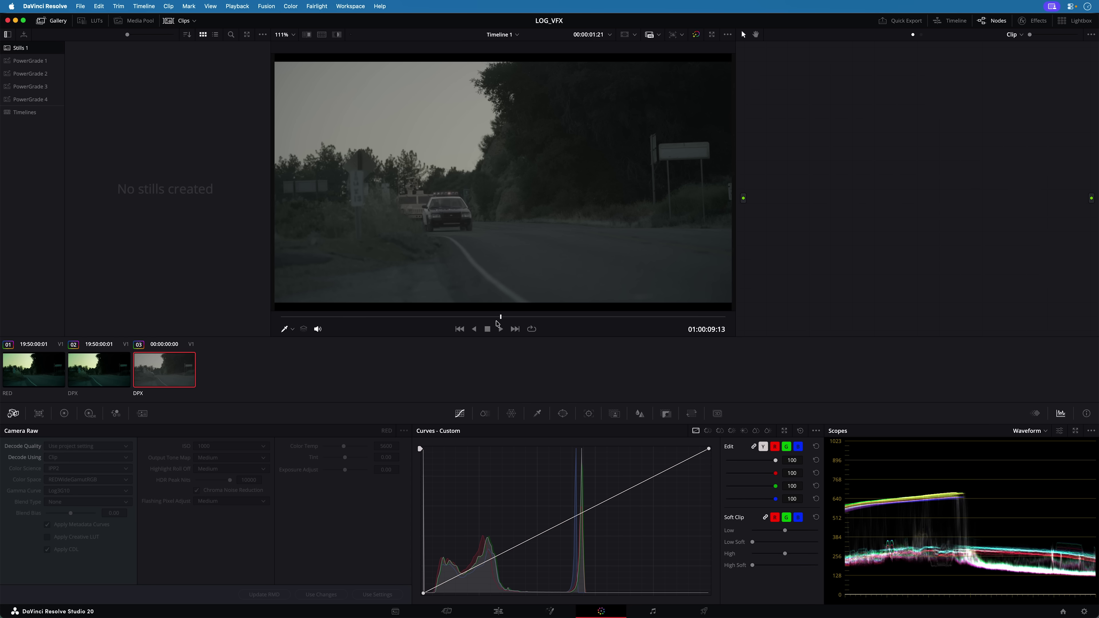
{"action": "key", "text": "ctrl+v"}
{"action": "key", "text": "space"}
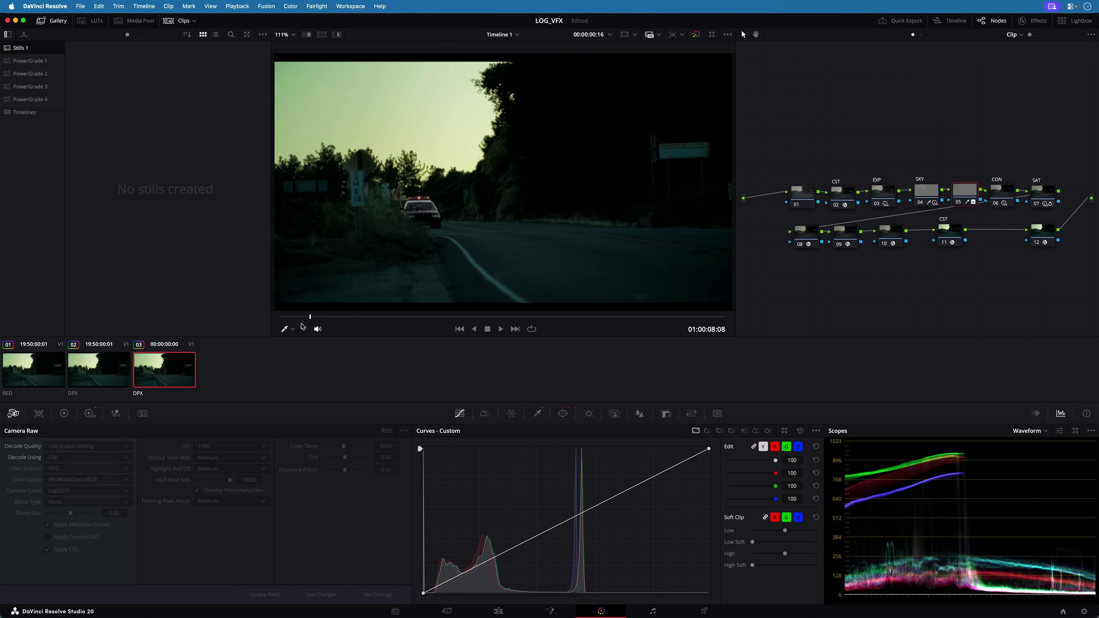
Compare the grade on the second and third clips by scrubbing through each one.
{"action": "left_click", "coordinate": [112, 377]}
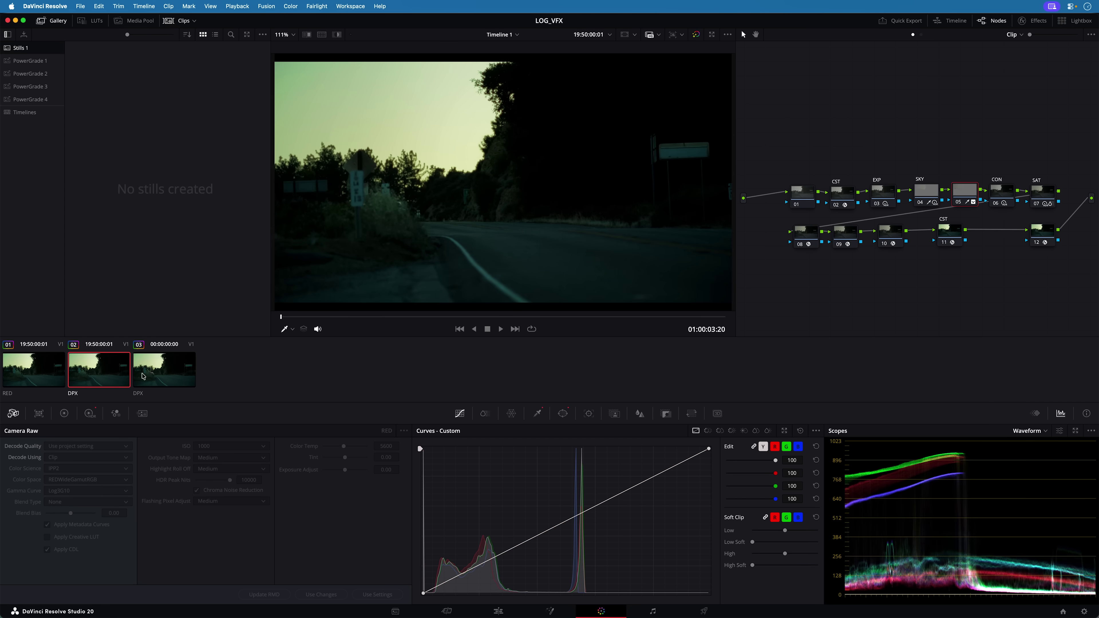
{"action": "left_click_drag", "start_coordinate": [467, 317], "coordinate": [657, 318]}
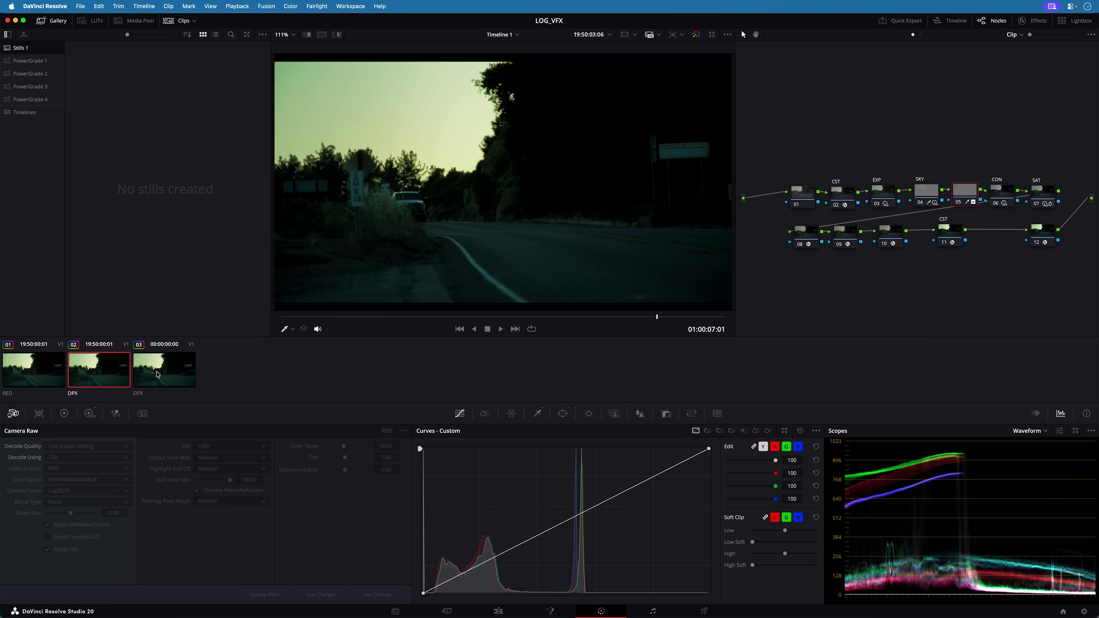
{"action": "left_click", "coordinate": [158, 375]}
{"action": "left_click_drag", "start_coordinate": [503, 321], "coordinate": [549, 324]}
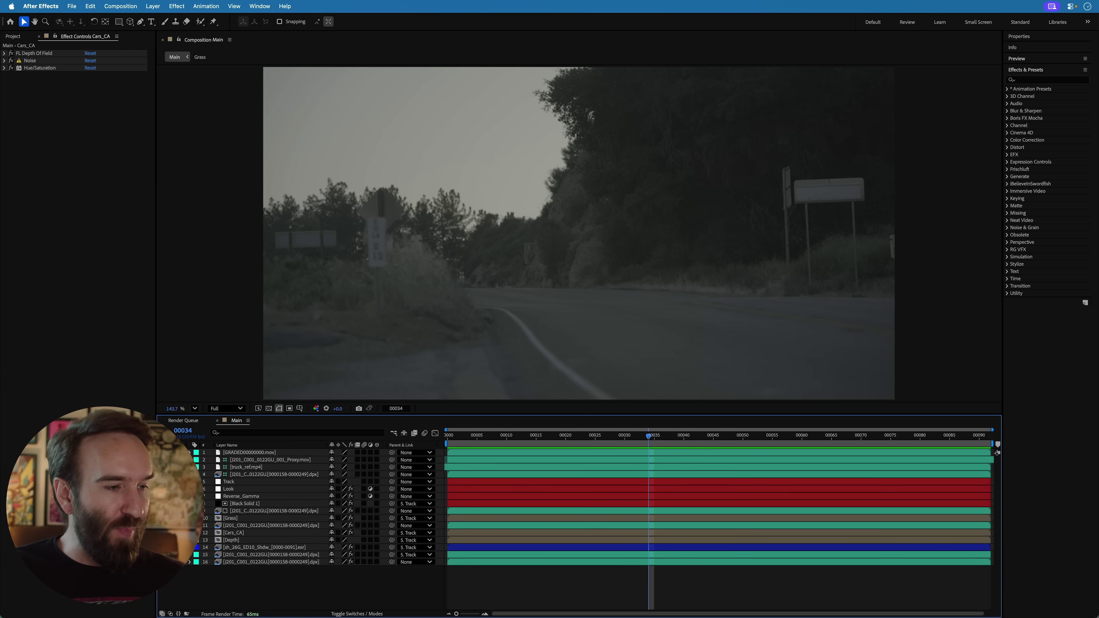
Switch to After Effects, open the project's color settings and check the bit depth and working color space.
{"action": "left_click", "coordinate": [14, 36]}
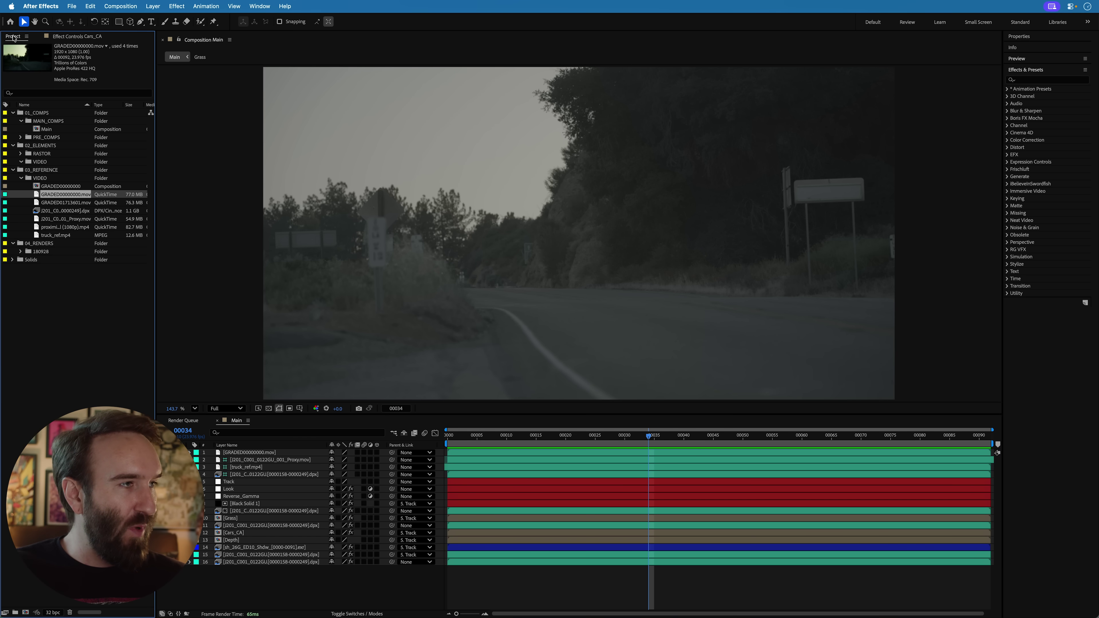
{"action": "left_click", "coordinate": [52, 613]}
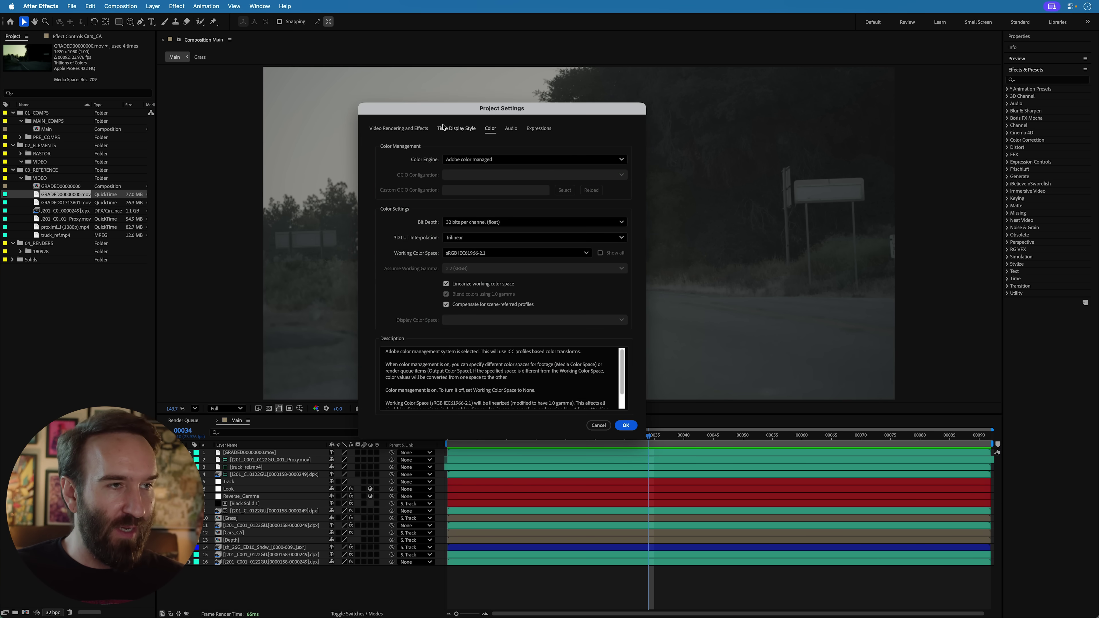
{"action": "left_click_drag", "start_coordinate": [442, 110], "coordinate": [509, 109]}
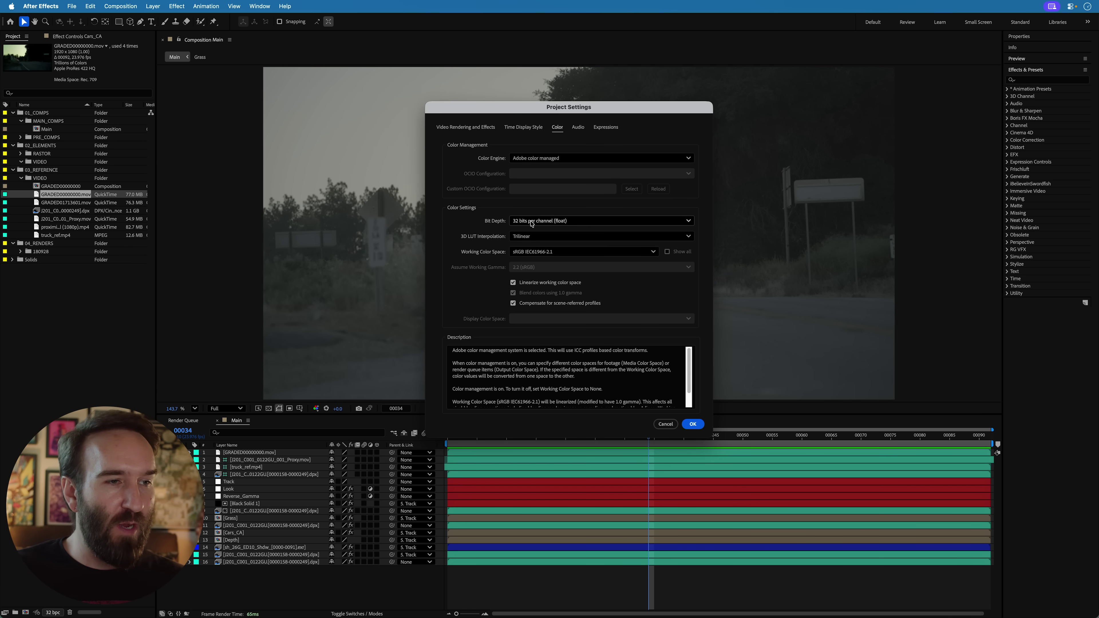
{"action": "left_click", "coordinate": [547, 221]}
{"action": "left_click", "coordinate": [468, 253]}
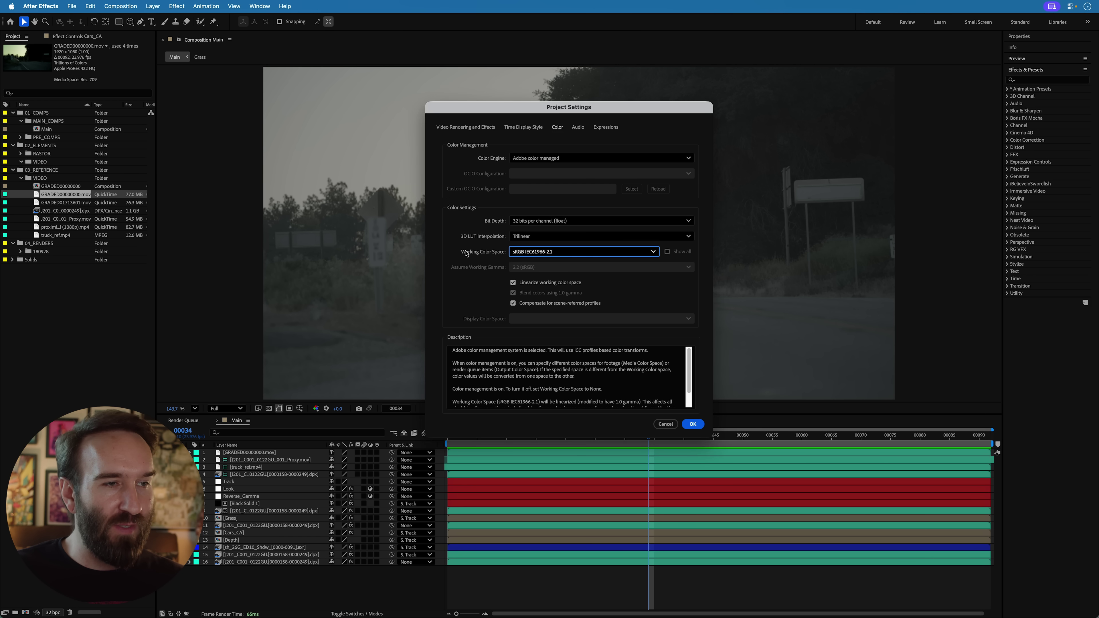
Review the working color space options, keep sRGB IEC61966-2.1 with Linearize working color space enabled, and accept the project settings.
{"action": "left_click", "coordinate": [530, 255]}
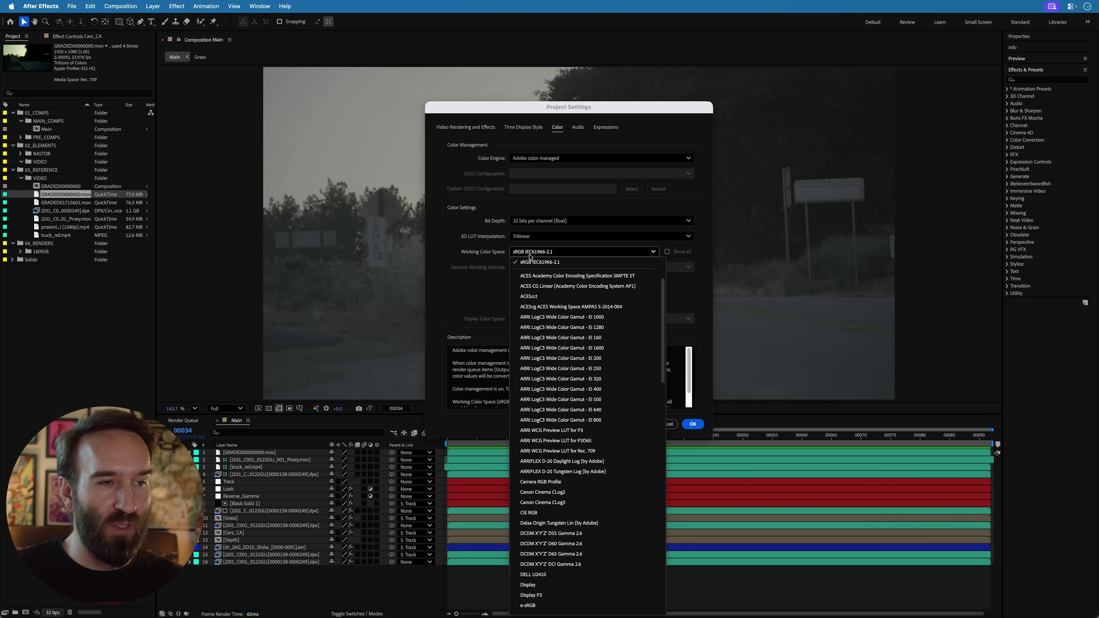
{"action": "scroll", "coordinate": [547, 266], "scroll_direction": "up", "scroll_amount": 3}
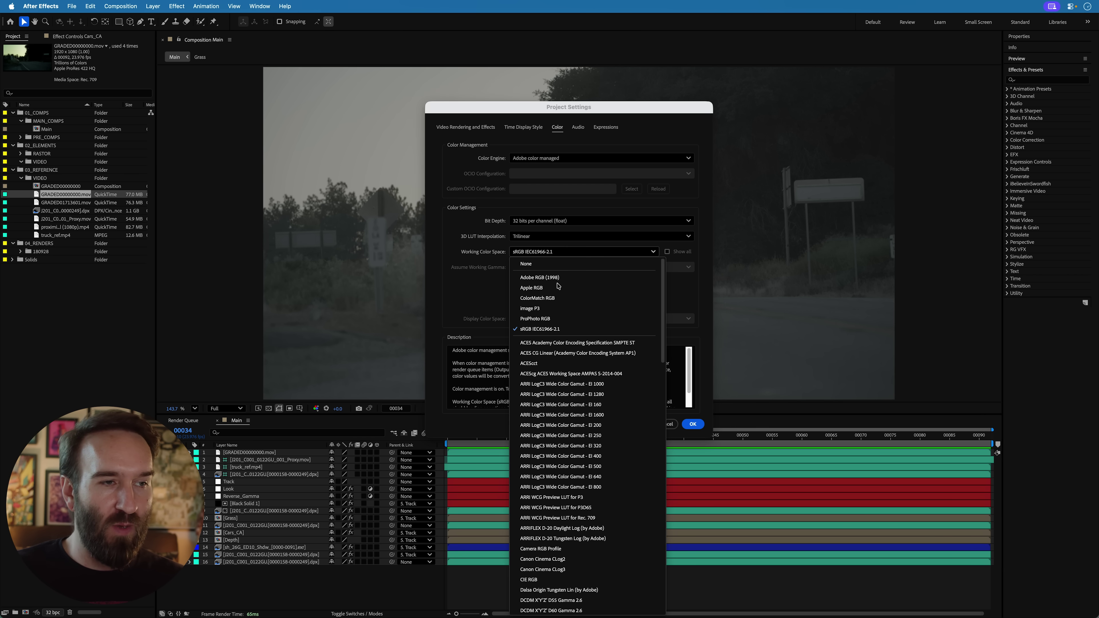
{"action": "left_click", "coordinate": [483, 259]}
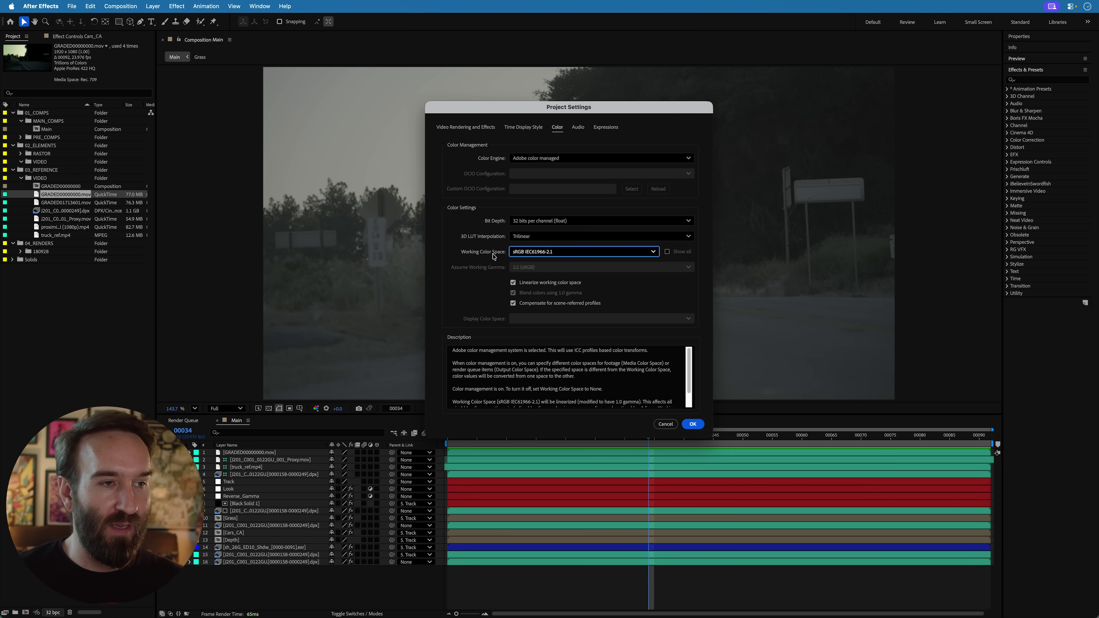
{"action": "left_click", "coordinate": [513, 283]}
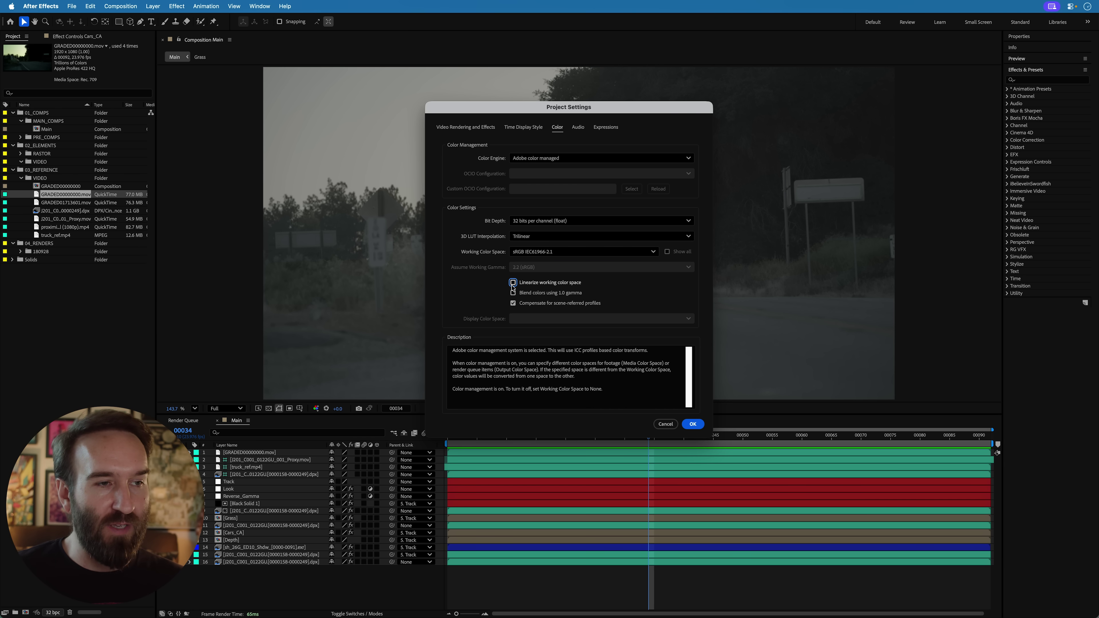
{"action": "left_click", "coordinate": [513, 284]}
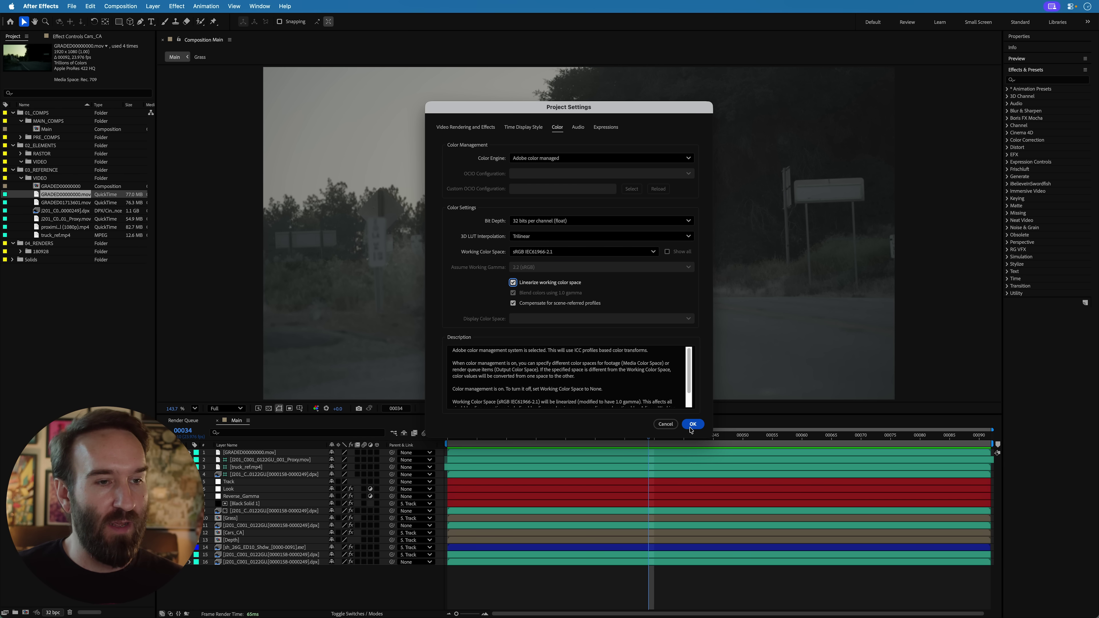
{"action": "left_click", "coordinate": [691, 428]}
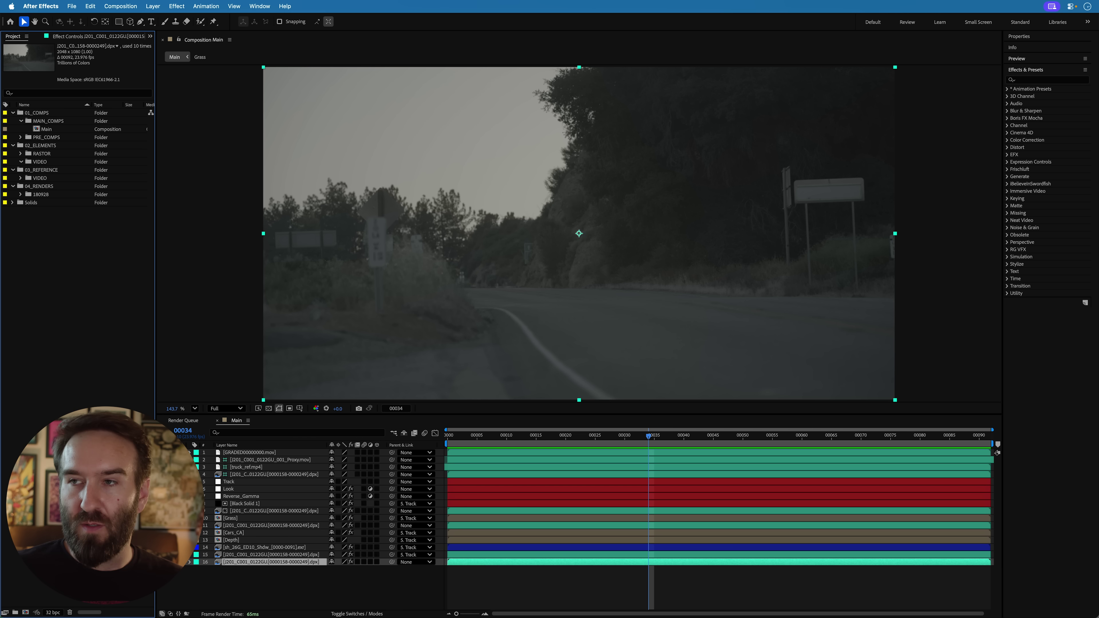
Add the J201_C001_0122GU DPX sequence to the VIDEO folder in 02_ELEMENTS, create a composition from it and scrub to frame 80.
{"action": "left_click_drag", "start_coordinate": [270, 561], "coordinate": [49, 165]}
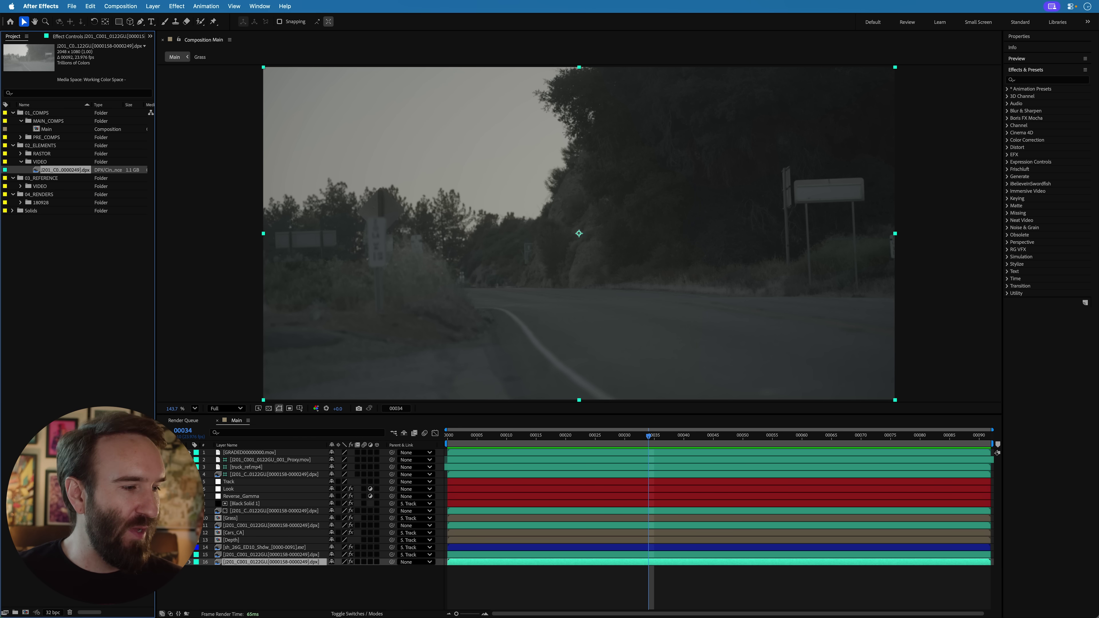
{"action": "left_click", "coordinate": [26, 613]}
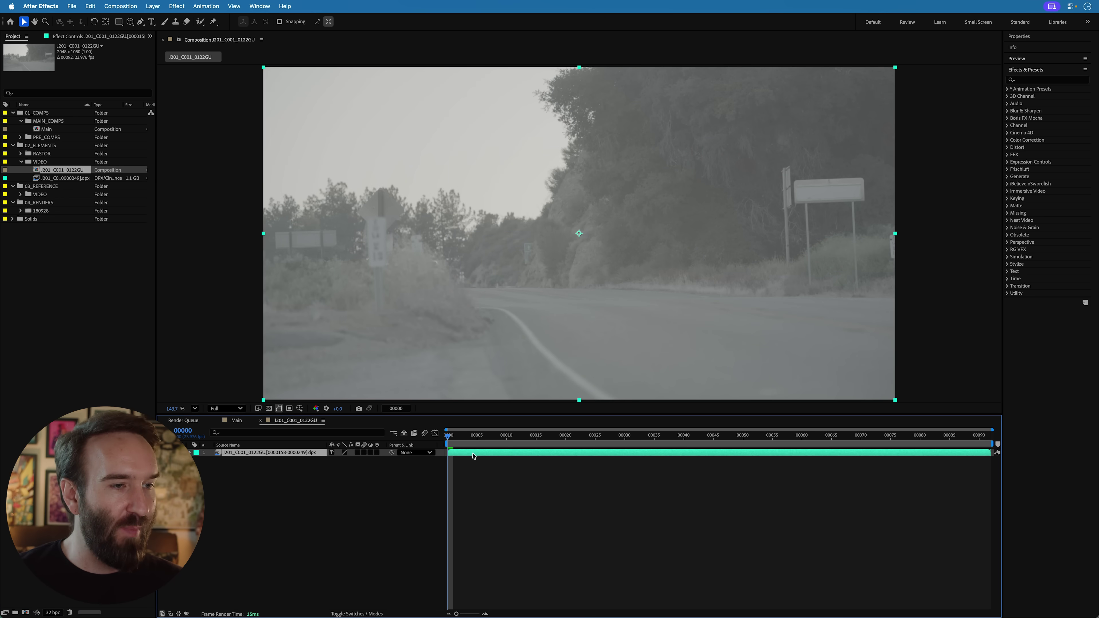
{"action": "left_click_drag", "start_coordinate": [504, 443], "coordinate": [921, 437]}
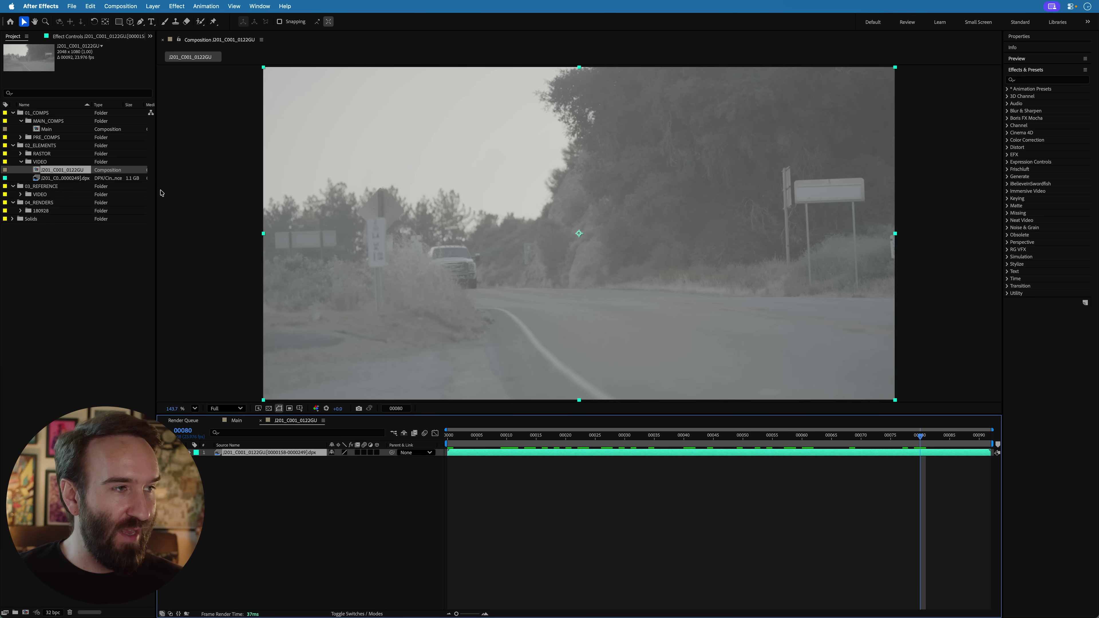
Interpret the new DPX sequence with its media color space overridden to sRGB IEC61966-2.1.
{"action": "left_click", "coordinate": [50, 179]}
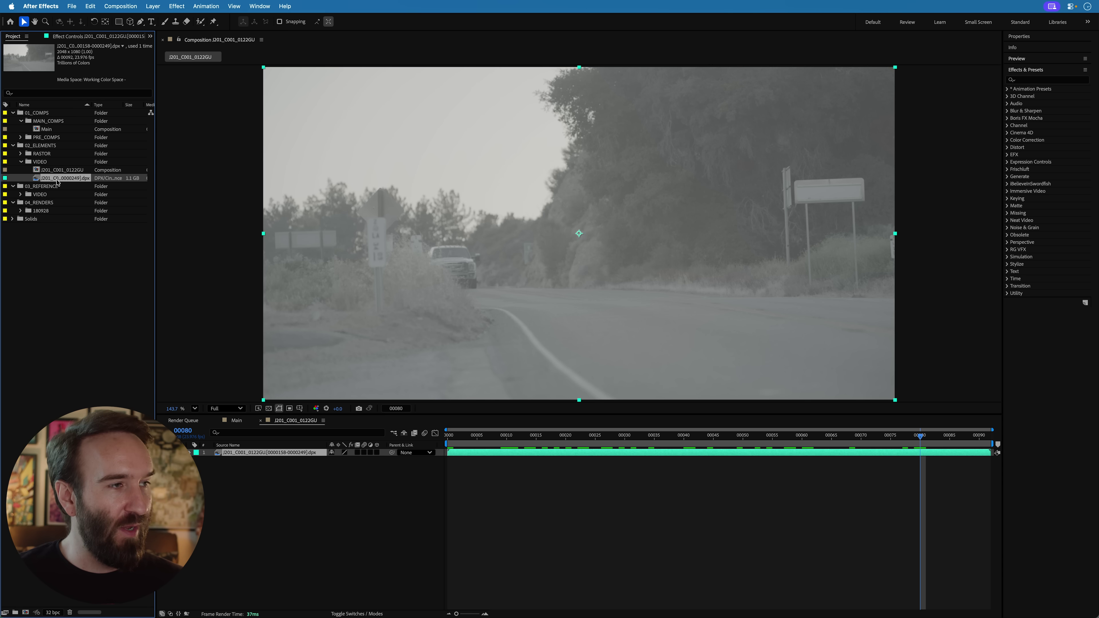
{"action": "right_click", "coordinate": [57, 181]}
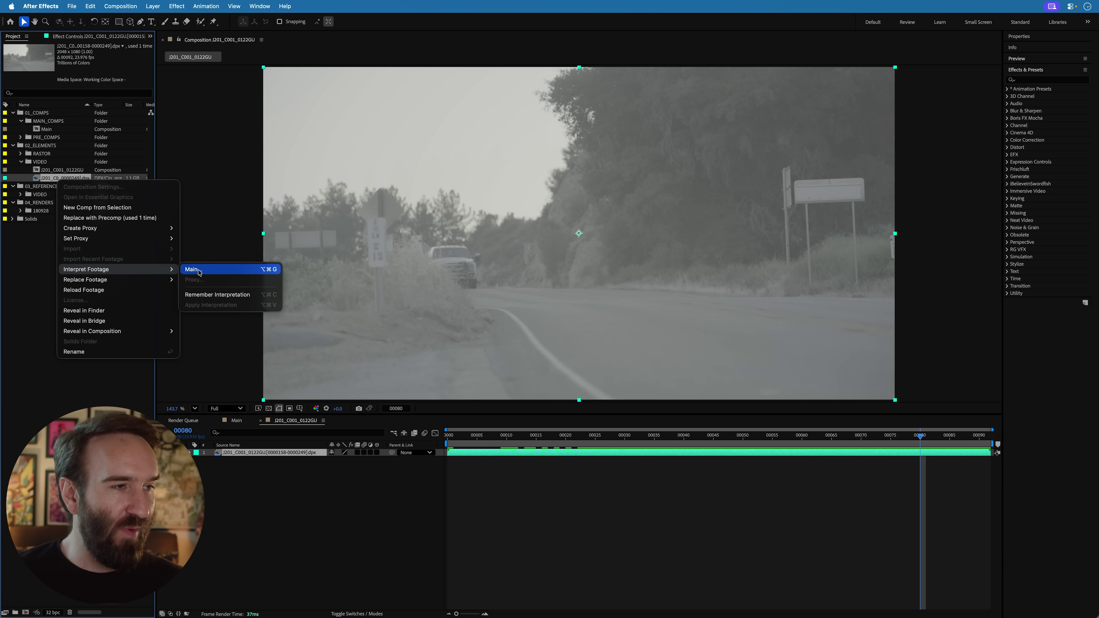
{"action": "left_click", "coordinate": [193, 269]}
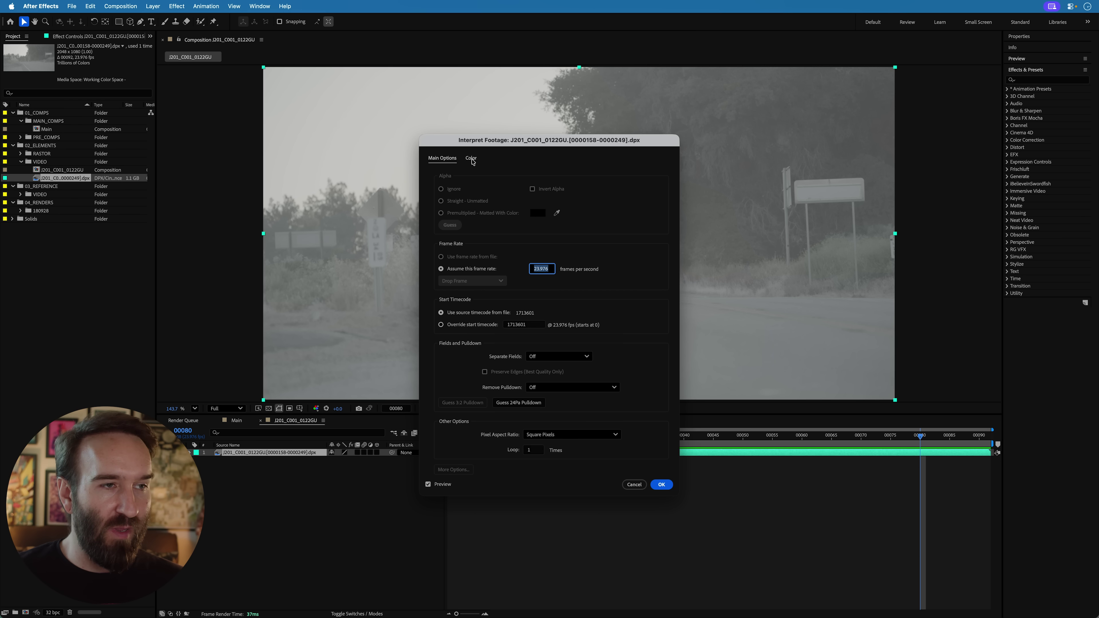
{"action": "left_click", "coordinate": [471, 159]}
{"action": "left_click", "coordinate": [541, 221]}
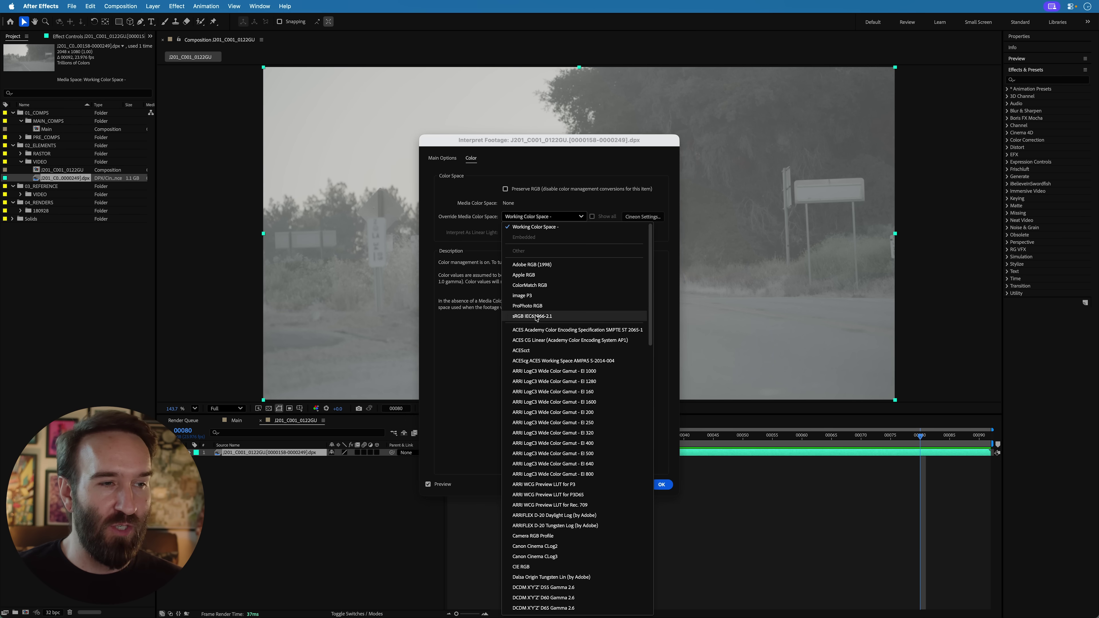
{"action": "left_click", "coordinate": [536, 317]}
{"action": "left_click", "coordinate": [662, 485]}
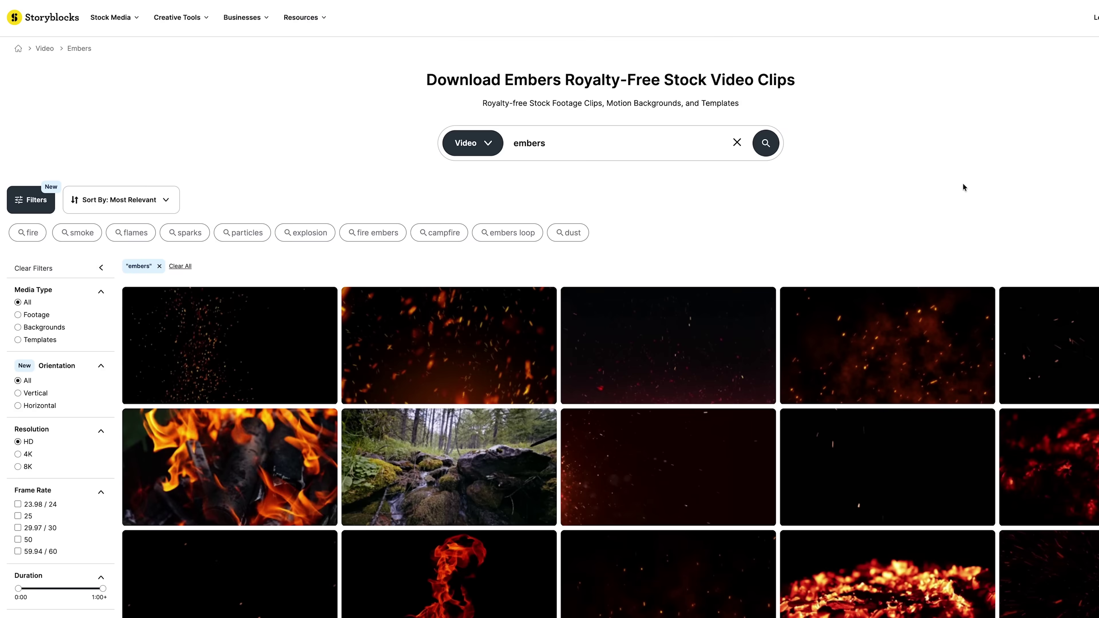
Switch to Storyblocks and browse the stock video results for embers.
{"action": "scroll", "coordinate": [962, 184], "scroll_direction": "down", "scroll_amount": 5}
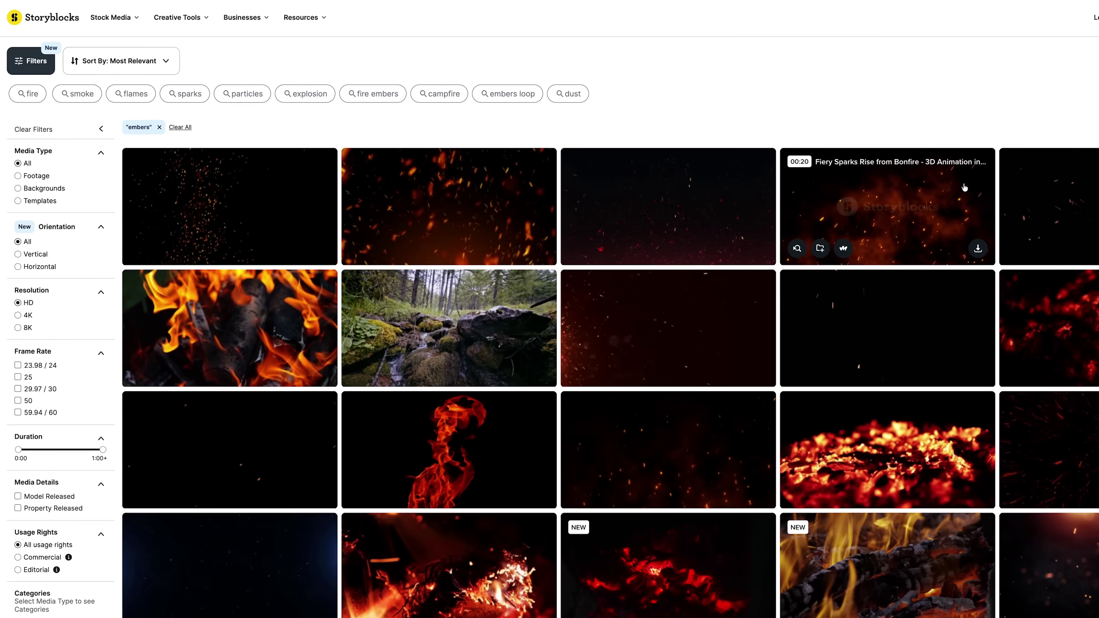
{"action": "scroll", "coordinate": [966, 187], "scroll_direction": "down", "scroll_amount": 8}
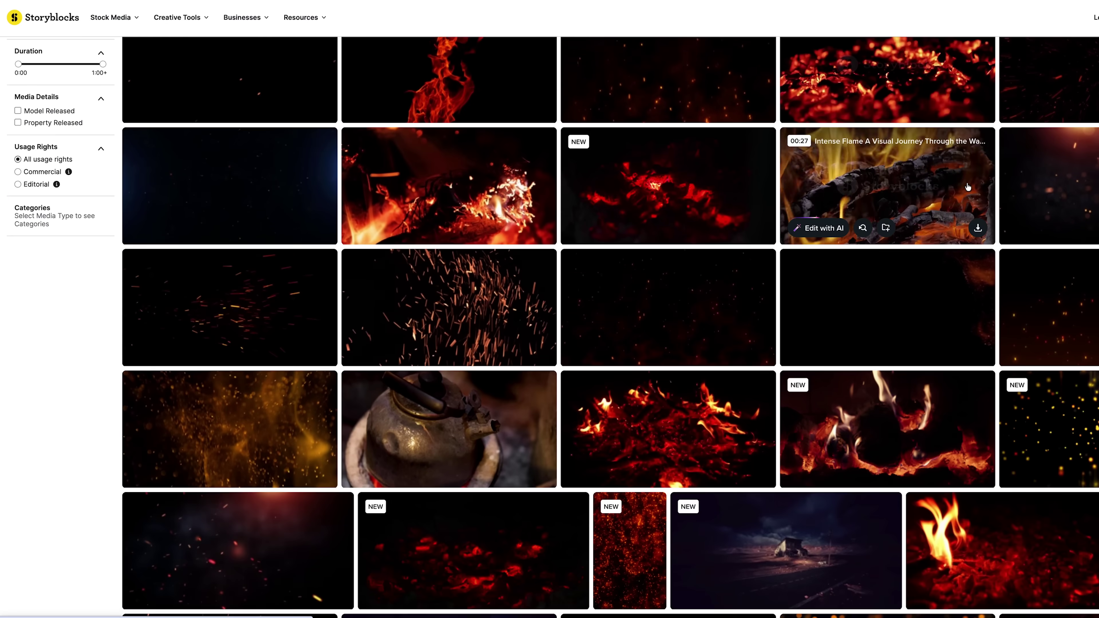
Search the Storyblocks videos for smoke and open the Steam Fog Wall Loop clip.
{"action": "scroll", "coordinate": [968, 186], "scroll_direction": "down", "scroll_amount": 2}
{"action": "scroll", "coordinate": [952, 186], "scroll_direction": "up", "scroll_amount": 15}
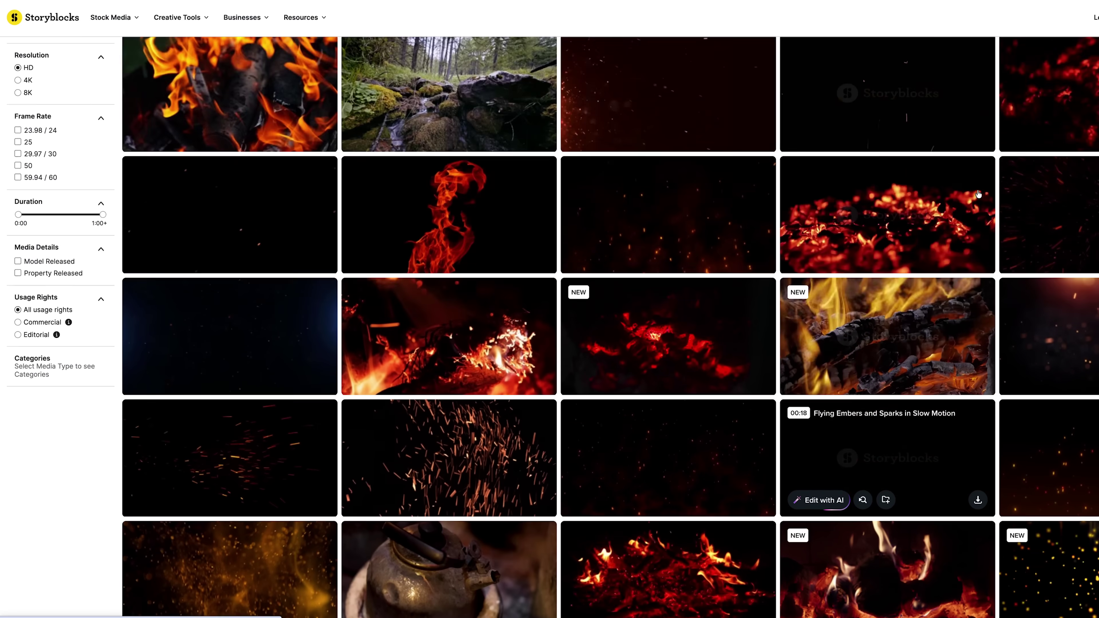
{"action": "scroll", "coordinate": [938, 186], "scroll_direction": "down", "scroll_amount": 1}
{"action": "left_click_drag", "start_coordinate": [547, 143], "coordinate": [500, 146]}
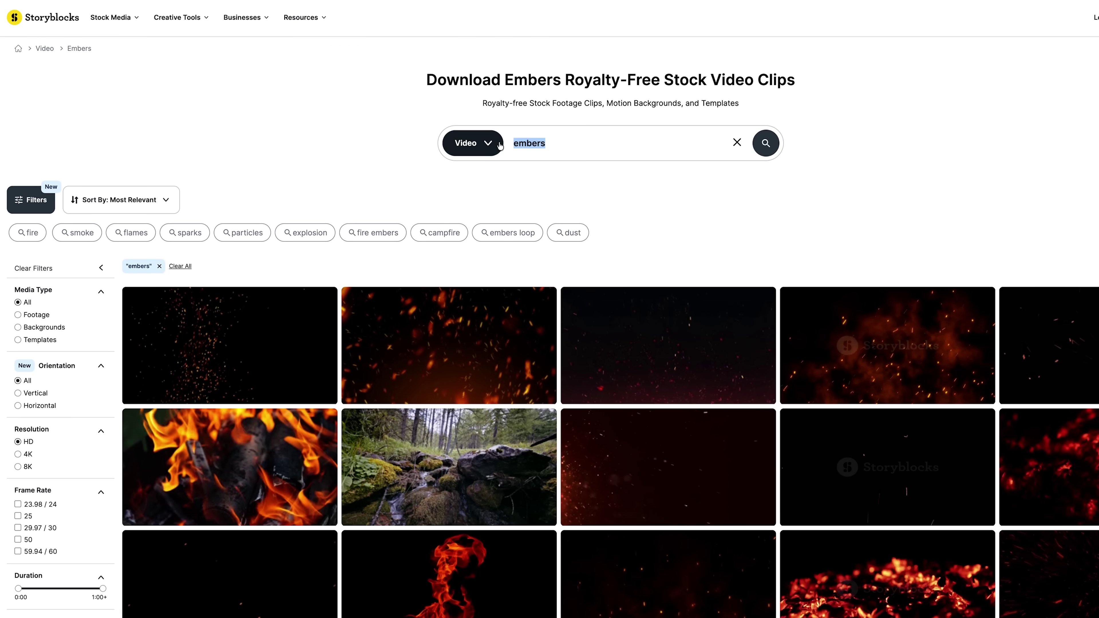
{"action": "type", "text": "smoke"}
{"action": "key", "text": "Return"}
{"action": "scroll", "coordinate": [822, 195], "scroll_direction": "down", "scroll_amount": 3}
{"action": "mouse_move", "coordinate": [699, 238]}
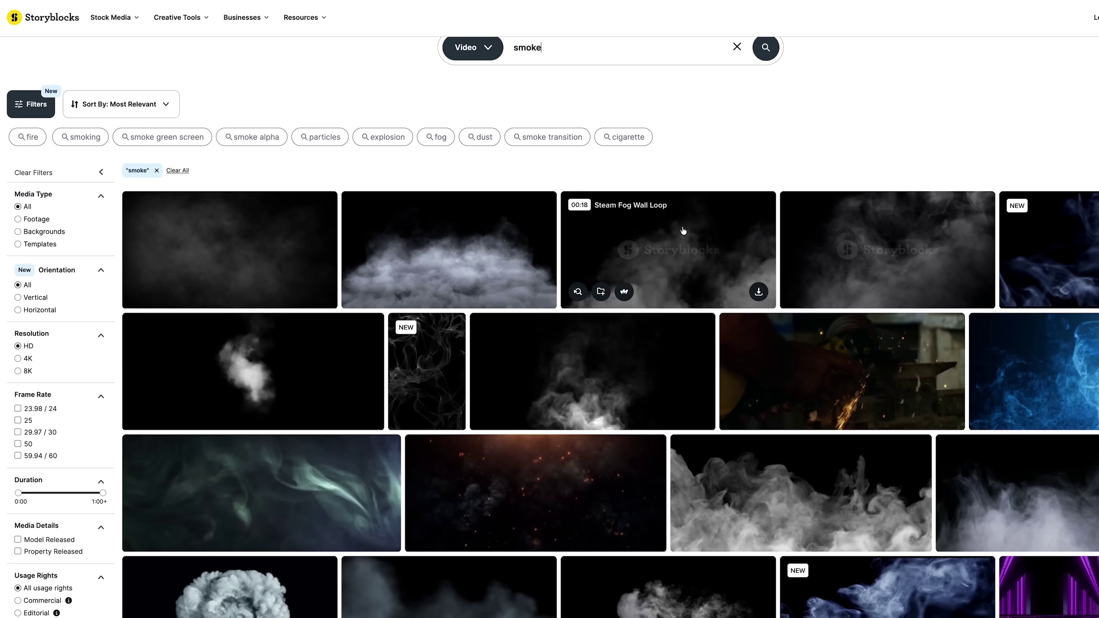
{"action": "left_click", "coordinate": [699, 238]}
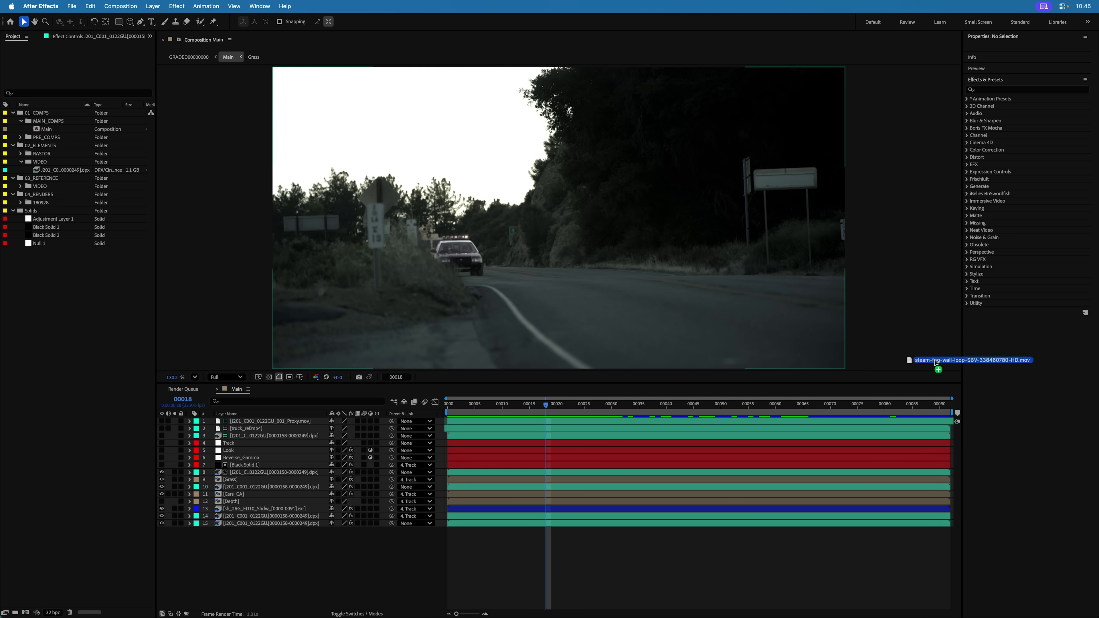
In After Effects, add the steam-fog-wall-loop clip to the VIDEO folder in 02_ELEMENTS and override its media color space to sRGB IEC61966-2.1.
{"action": "left_click_drag", "start_coordinate": [936, 363], "coordinate": [52, 170]}
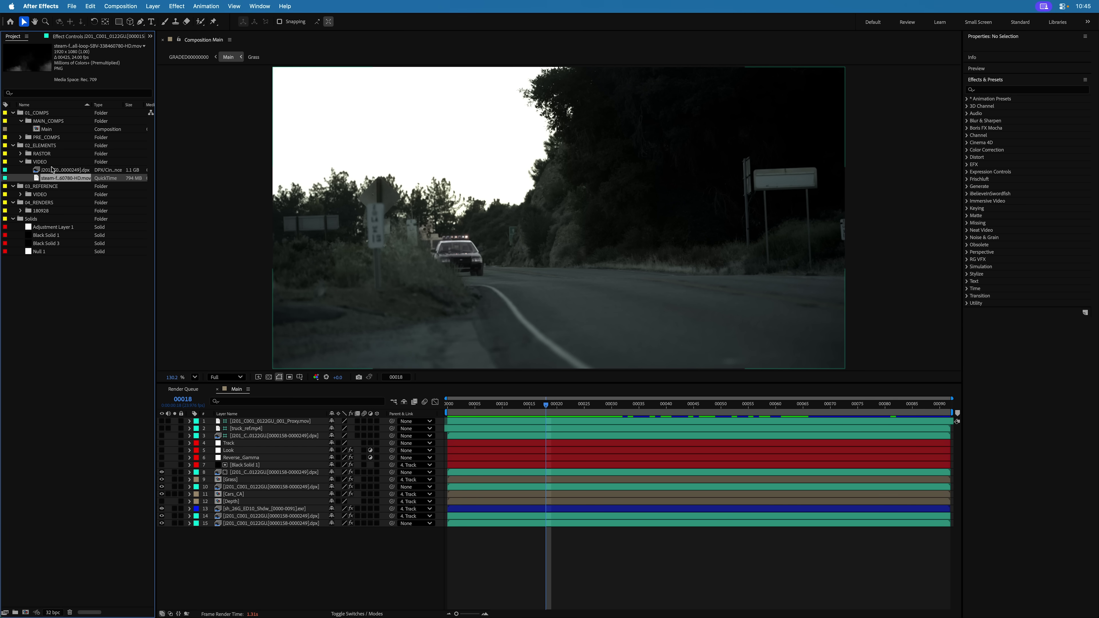
{"action": "right_click", "coordinate": [52, 180]}
{"action": "mouse_move", "coordinate": [107, 265]}
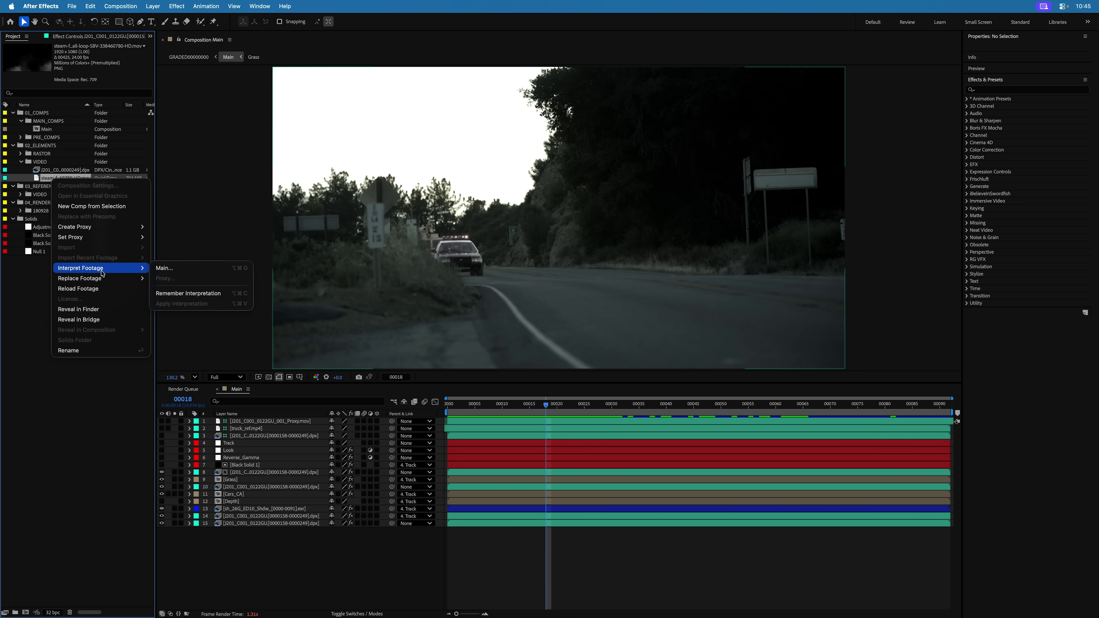
{"action": "left_click", "coordinate": [184, 269]}
{"action": "left_click", "coordinate": [471, 159]}
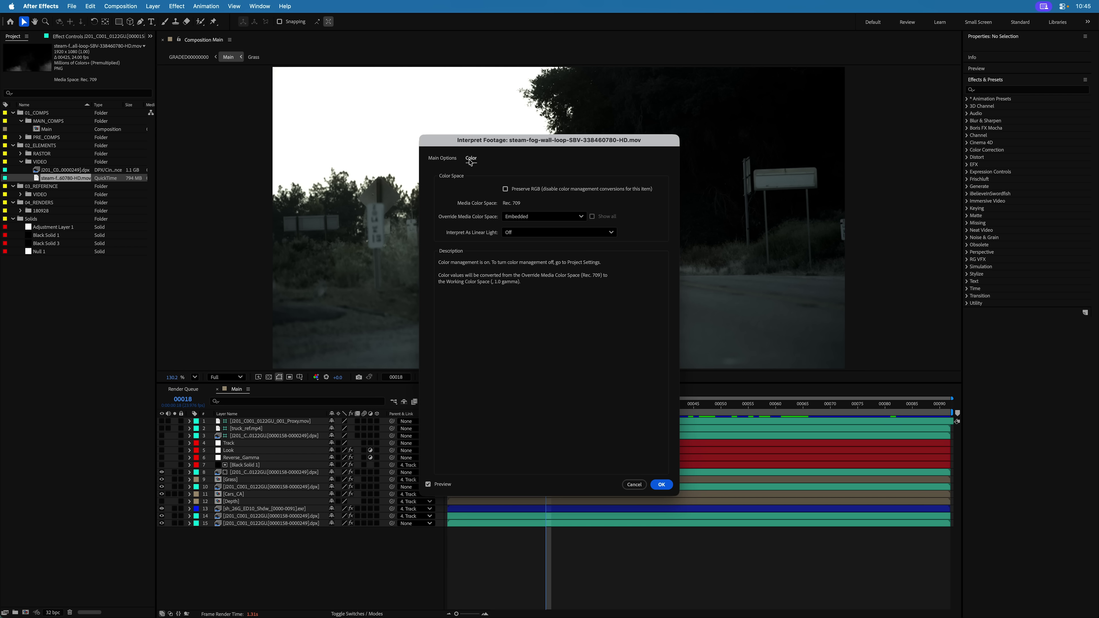
{"action": "left_click", "coordinate": [528, 216]}
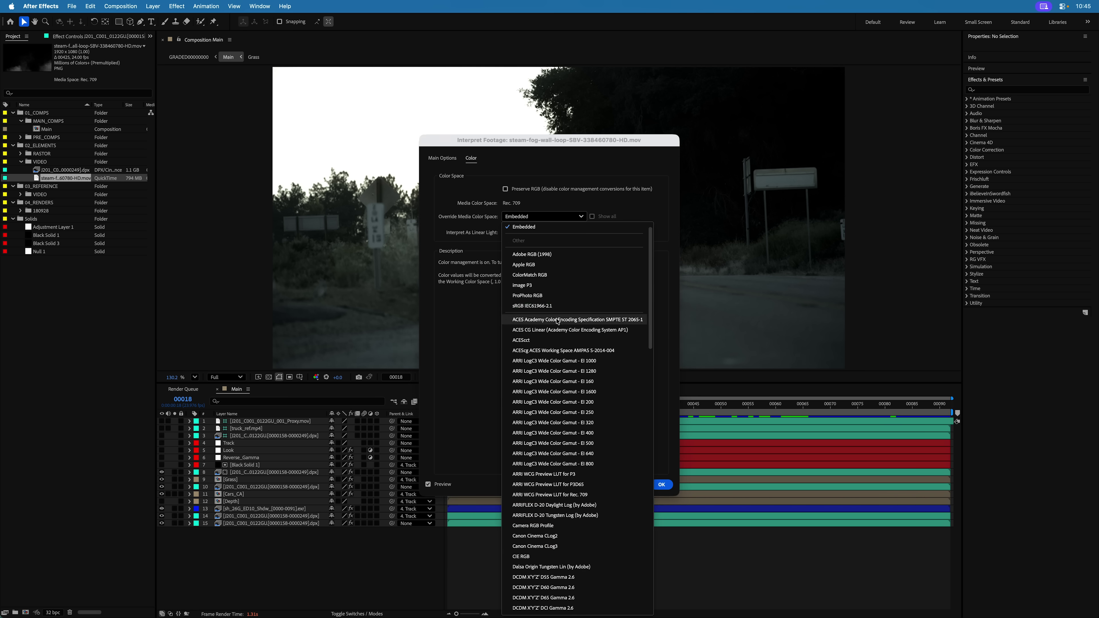
{"action": "left_click", "coordinate": [542, 307]}
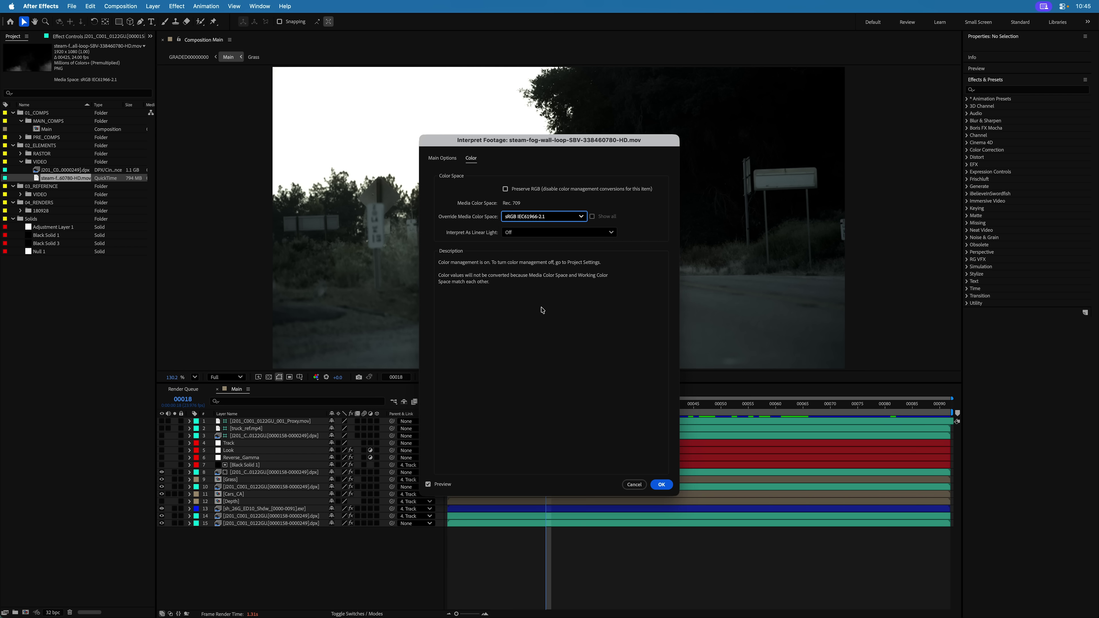
{"action": "key", "text": "Return"}
Place the steam fog clip above Black Solid 1 in Main, shift it over the road at about 1607.8, 532.5, and scrub to frame 68.
{"action": "left_click_drag", "start_coordinate": [65, 178], "coordinate": [268, 461]}
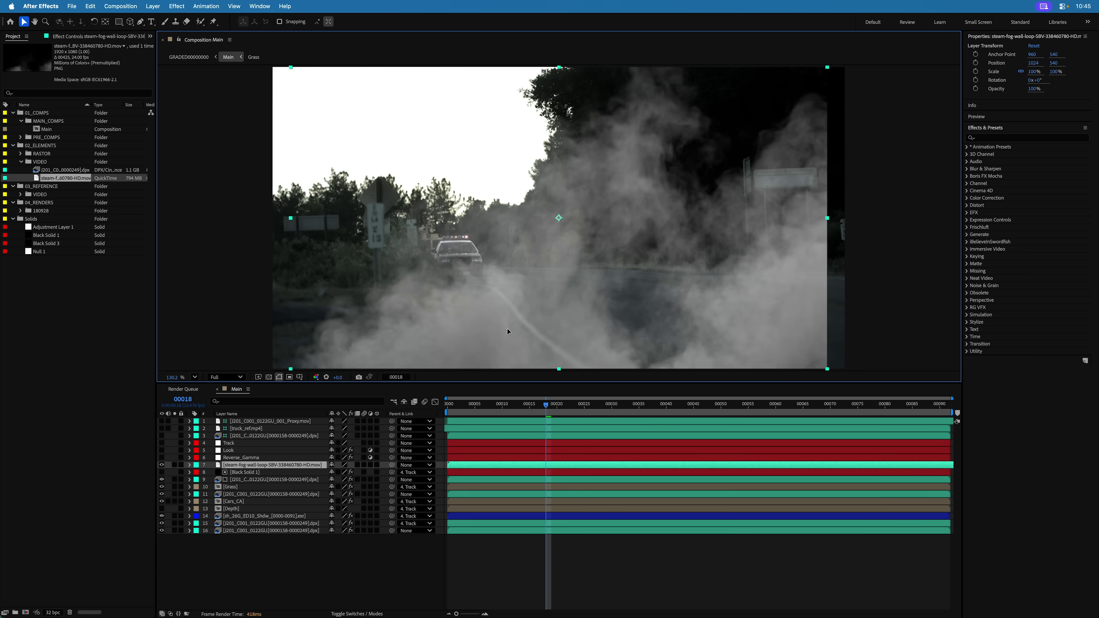
{"action": "left_click_drag", "start_coordinate": [507, 328], "coordinate": [671, 326]}
{"action": "left_click_drag", "start_coordinate": [546, 404], "coordinate": [819, 404]}
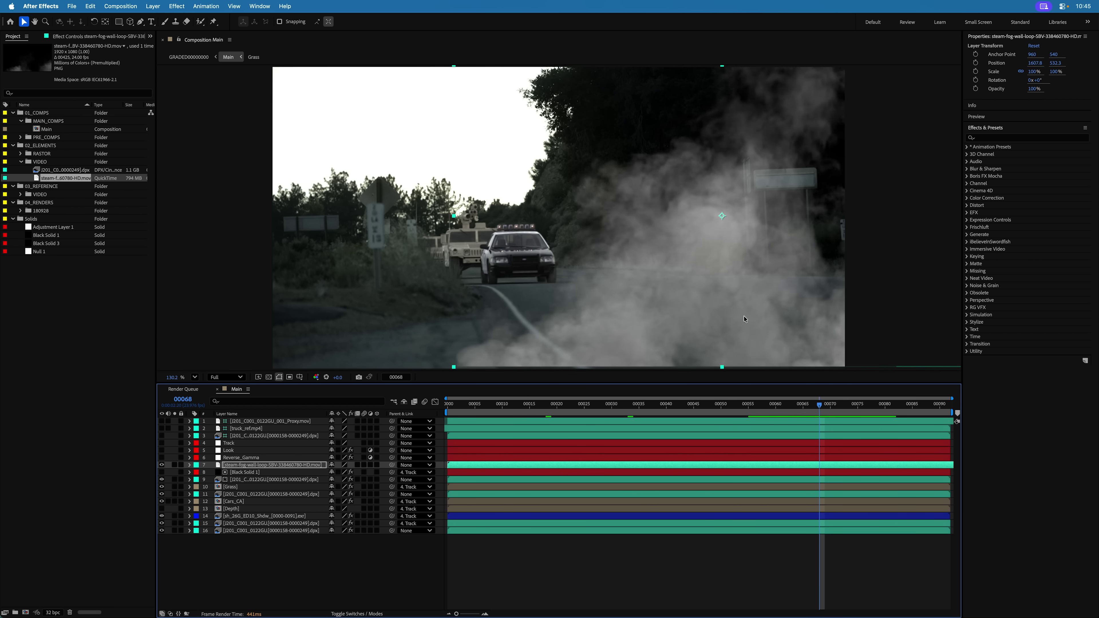
{"action": "left_click", "coordinate": [245, 467]}
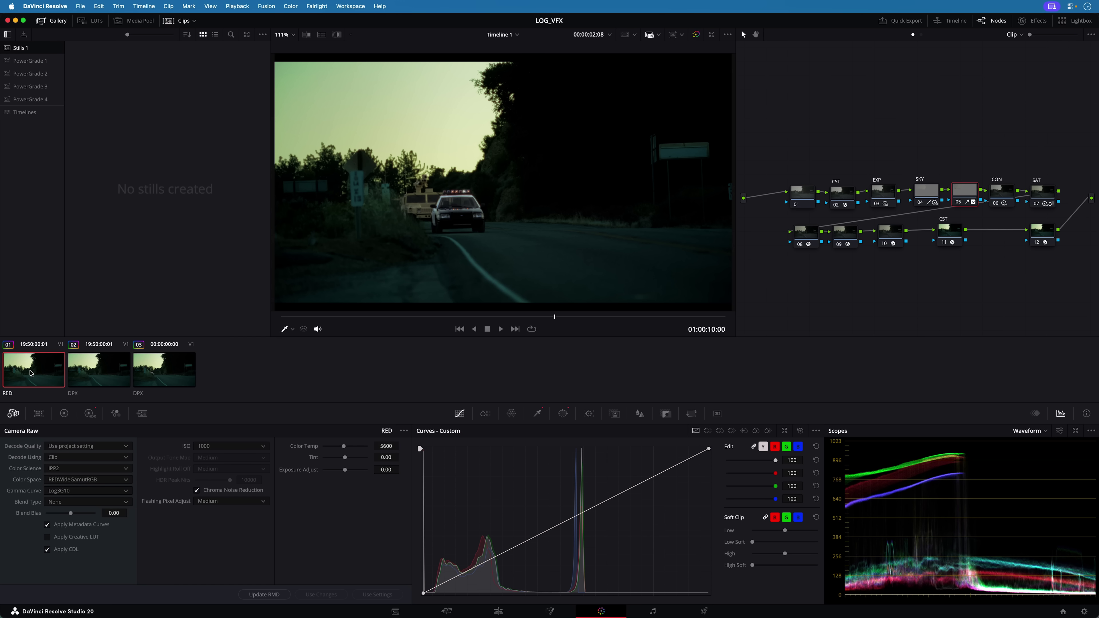
Switch to DaVinci Resolve and examine the Camera Raw color space and gamma curve of the first clip, labelled RED.
{"action": "left_click", "coordinate": [42, 375]}
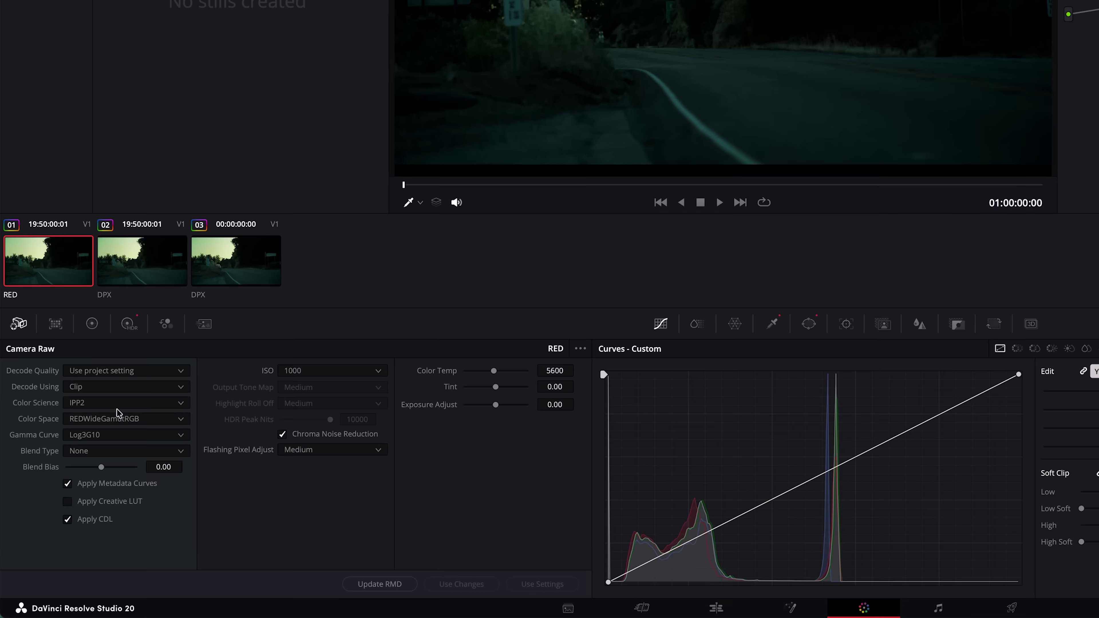
{"action": "left_click", "coordinate": [69, 469]}
{"action": "left_click", "coordinate": [159, 328]}
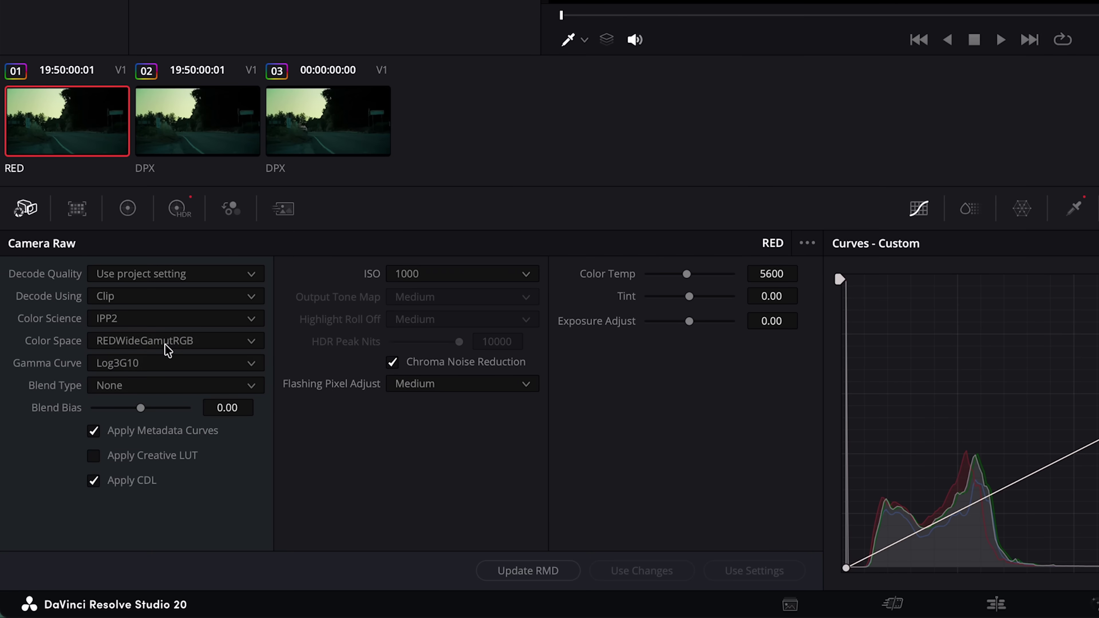
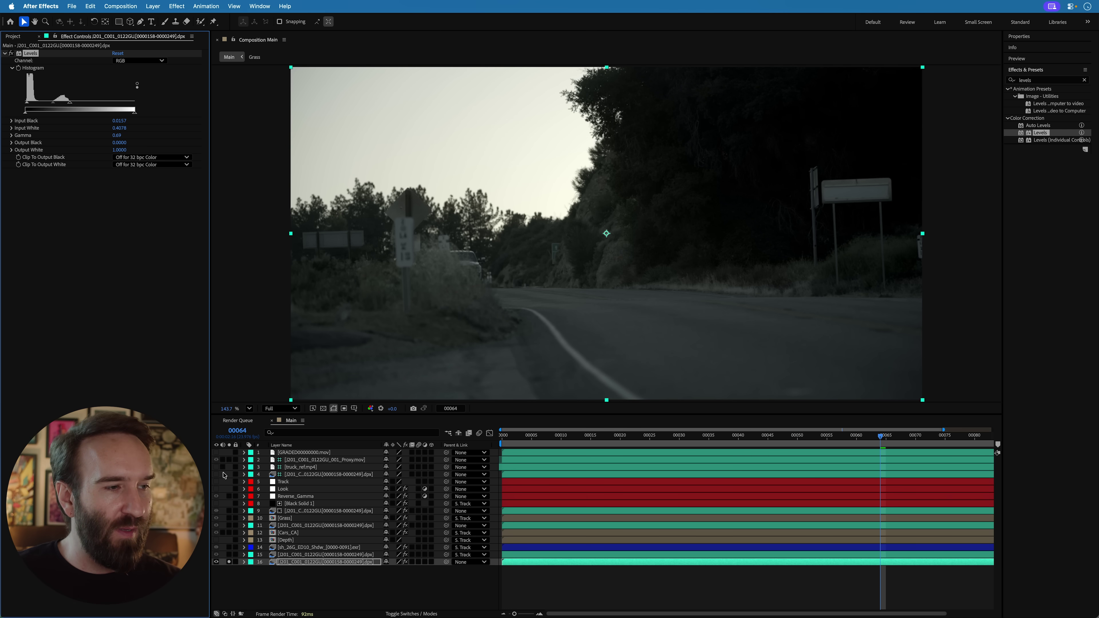
In After Effects, solo the proxy layer, take a snapshot of it, and unsolo it to compare with the bottom DPX layer.
{"action": "left_click", "coordinate": [229, 460]}
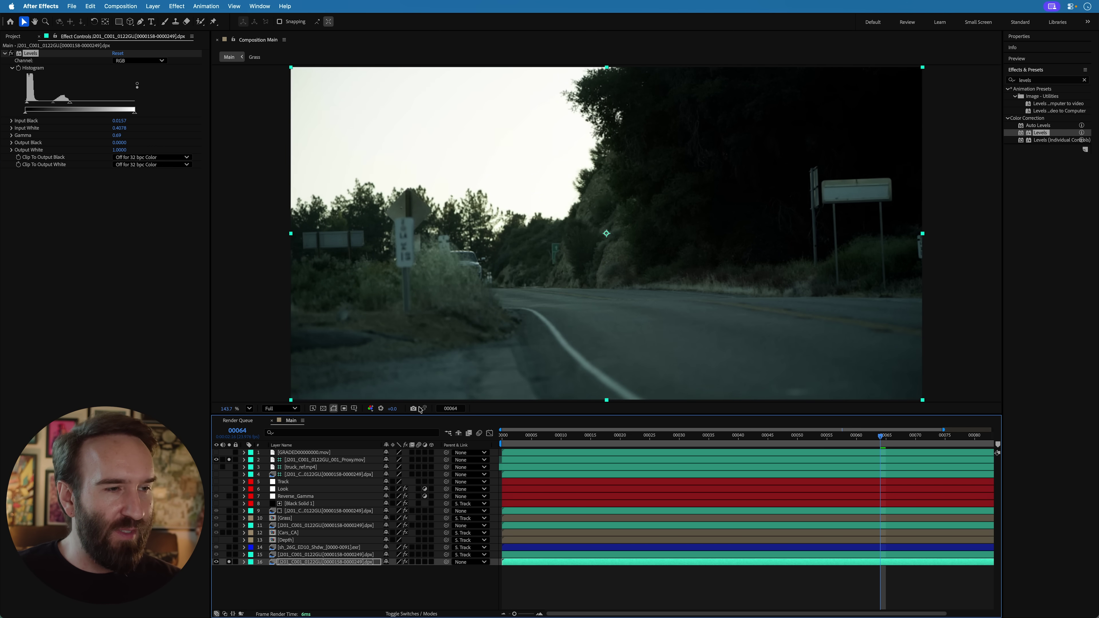
{"action": "left_click", "coordinate": [414, 410]}
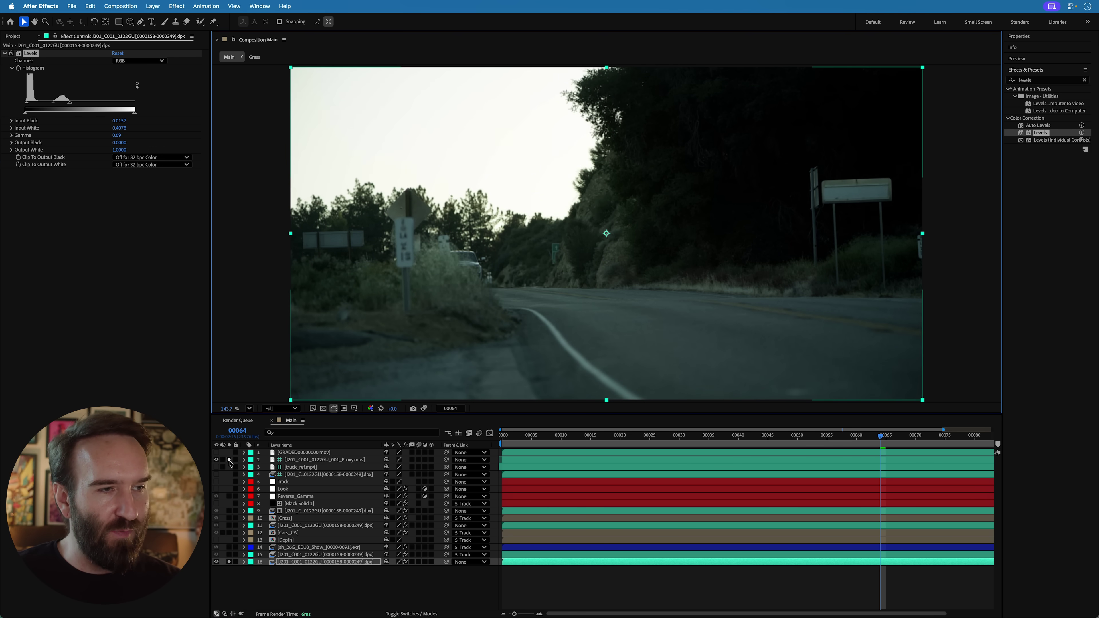
{"action": "left_click", "coordinate": [229, 460]}
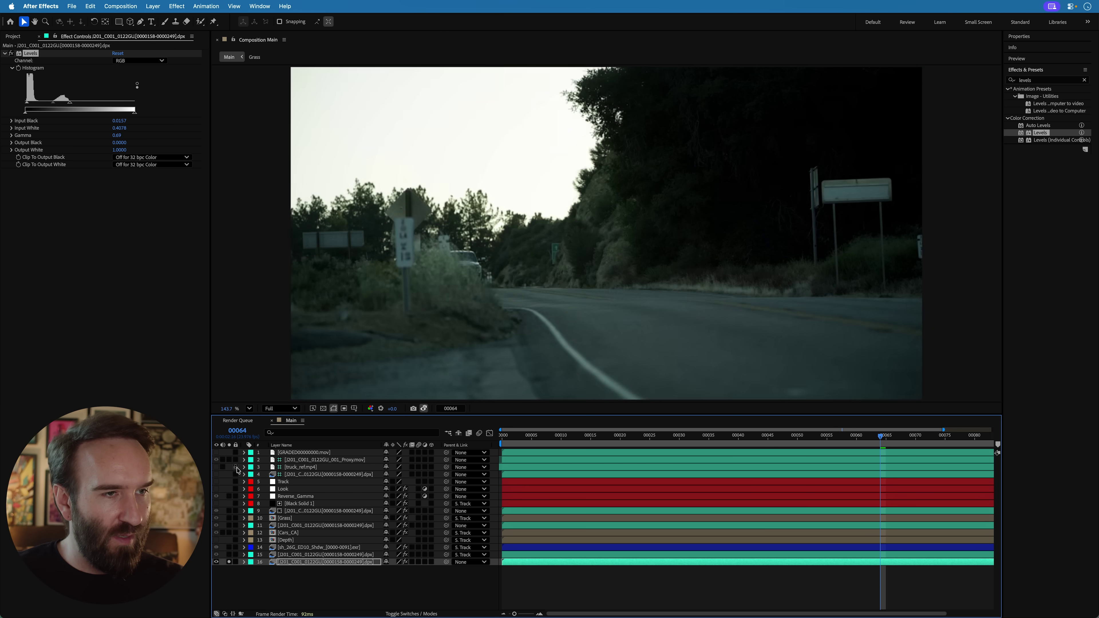
{"action": "key", "text": "super+z"}
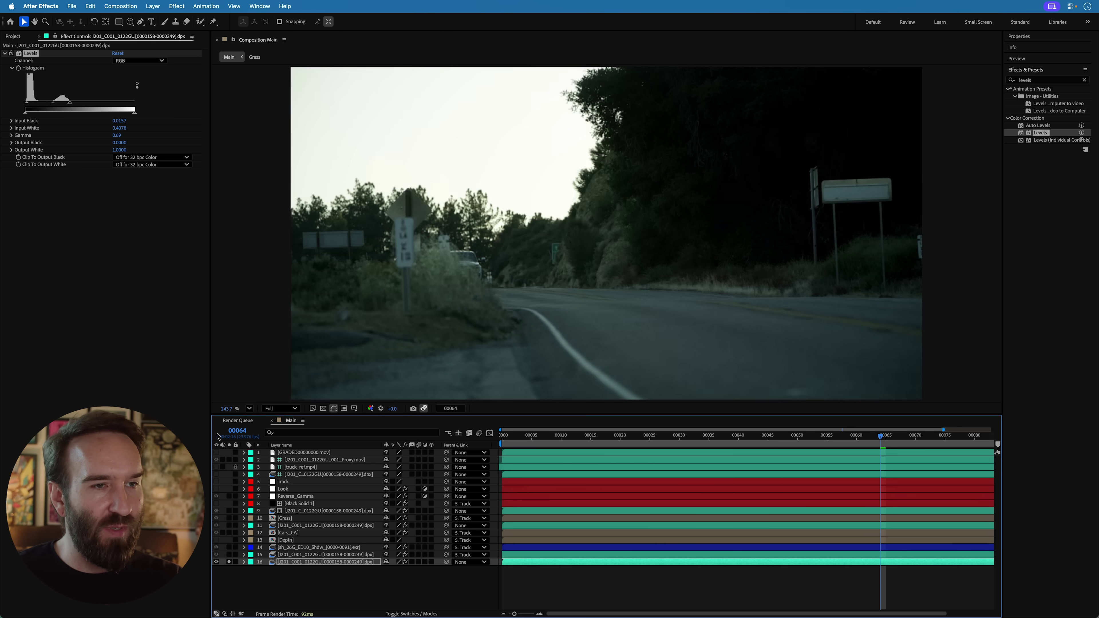
Add a Hue/Saturation effect to the bottom DPX layer with Master Saturation at 50 and compare it with the snapshot.
{"action": "left_click", "coordinate": [1045, 80]}
{"action": "type", "text": "sa"}
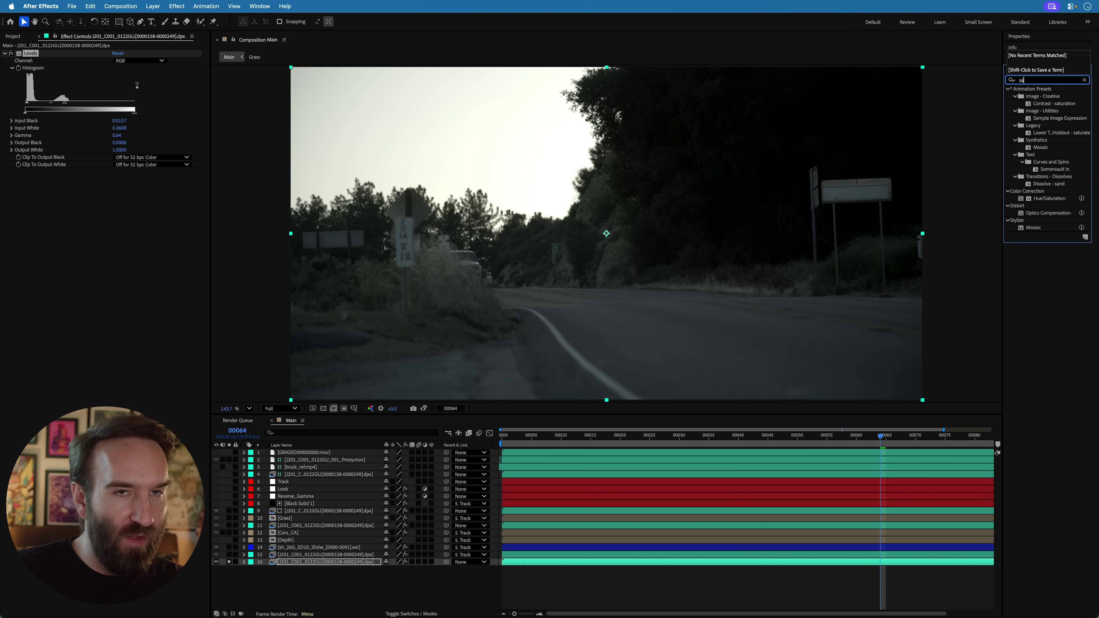
{"action": "type", "text": "tu"}
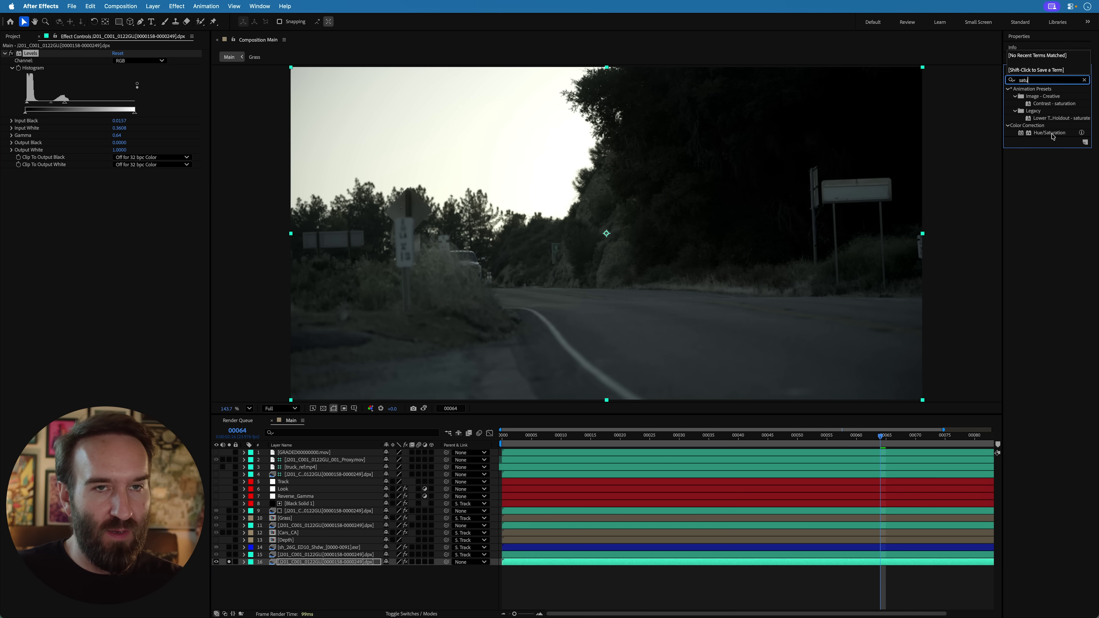
{"action": "double_click", "coordinate": [1051, 134]}
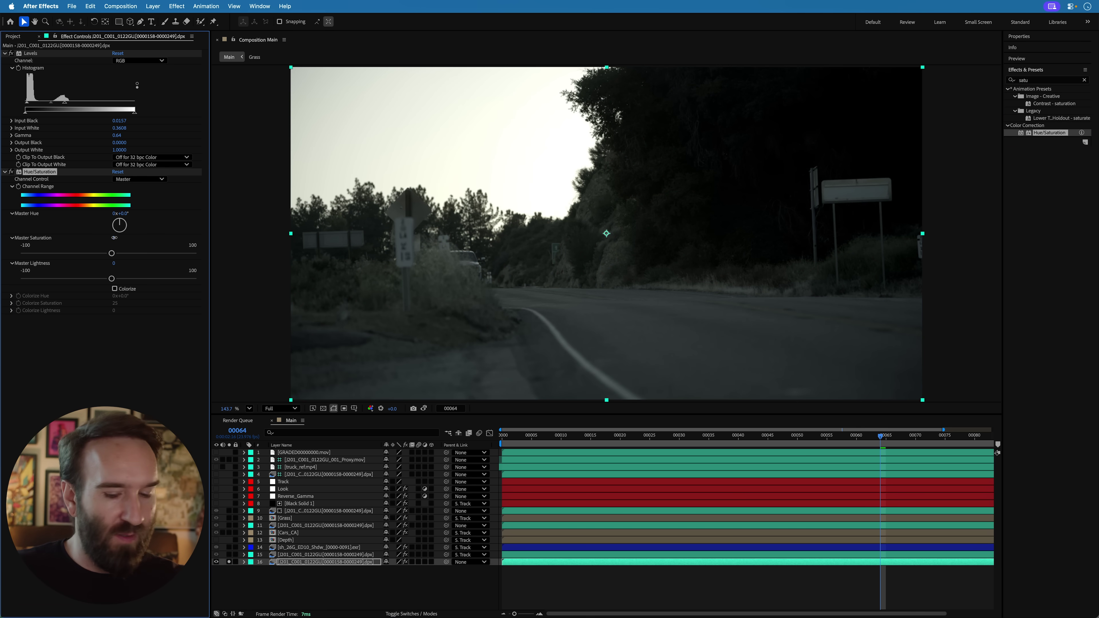
{"action": "key", "text": "super+z"}
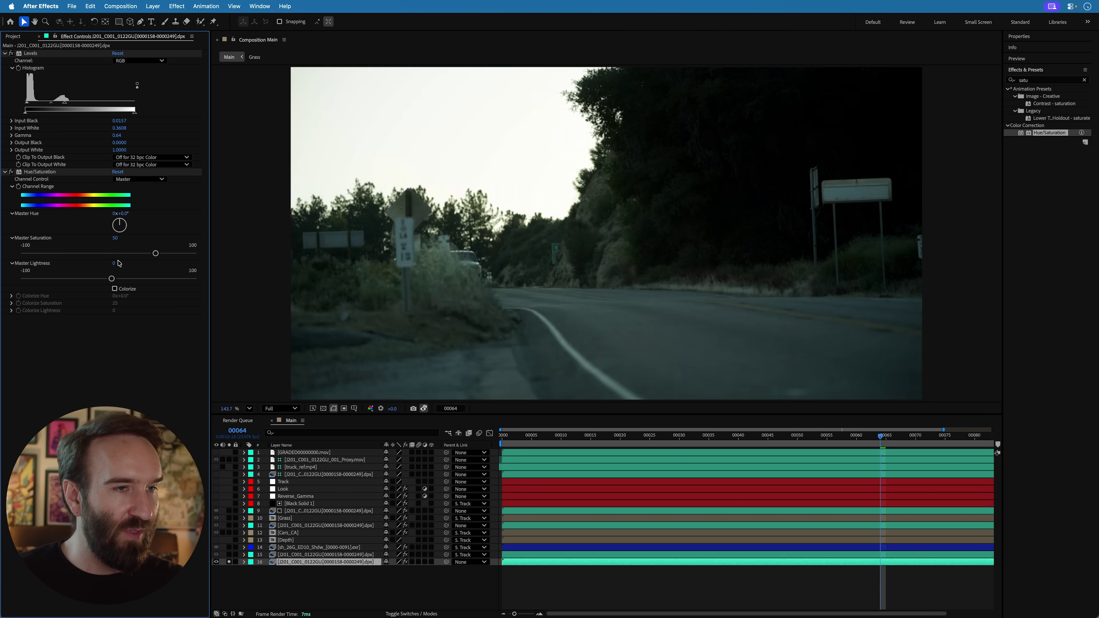
{"action": "key", "text": "super+shift+z"}
{"action": "key", "text": "super+z"}
{"action": "key", "text": "super+shift+z"}
Set the Levels Input White to 0.2353 and Gamma to 0.52 on the bottom DPX layer and compare with the snapshot.
{"action": "left_click", "coordinate": [65, 108]}
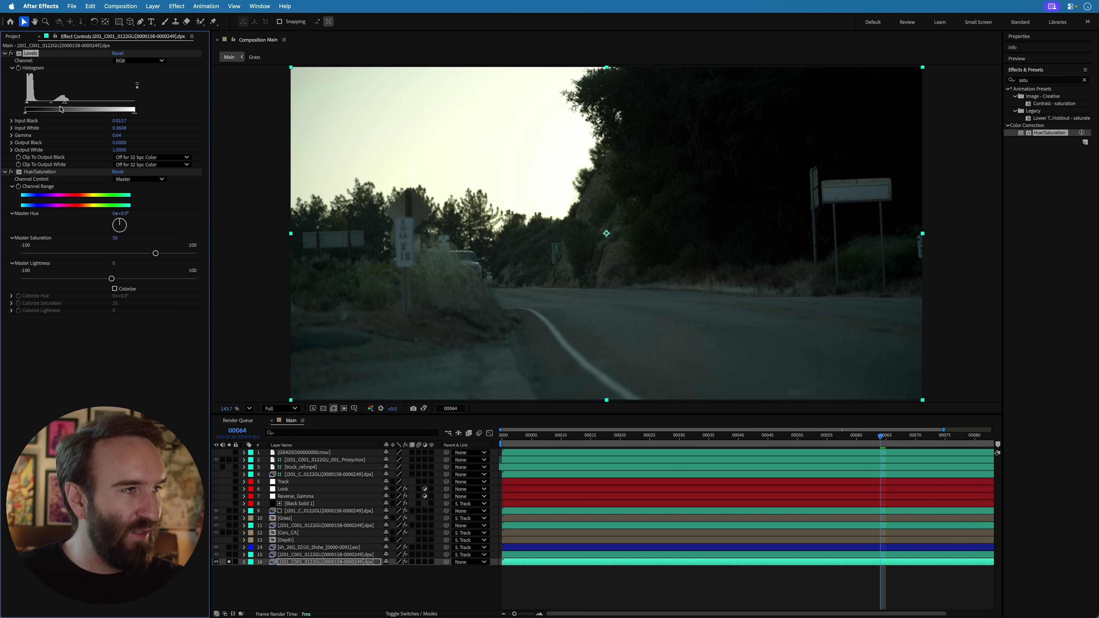
{"action": "left_click_drag", "start_coordinate": [64, 105], "coordinate": [44, 107]}
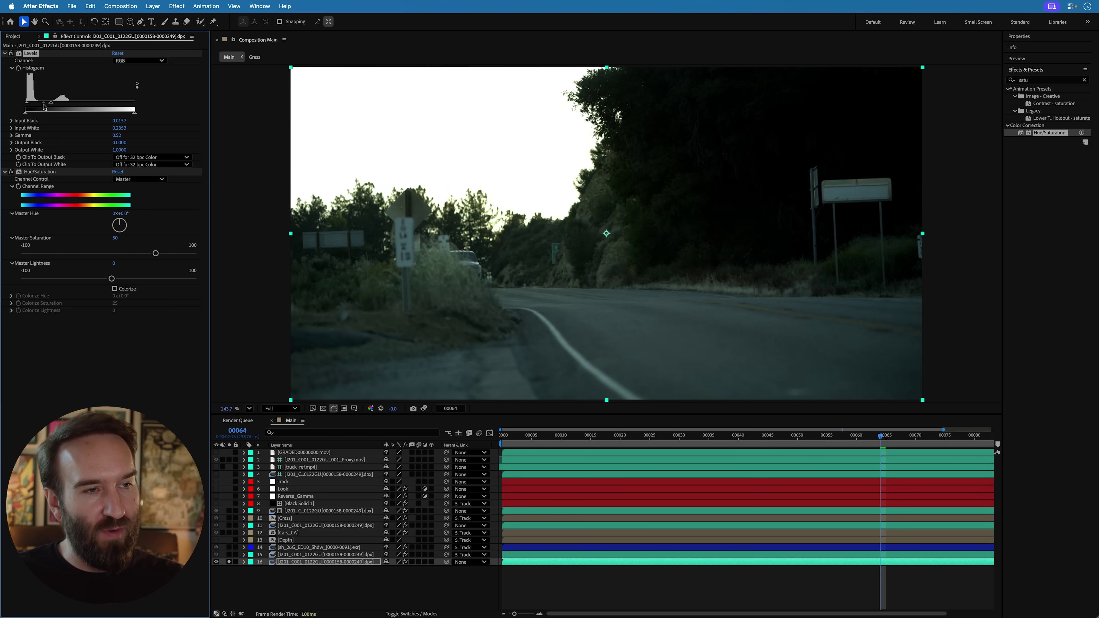
{"action": "key", "text": "F5"}
{"action": "key", "text": "F5"}
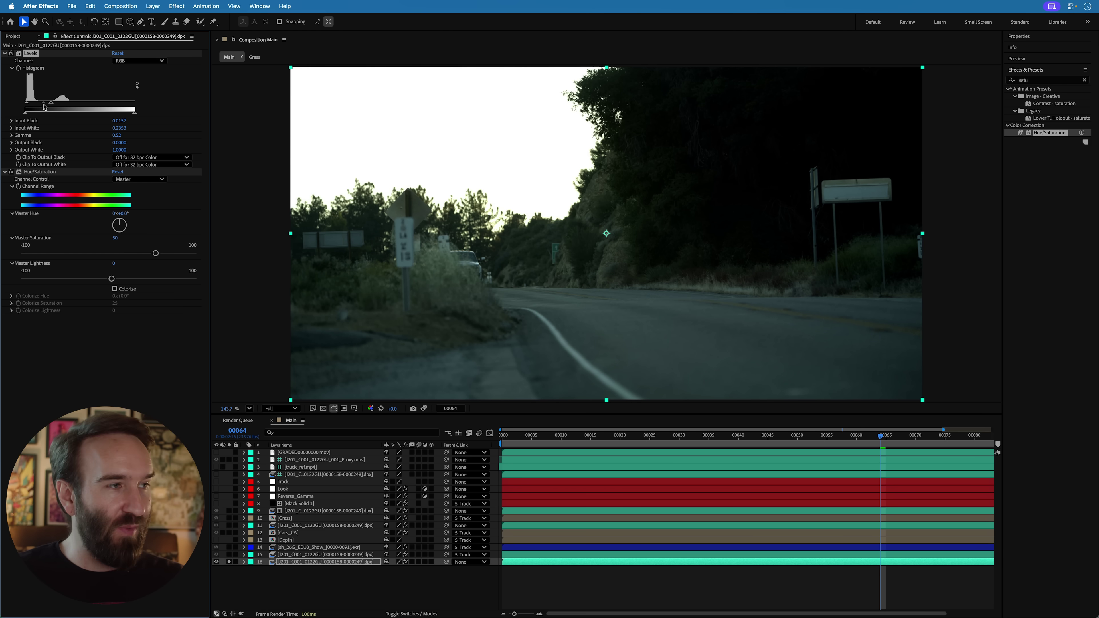
Delete the Hue/Saturation effect from the bottom DPX layer.
{"action": "left_click", "coordinate": [32, 172]}
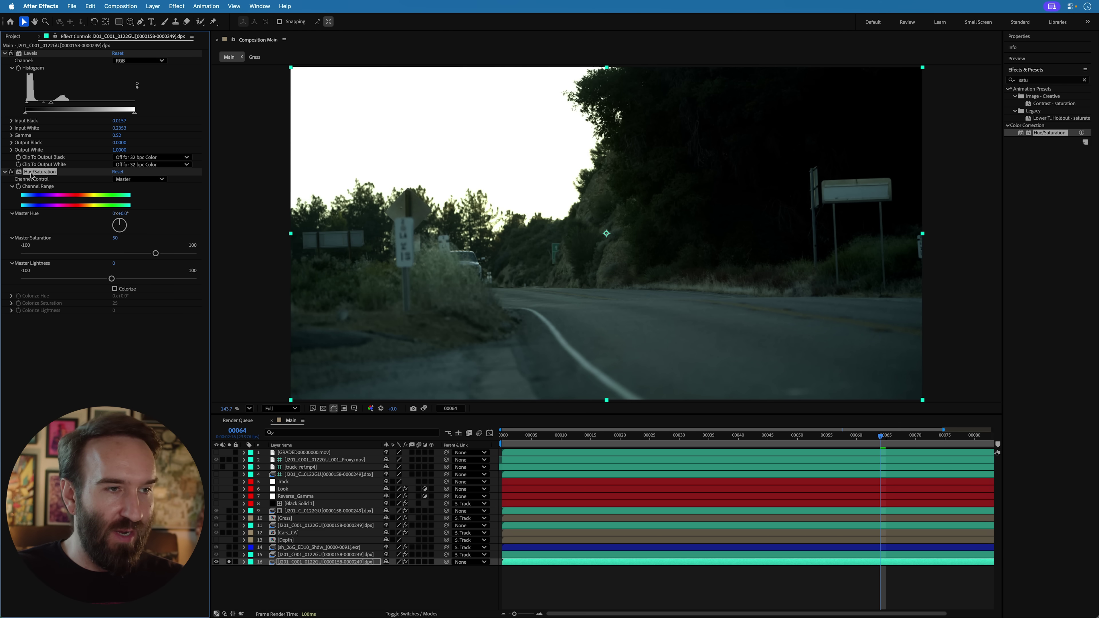
{"action": "key", "text": "Delete"}
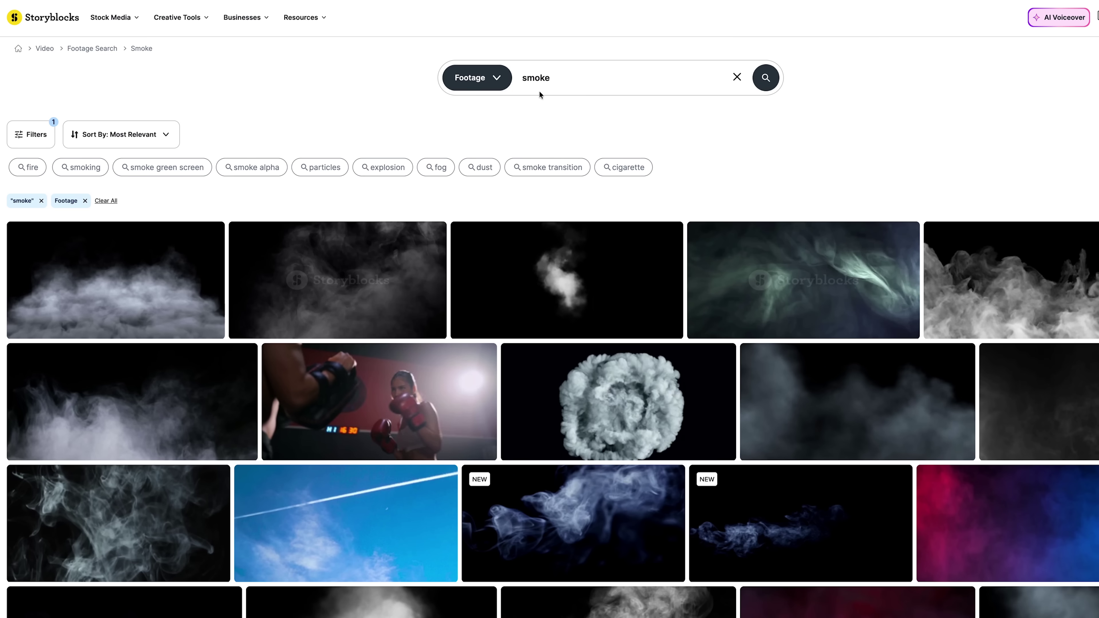
Switch to Storyblocks, search Snapshots for sunset clouds, and open the image of wispy clouds above a dark tree line.
{"action": "left_click", "coordinate": [500, 79]}
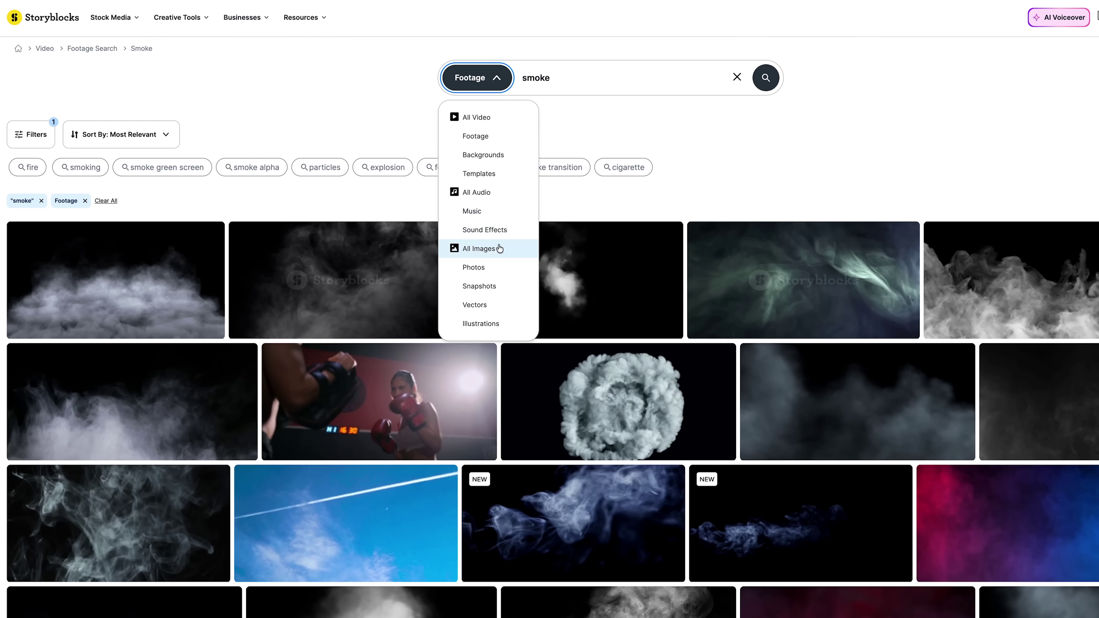
{"action": "left_click", "coordinate": [481, 287]}
{"action": "double_click", "coordinate": [571, 79]}
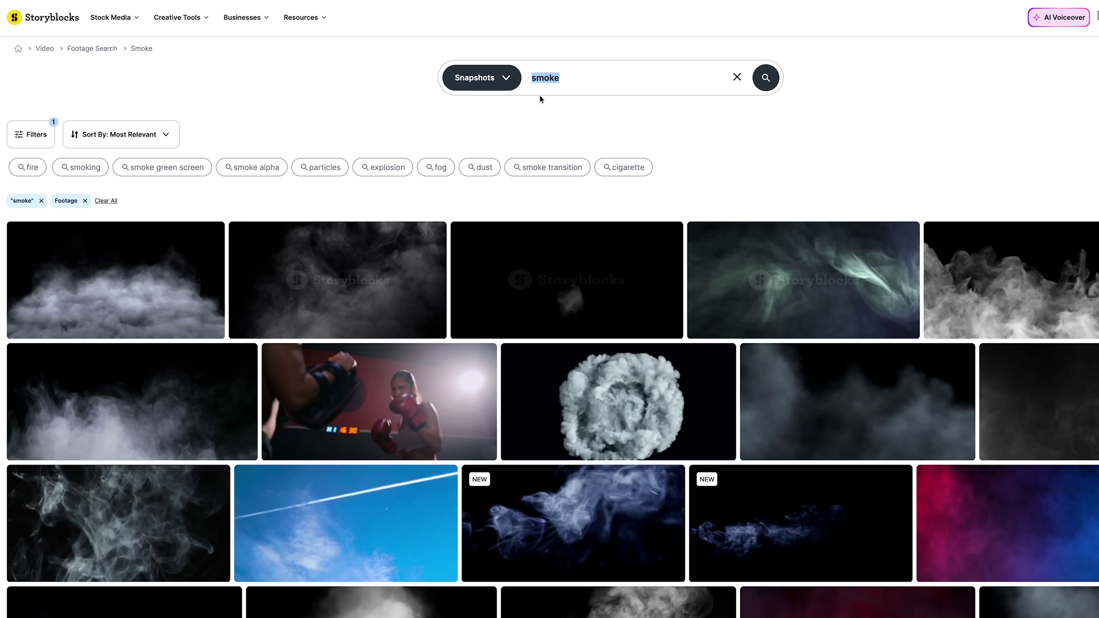
{"action": "type", "text": "sunset clou"}
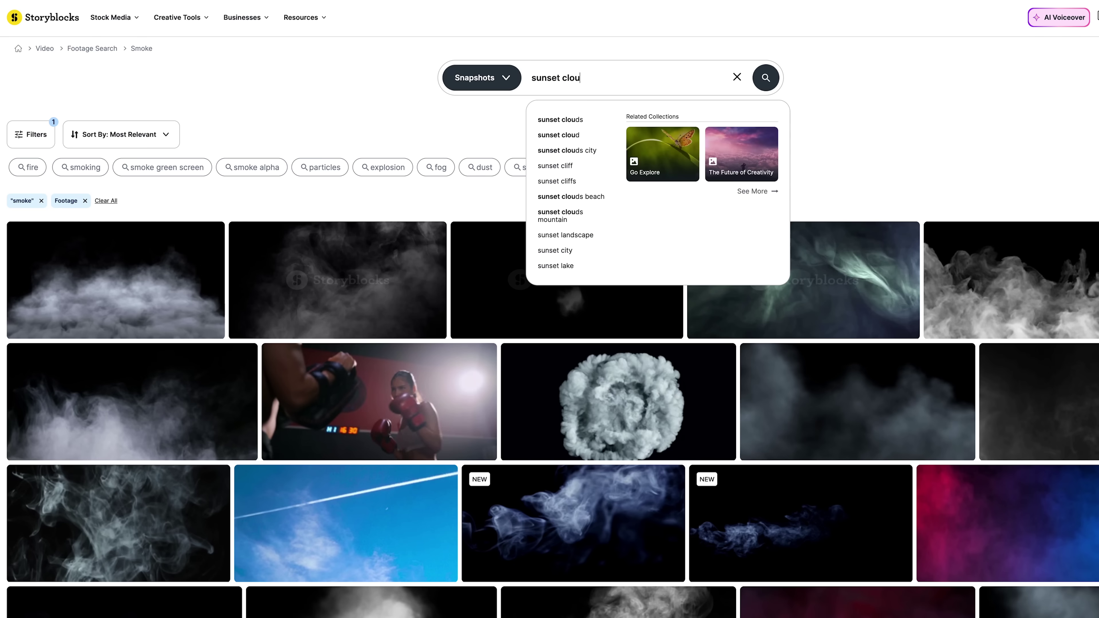
{"action": "type", "text": "ds"}
{"action": "key", "text": "Return"}
{"action": "scroll", "coordinate": [998, 118], "scroll_direction": "down", "scroll_amount": 10}
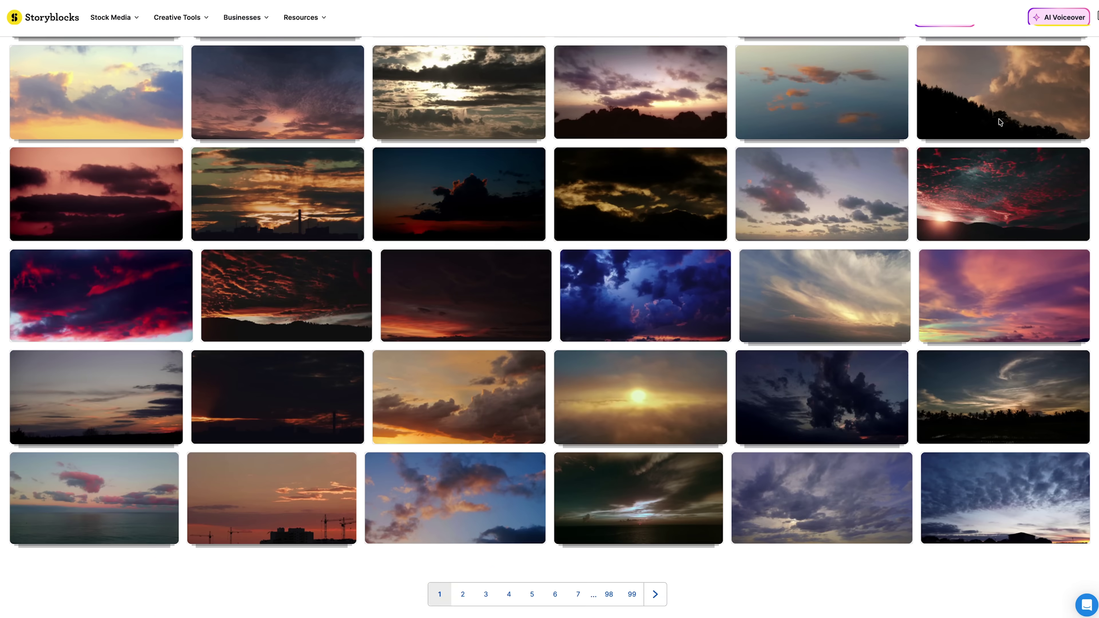
{"action": "scroll", "coordinate": [998, 118], "scroll_direction": "down", "scroll_amount": 6}
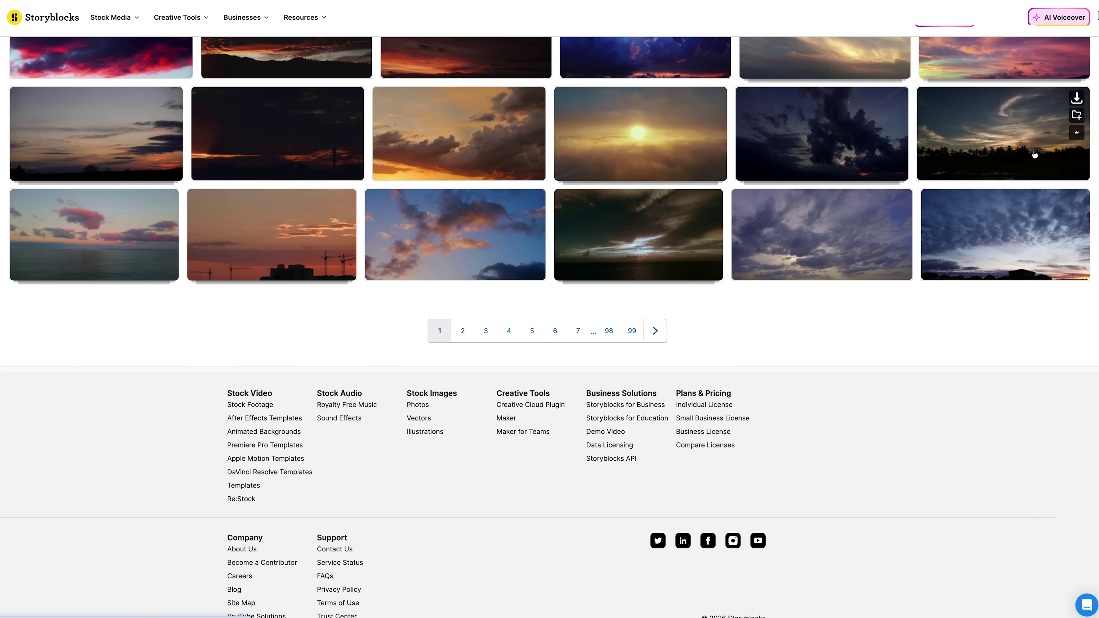
{"action": "left_click", "coordinate": [994, 125]}
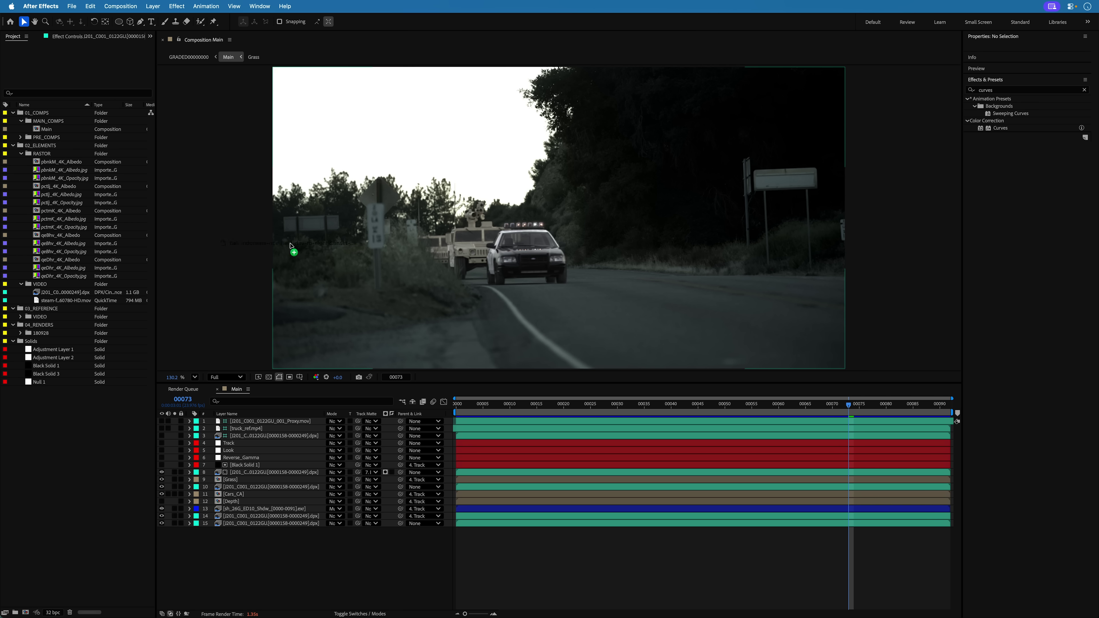
Add the downloaded sunset sky JPG to the RASTOR folder in the After Effects project.
{"action": "left_click", "coordinate": [36, 154]}
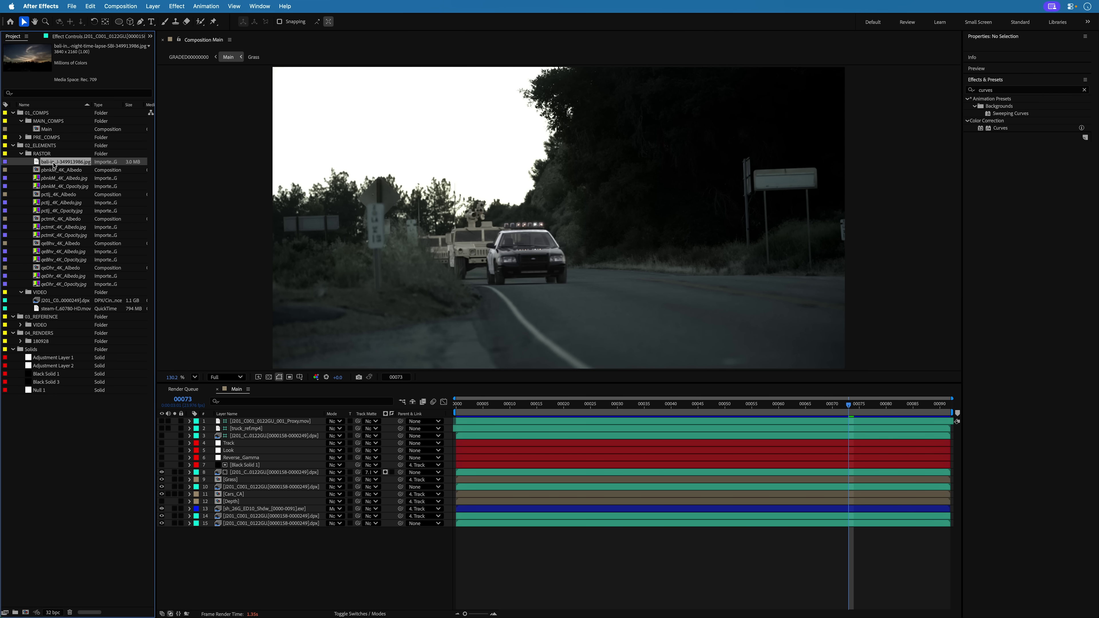
Interpret the sunset sky JPG with its media color space overridden to sRGB IEC61966-2.1.
{"action": "key", "text": "super+alt+g"}
{"action": "left_click", "coordinate": [471, 159]}
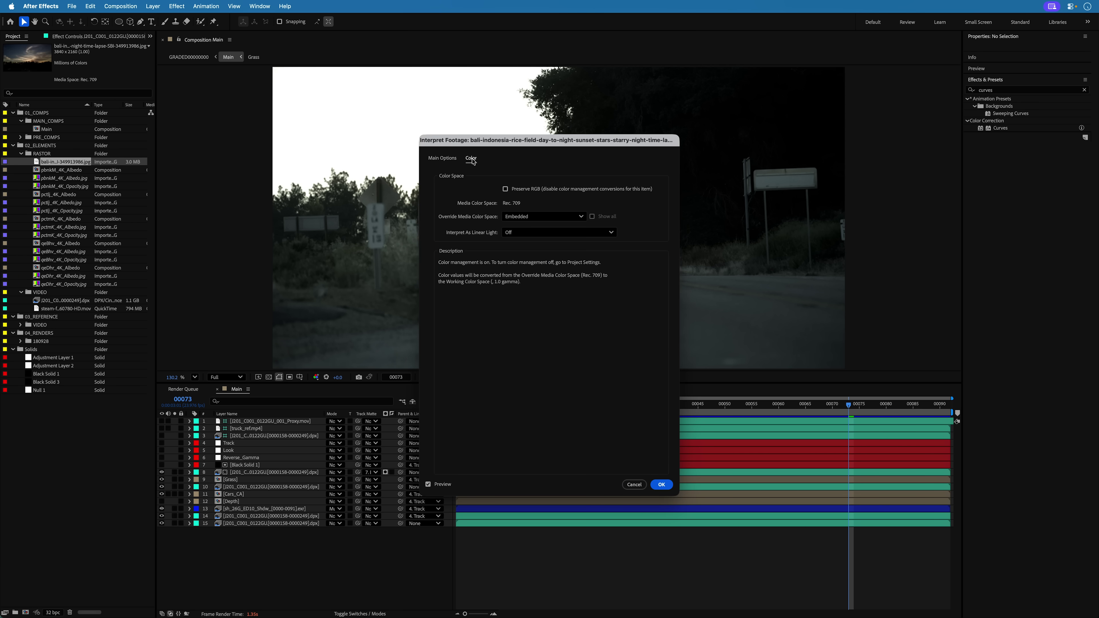
{"action": "left_click", "coordinate": [535, 217]}
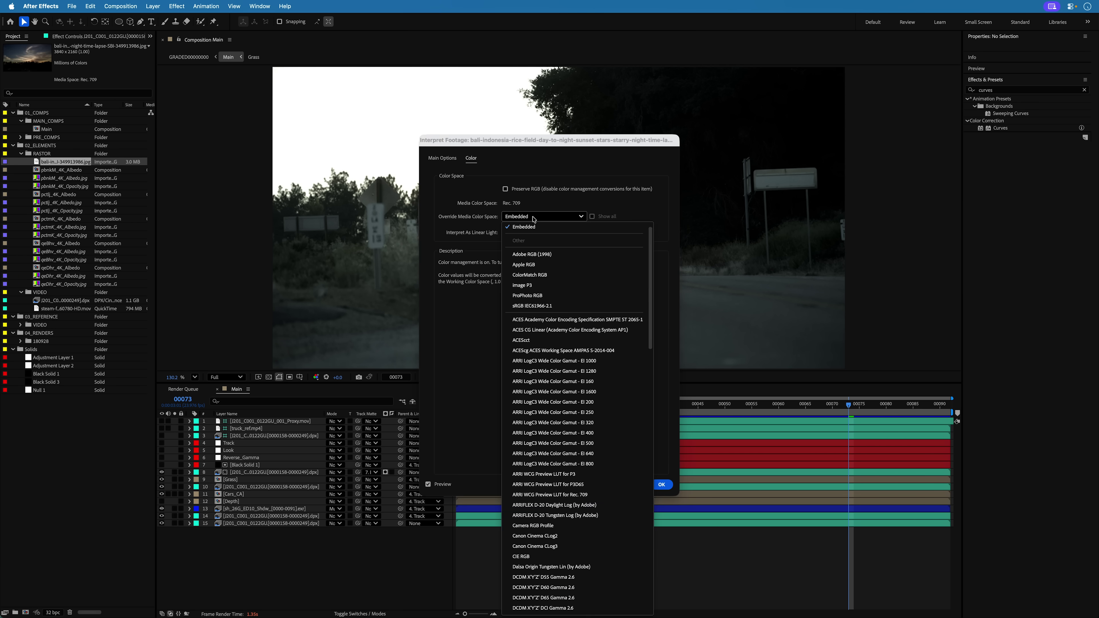
{"action": "left_click", "coordinate": [551, 311]}
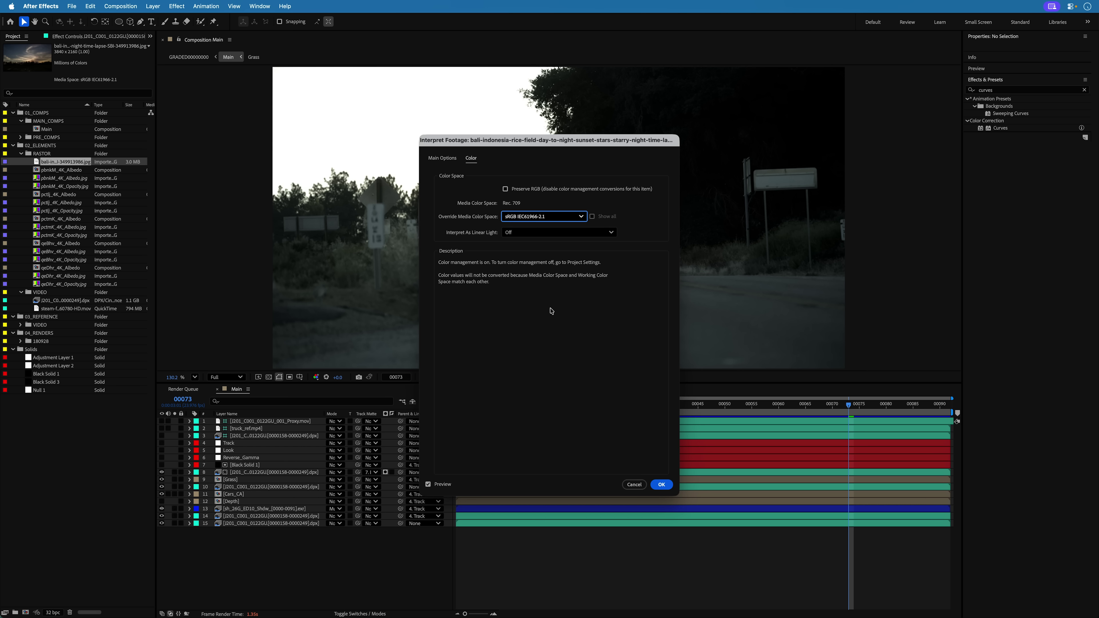
{"action": "left_click", "coordinate": [661, 485]}
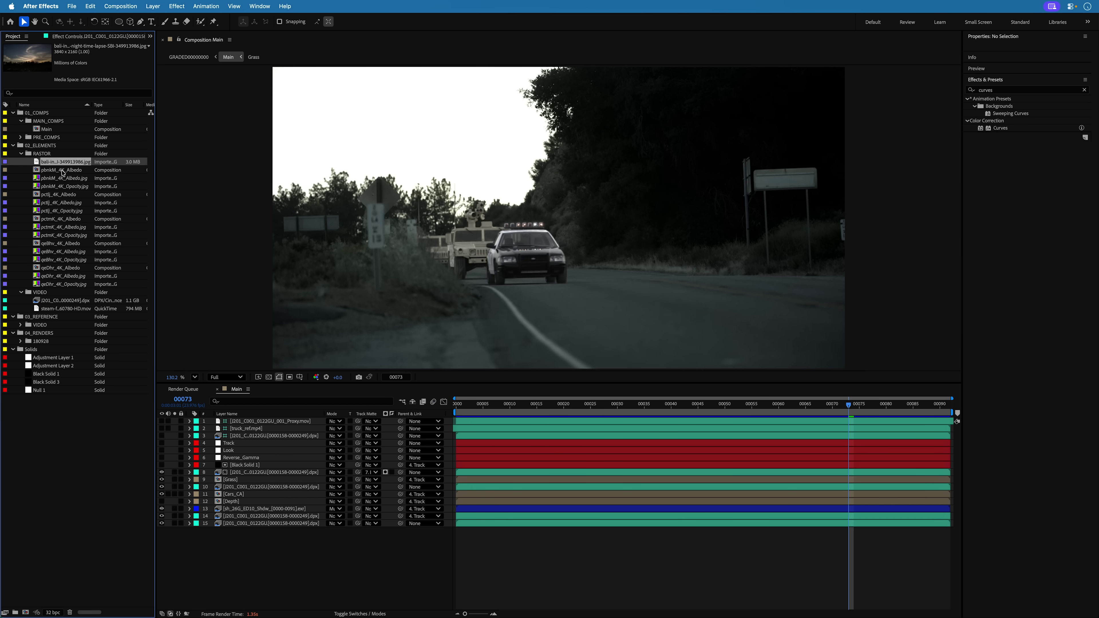
Add the sky JPG to the Main composition above Black Solid 1, scale it to about 23%, and move it over the dark trees.
{"action": "left_click_drag", "start_coordinate": [60, 164], "coordinate": [312, 474]}
{"action": "key", "text": "s"}
{"action": "left_click_drag", "start_coordinate": [547, 273], "coordinate": [691, 224]}
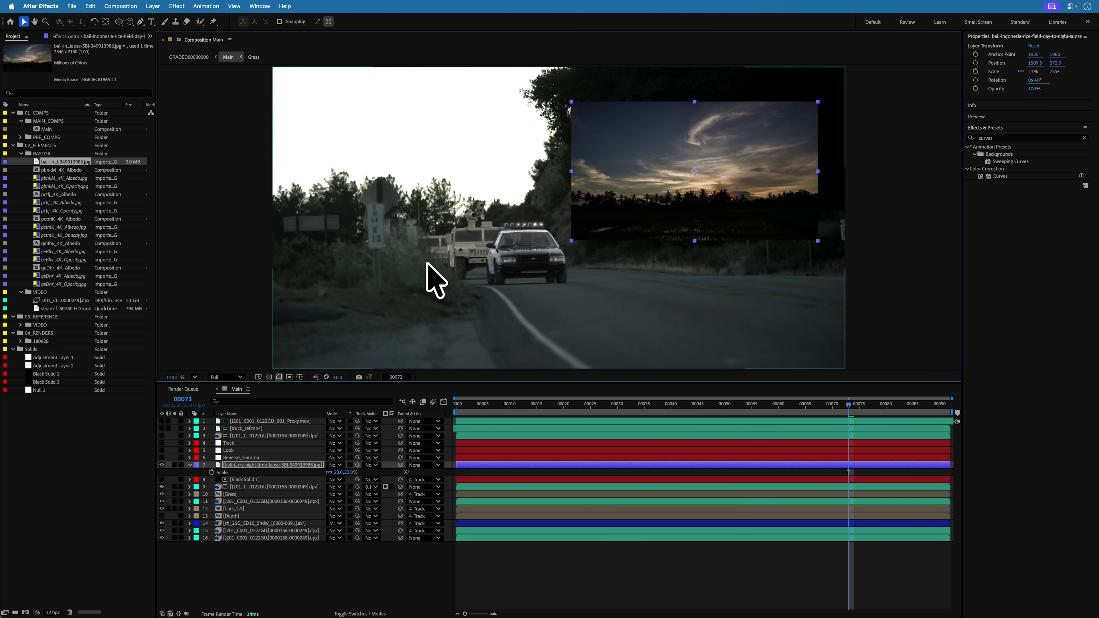
Turn on visibility of the Look and Reverse_Gamma adjustment layers.
{"action": "scroll", "coordinate": [439, 274], "scroll_direction": "down", "scroll_amount": 2}
{"action": "scroll", "coordinate": [439, 274], "scroll_direction": "right", "scroll_amount": 2}
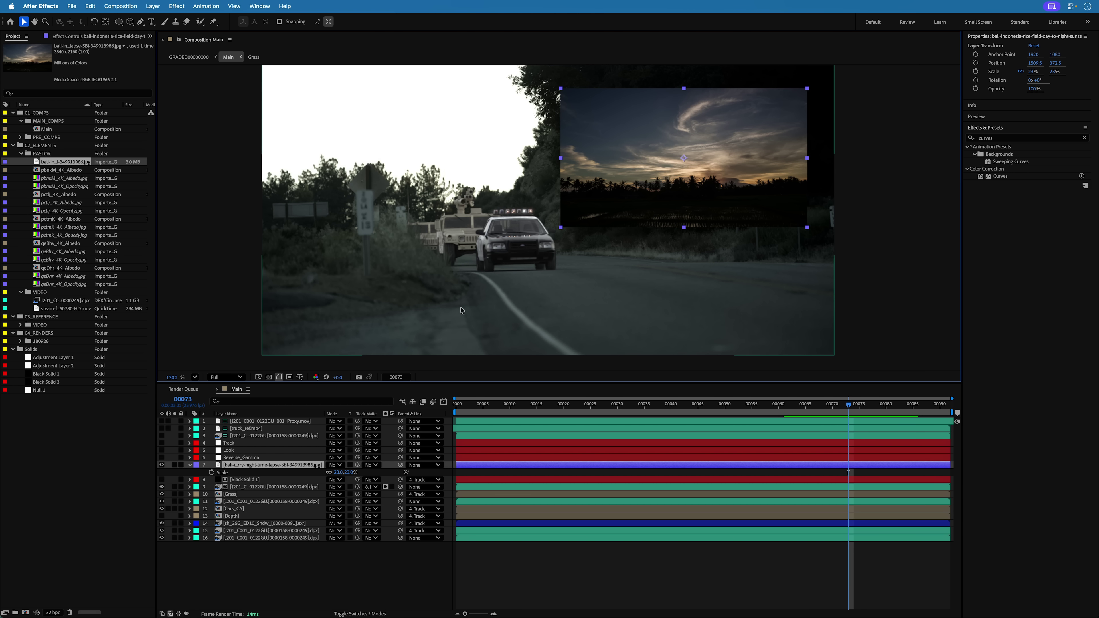
{"action": "left_click", "coordinate": [229, 459]}
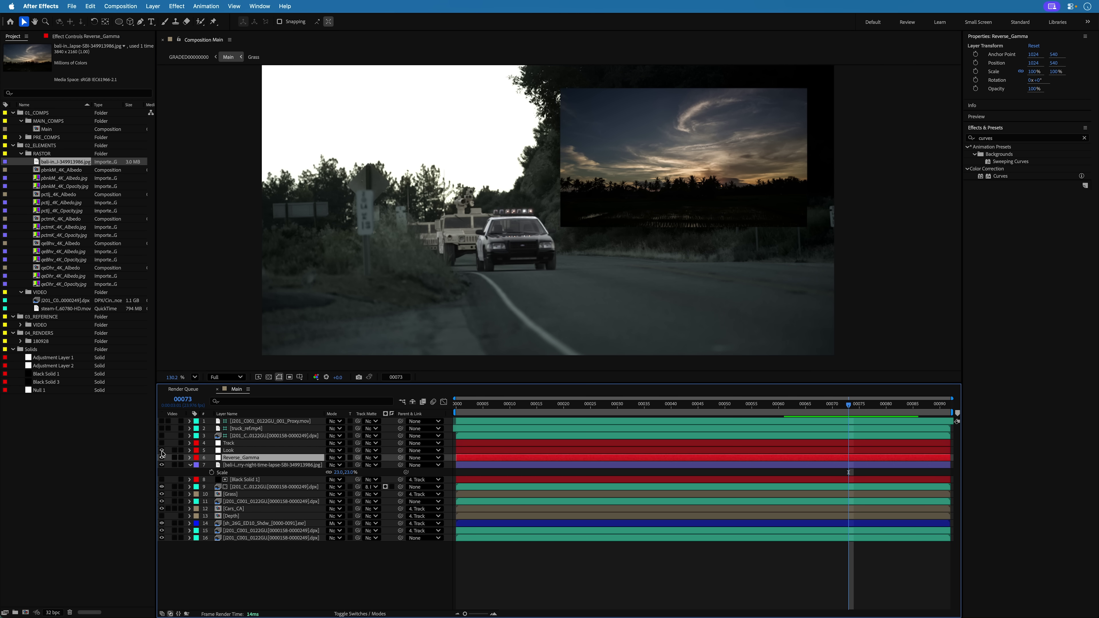
{"action": "left_click", "coordinate": [161, 458]}
{"action": "scroll", "coordinate": [480, 197], "scroll_direction": "up", "scroll_amount": 2}
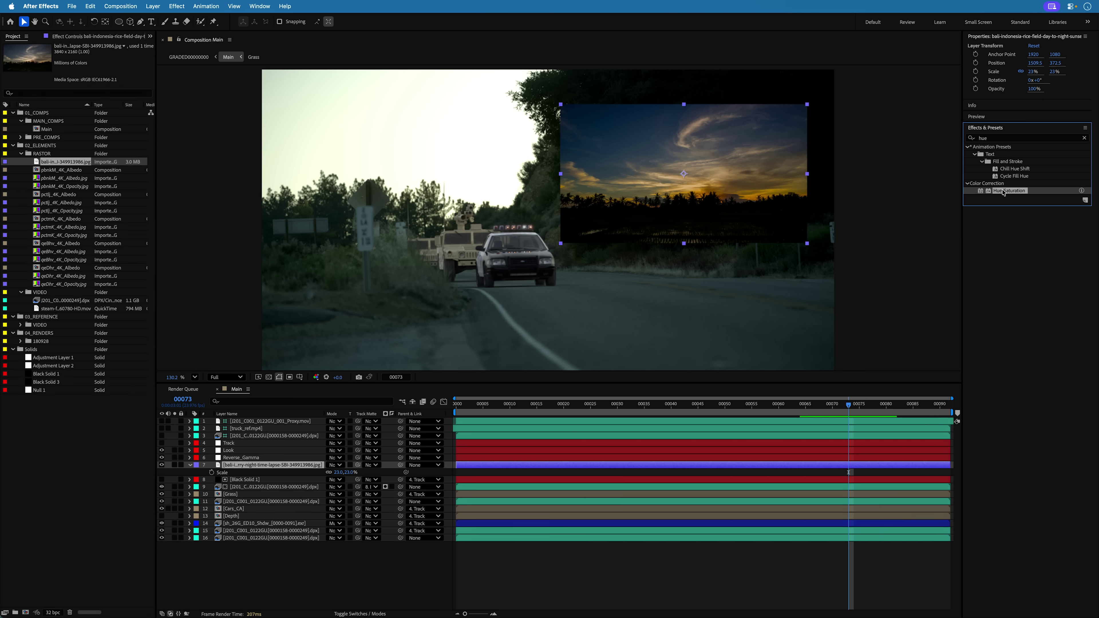
Apply Hue/Saturation to the sky layer with Master Saturation -47 and set its blending mode to Multiply.
{"action": "left_click_drag", "start_coordinate": [1009, 191], "coordinate": [56, 137]}
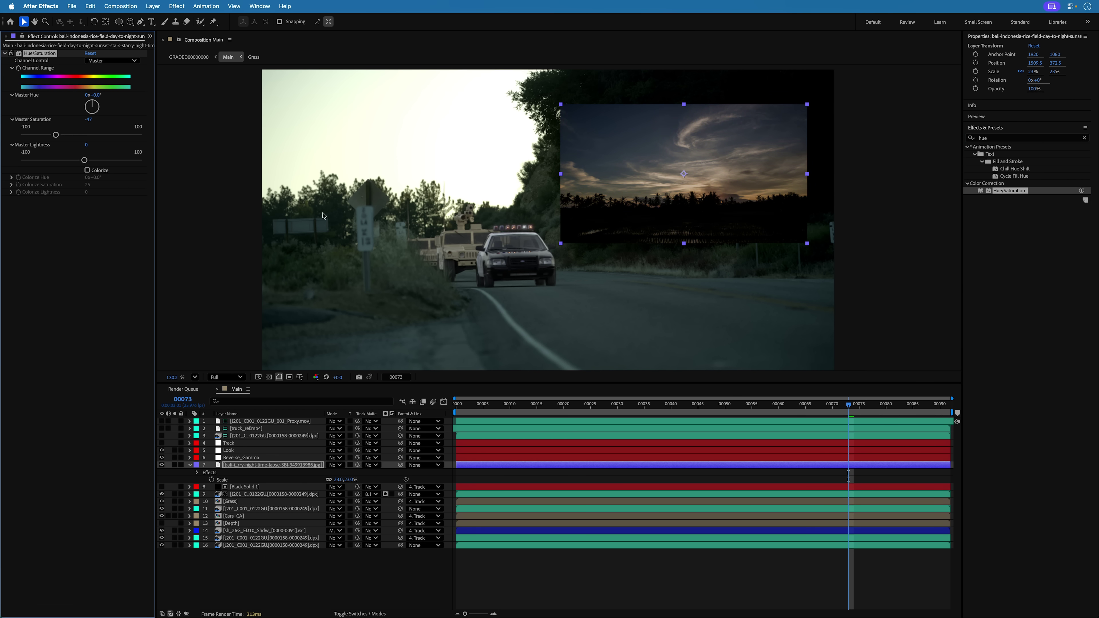
{"action": "left_click", "coordinate": [336, 466]}
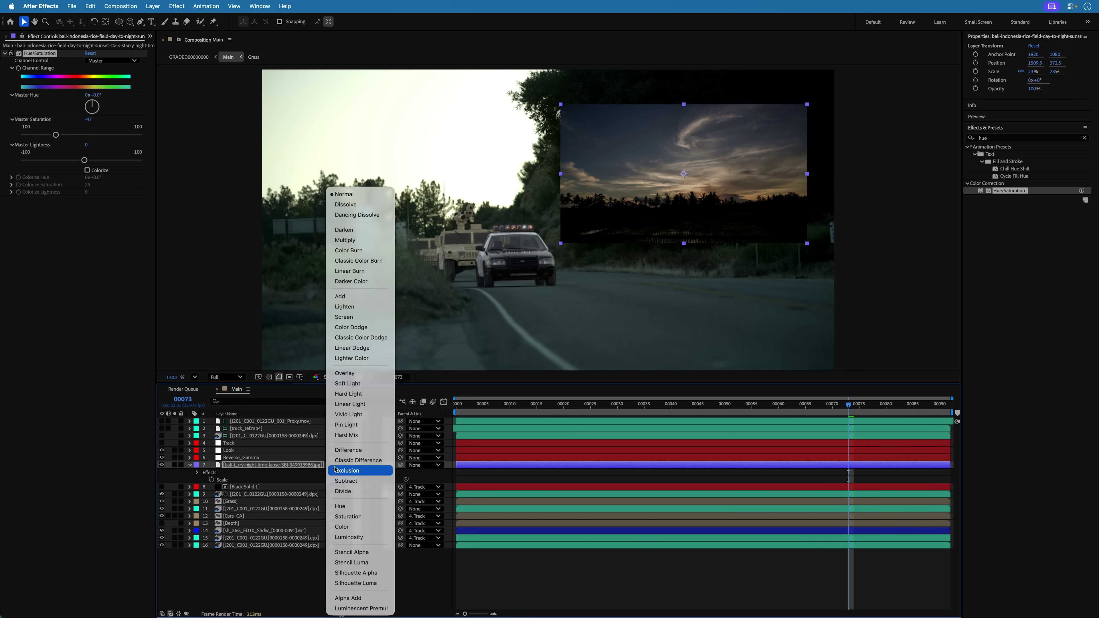
{"action": "left_click", "coordinate": [346, 240]}
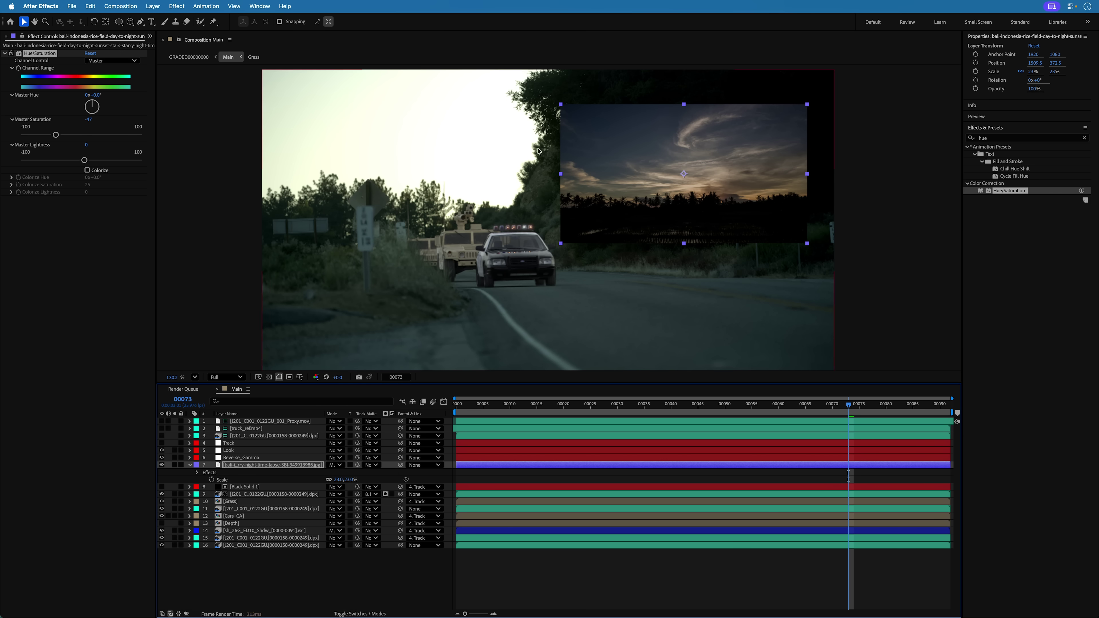
Enlarge the sky layer to about 39.4%, flip it horizontally, and position it over the plate's bright sky.
{"action": "left_click_drag", "start_coordinate": [539, 151], "coordinate": [546, 202]}
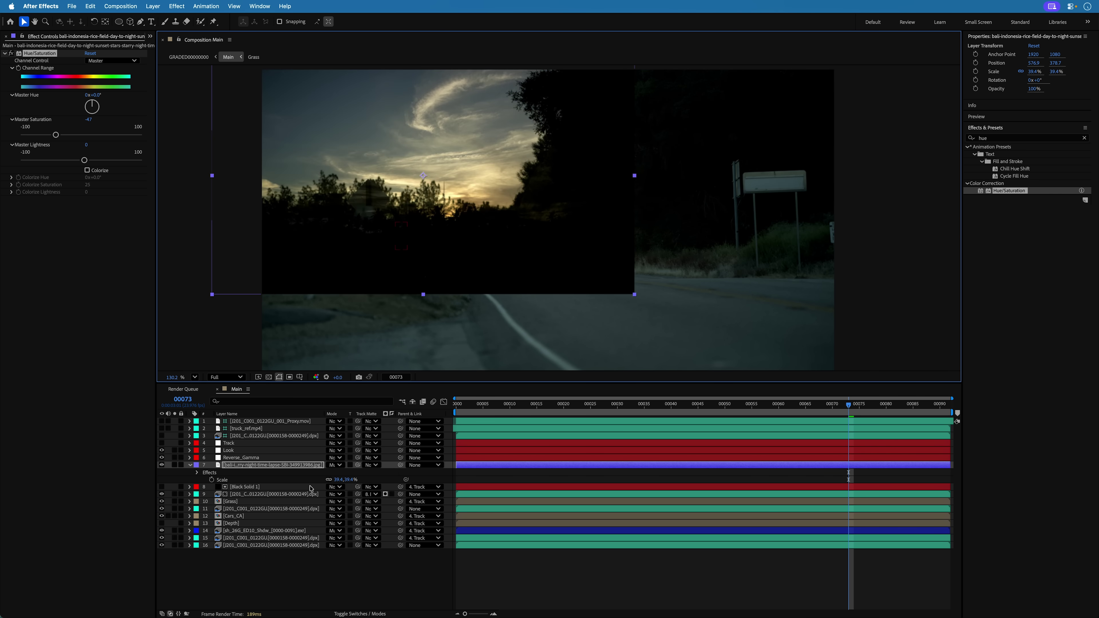
{"action": "left_click", "coordinate": [329, 480]}
{"action": "left_click", "coordinate": [342, 480]}
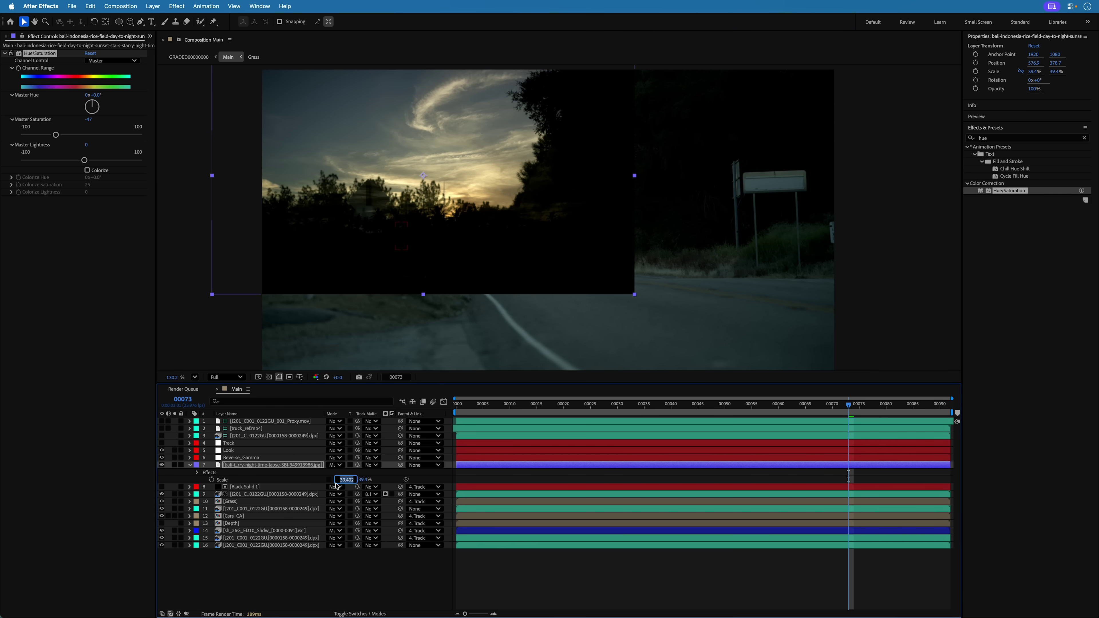
{"action": "type", "text": "-"}
{"action": "key", "text": "Return"}
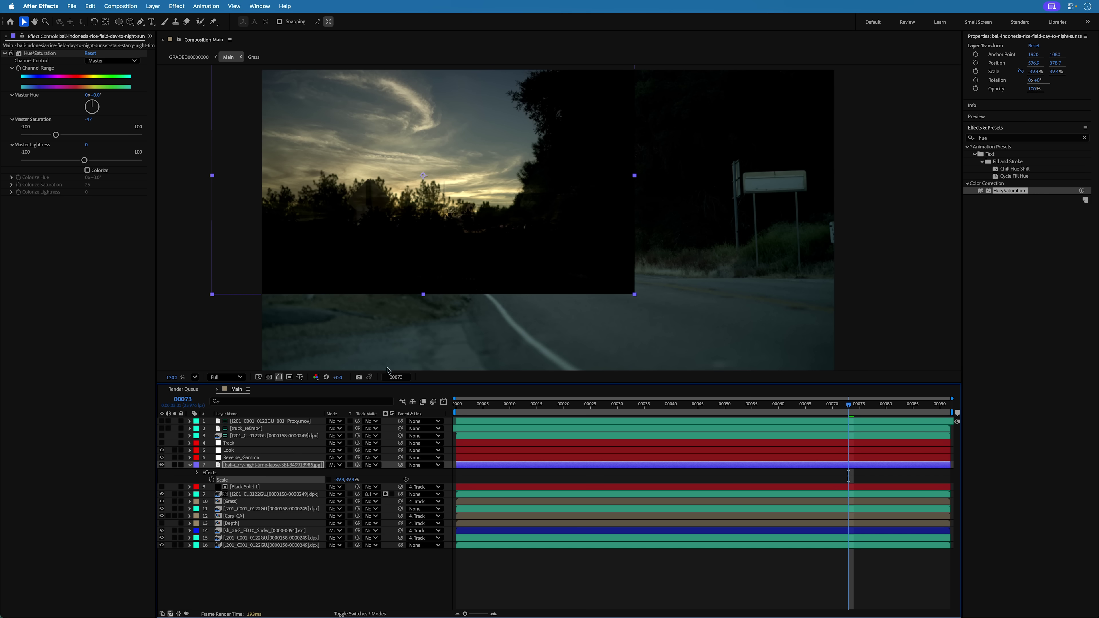
{"action": "left_click_drag", "start_coordinate": [484, 156], "coordinate": [470, 162]}
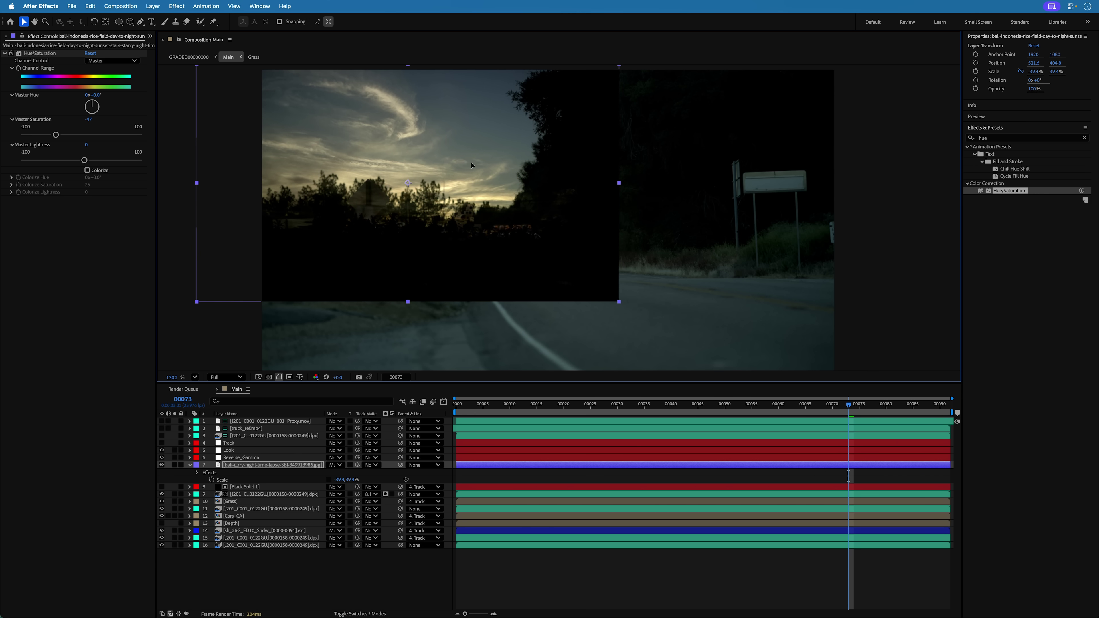
Draw a curved closed mask around the clouds on the sky layer and feather it by about 549 pixels.
{"action": "key", "text": "g"}
{"action": "key", "text": "slash"}
{"action": "left_click_drag", "start_coordinate": [526, 228], "coordinate": [556, 200]}
{"action": "left_click_drag", "start_coordinate": [579, 88], "coordinate": [568, 74]}
{"action": "left_click_drag", "start_coordinate": [296, 79], "coordinate": [277, 108]}
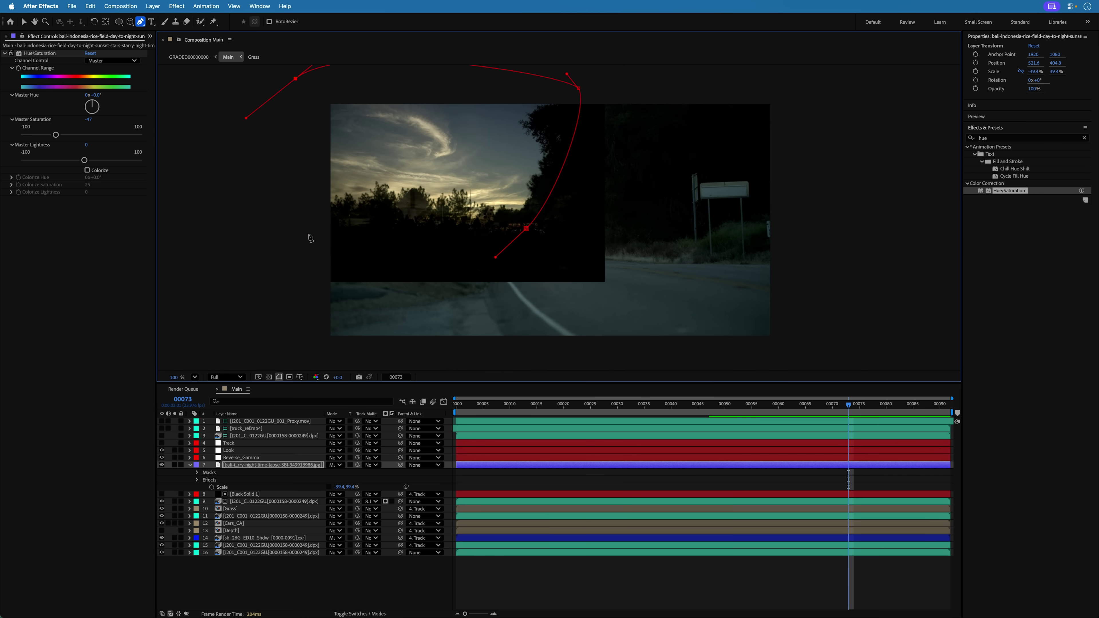
{"action": "left_click_drag", "start_coordinate": [310, 228], "coordinate": [358, 235]}
{"action": "left_click", "coordinate": [526, 228]}
{"action": "key", "text": "m"}
{"action": "key", "text": "m"}
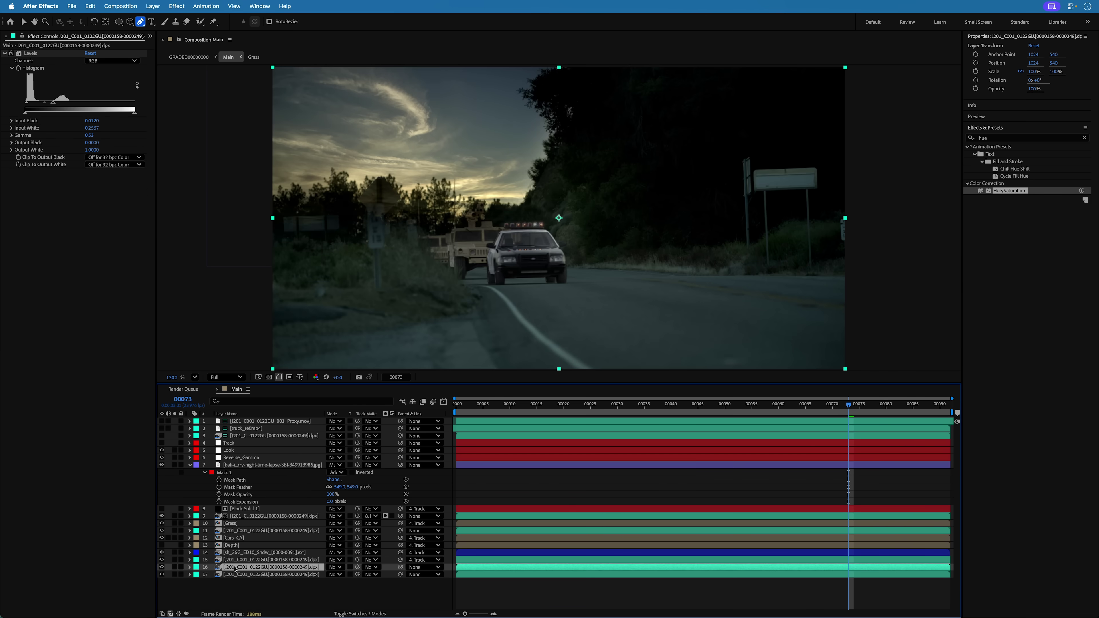
Place a duplicate DPX plate above the sky, make it high-contrast black and white with Tint and Levels, and use it as the sky's luma matte.
{"action": "left_click_drag", "start_coordinate": [234, 568], "coordinate": [237, 462]}
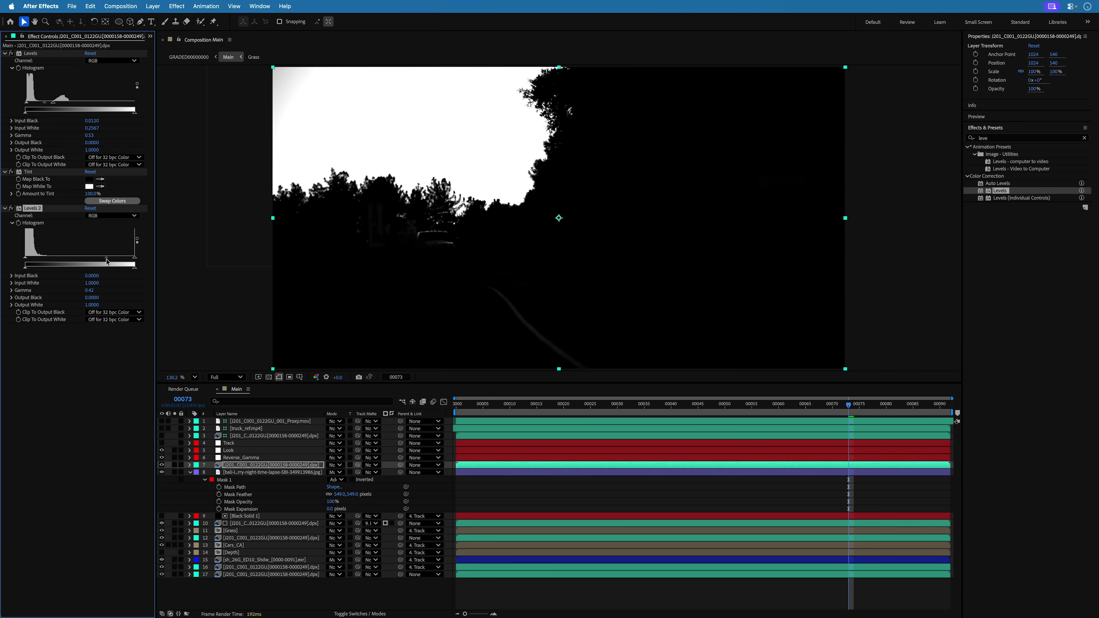
{"action": "left_click", "coordinate": [277, 472]}
{"action": "left_click", "coordinate": [371, 472]}
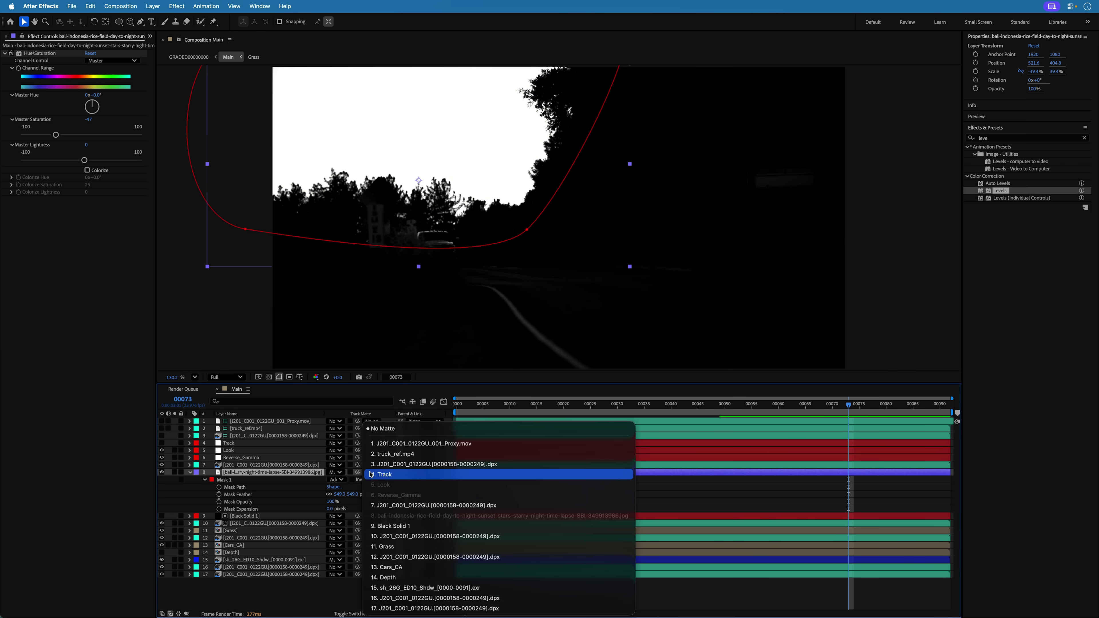
{"action": "left_click", "coordinate": [312, 476]}
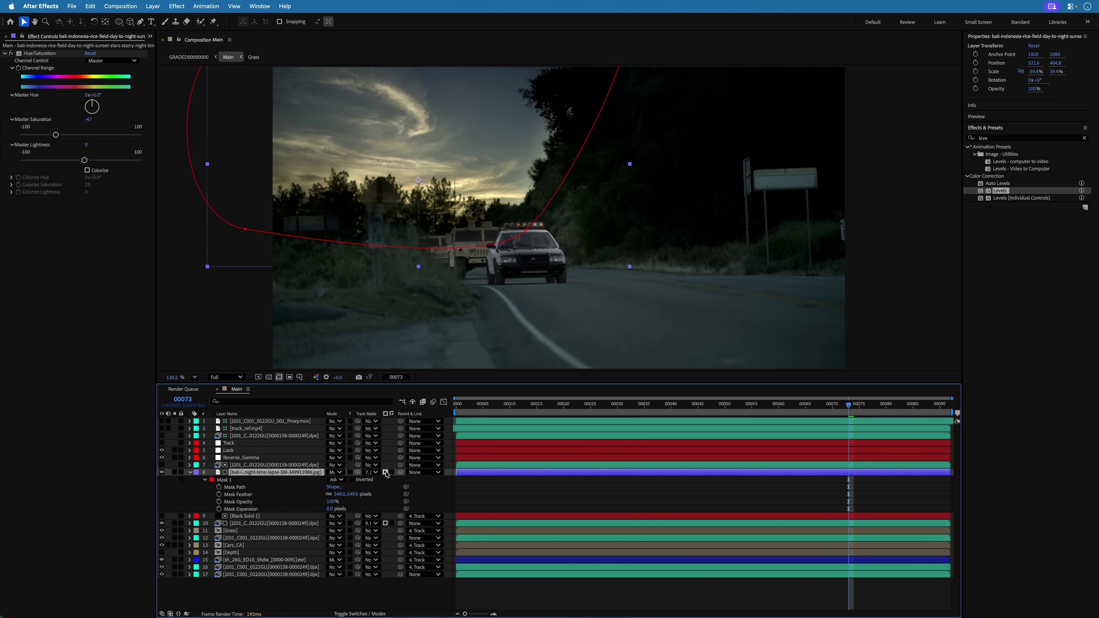
{"action": "key", "text": "super+Up"}
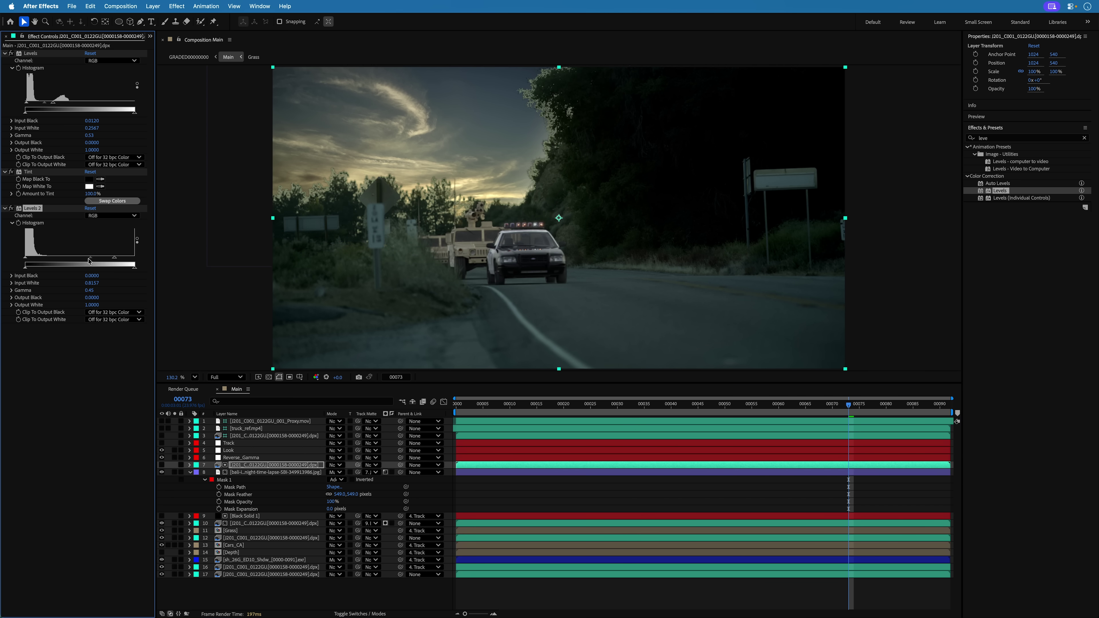
{"action": "left_click_drag", "start_coordinate": [89, 261], "coordinate": [60, 260]}
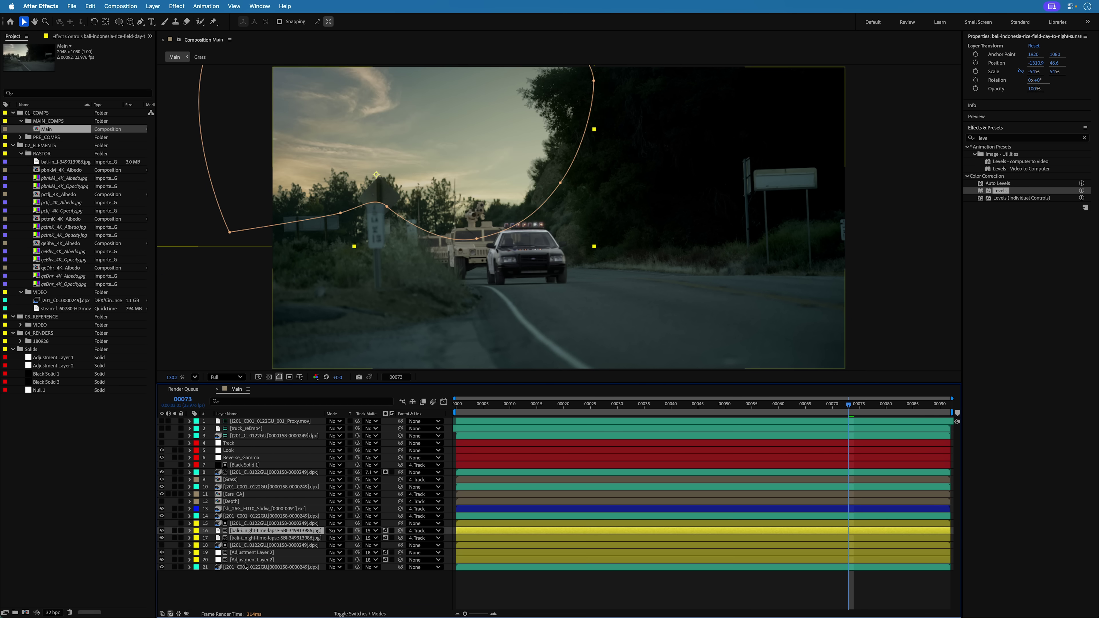
Examine the finished sky replacement by selecting its sky and adjustment layers and toggling their visibility.
{"action": "left_click", "coordinate": [247, 561], "text": "shift"}
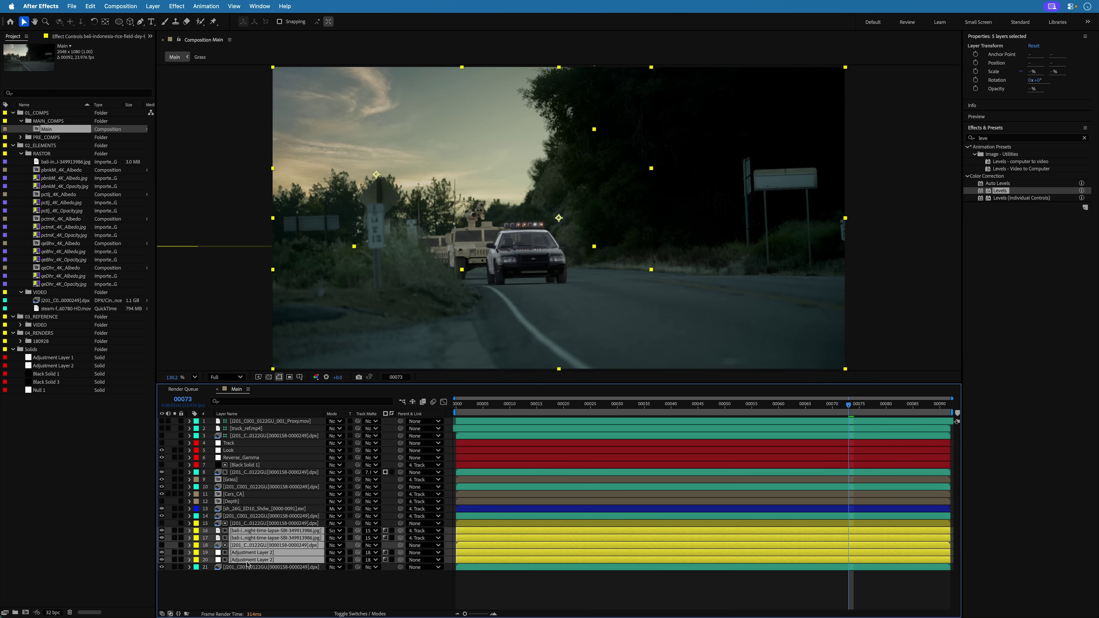
{"action": "left_click", "coordinate": [295, 587]}
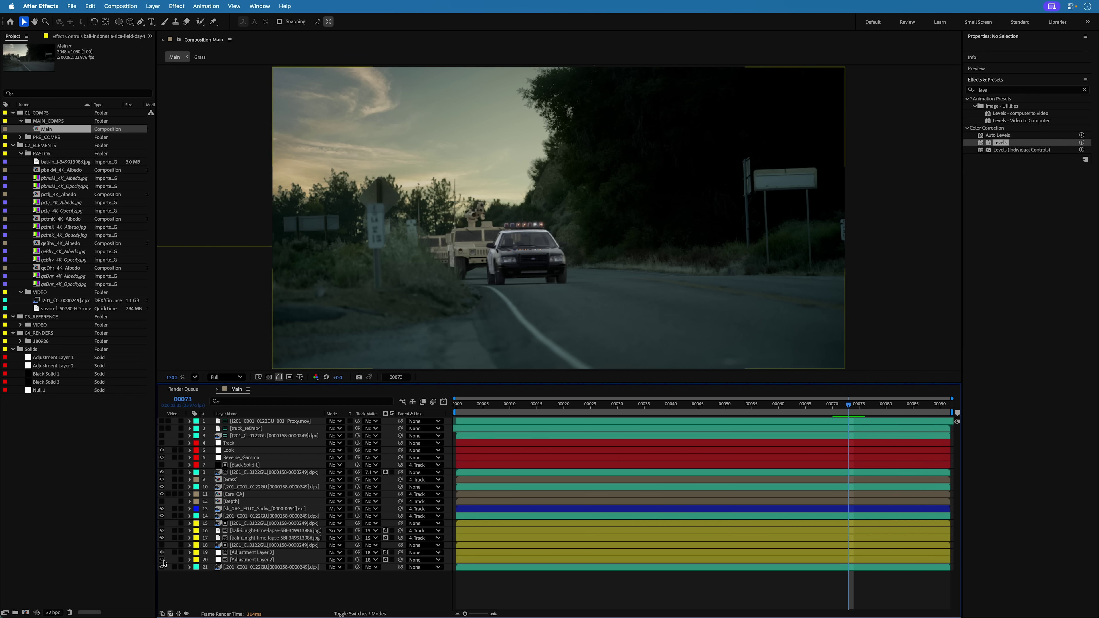
{"action": "left_click", "coordinate": [162, 532]}
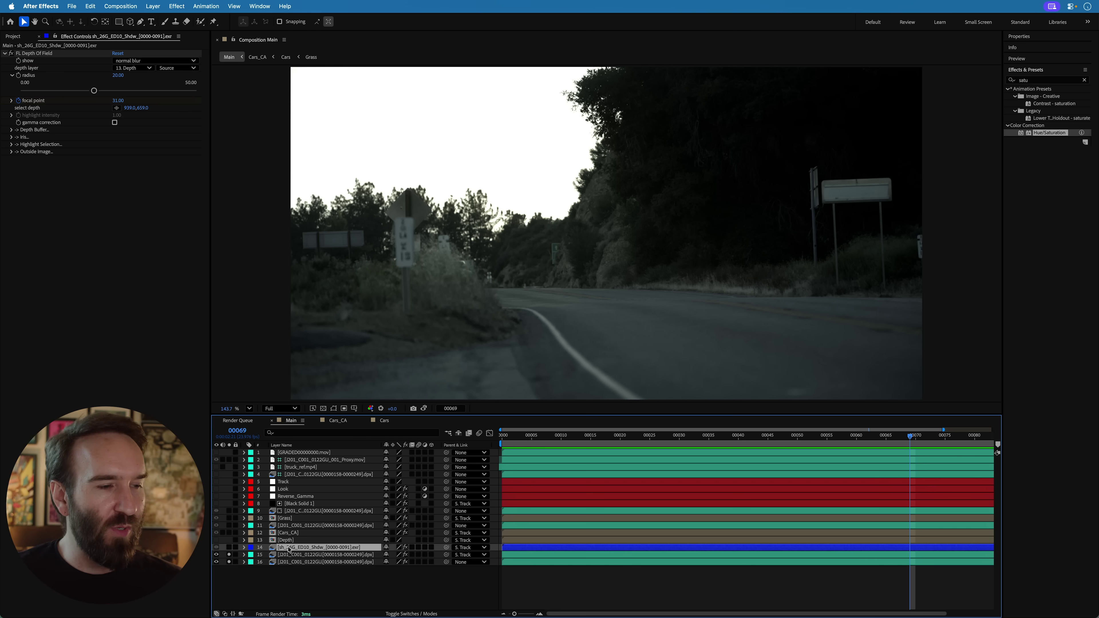
Solo the shadow EXR, Cars_CA, Grass and foreground DPX layers in turn, and move the playhead to frame 78.
{"action": "left_click", "coordinate": [229, 547]}
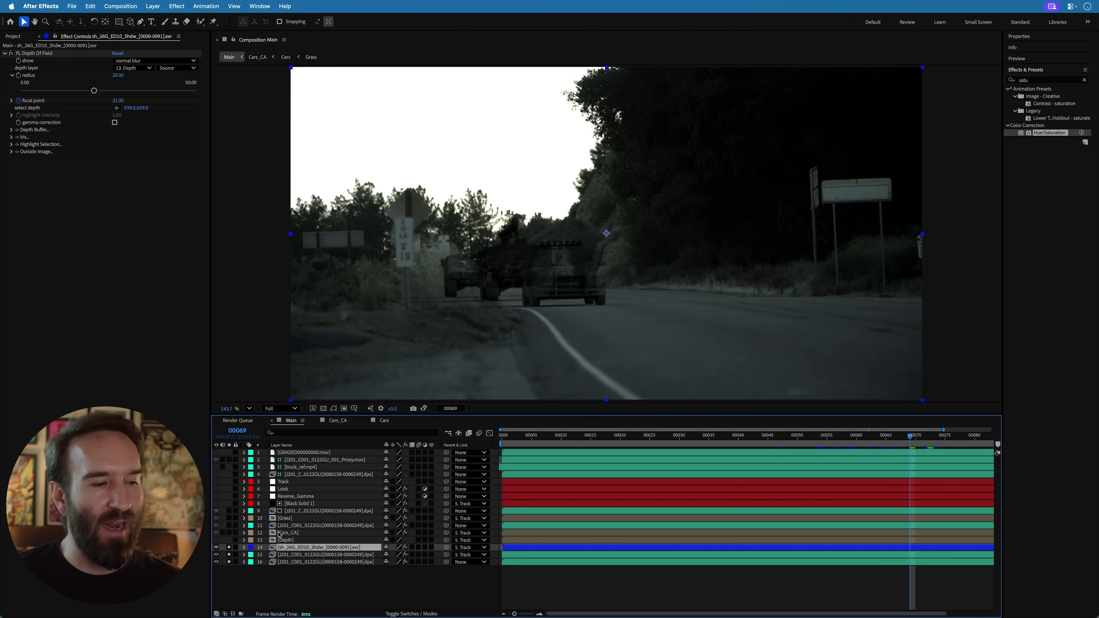
{"action": "left_click", "coordinate": [229, 533]}
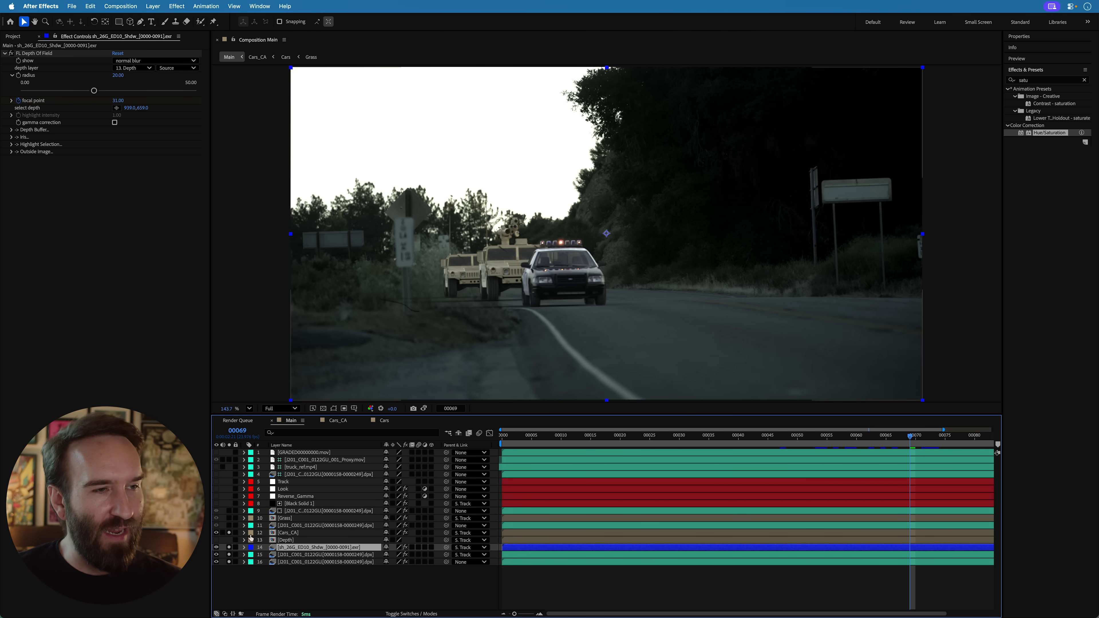
{"action": "left_click", "coordinate": [229, 526]}
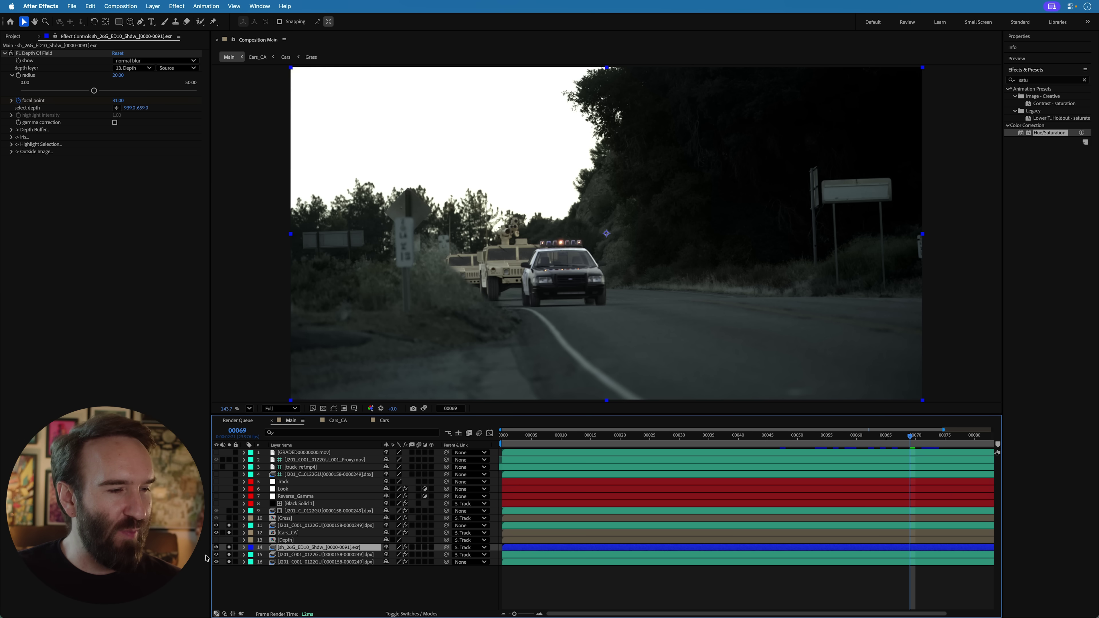
{"action": "left_click", "coordinate": [229, 518]}
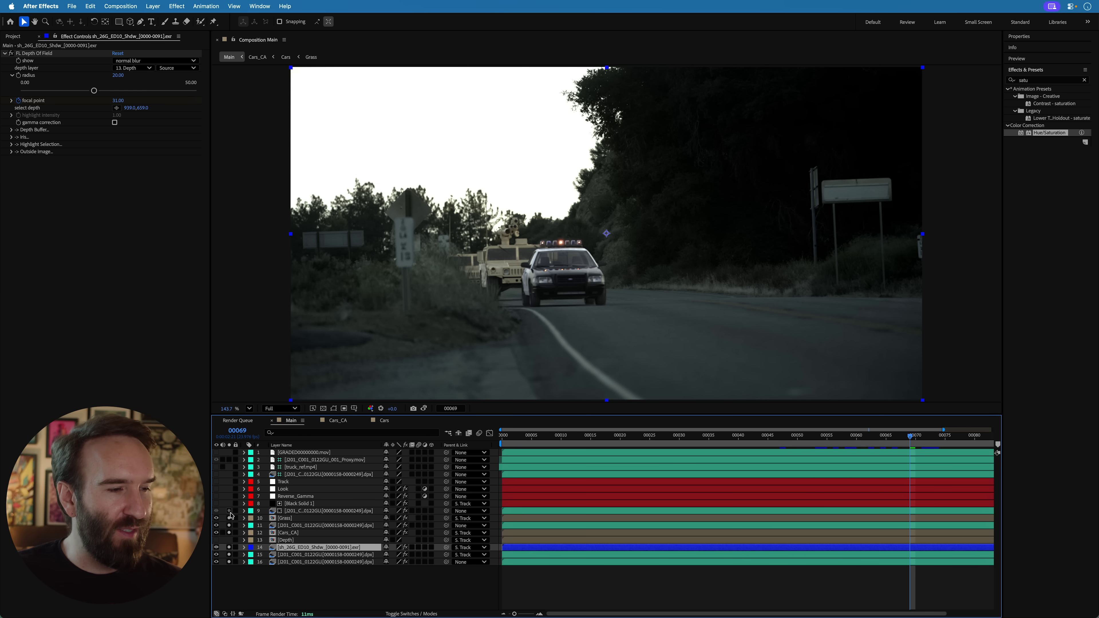
{"action": "left_click", "coordinate": [229, 511]}
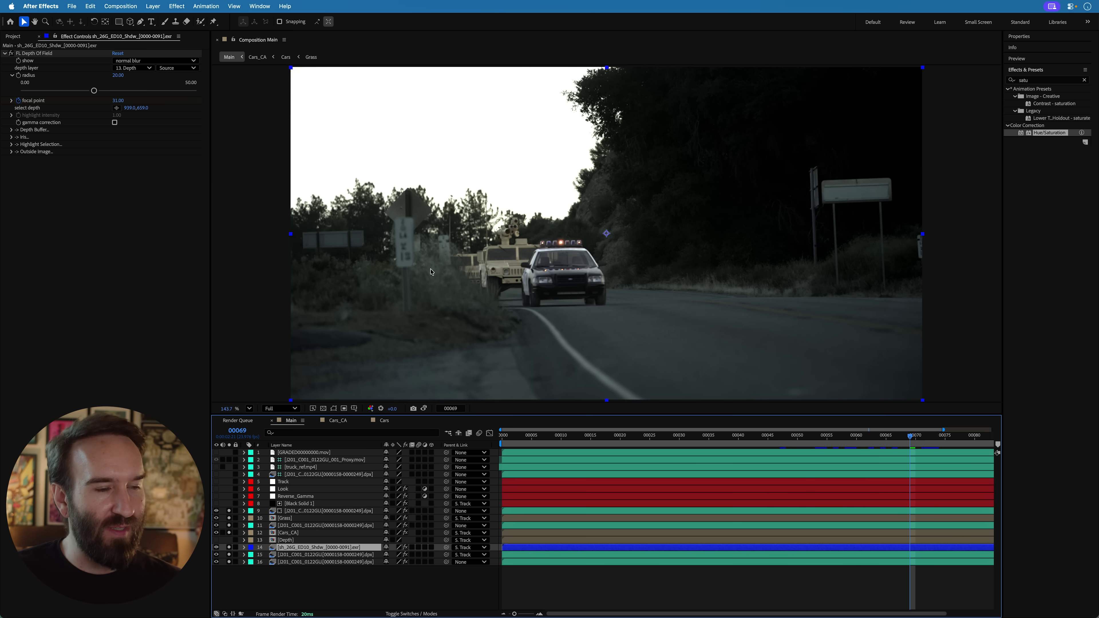
{"action": "left_click_drag", "start_coordinate": [818, 438], "coordinate": [963, 440]}
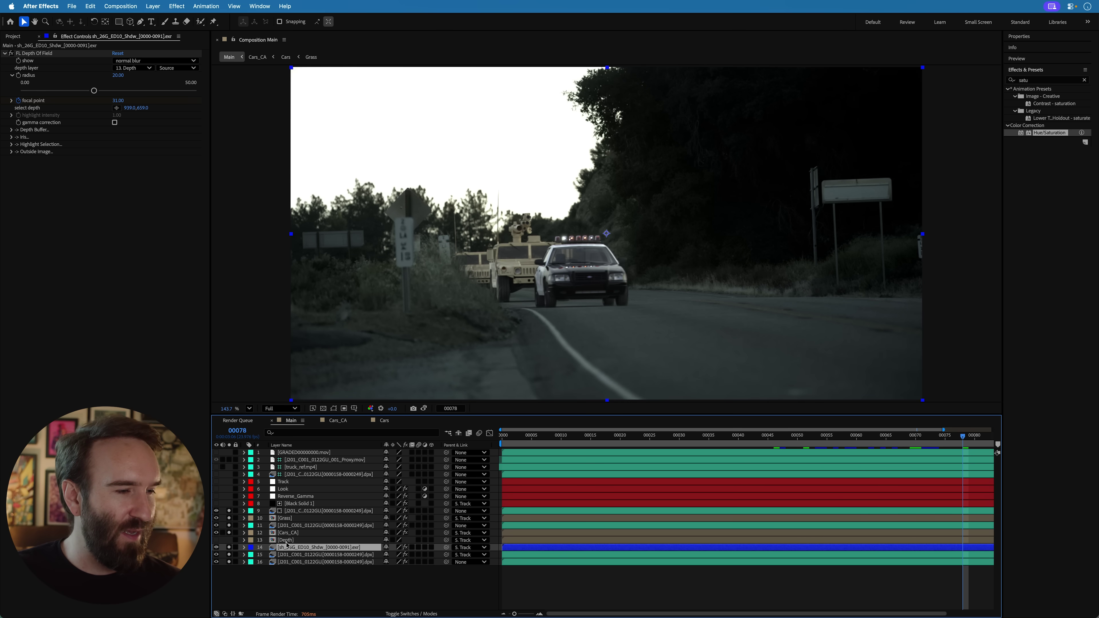
Enable the FL Depth Of Field, Noise and Hue/Saturation effects on the Cars_CA layer.
{"action": "left_click", "coordinate": [289, 533]}
{"action": "left_click", "coordinate": [12, 55]}
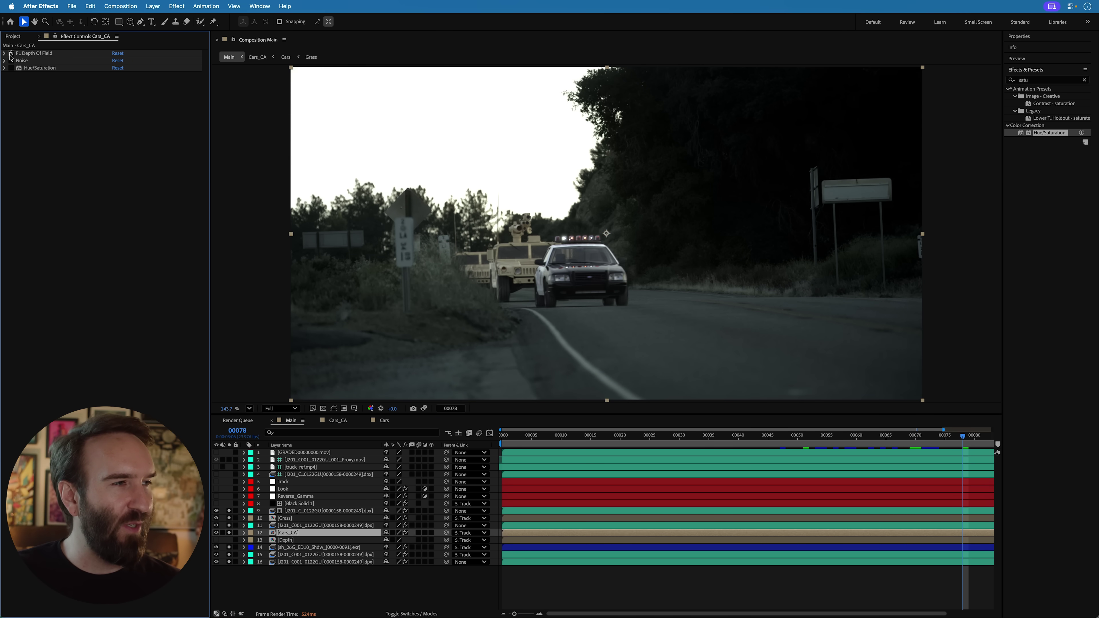
{"action": "left_click", "coordinate": [11, 60]}
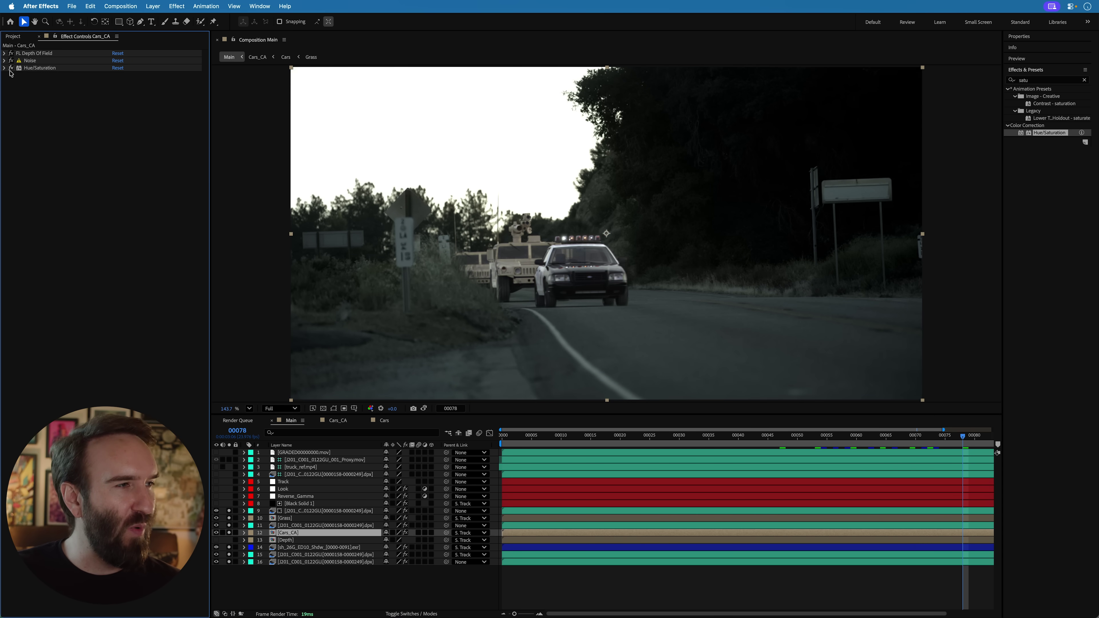
Magnify the vehicles to 400% and play the composition from frame 24 to review the car integration.
{"action": "key", "text": "period"}
{"action": "key", "text": "period"}
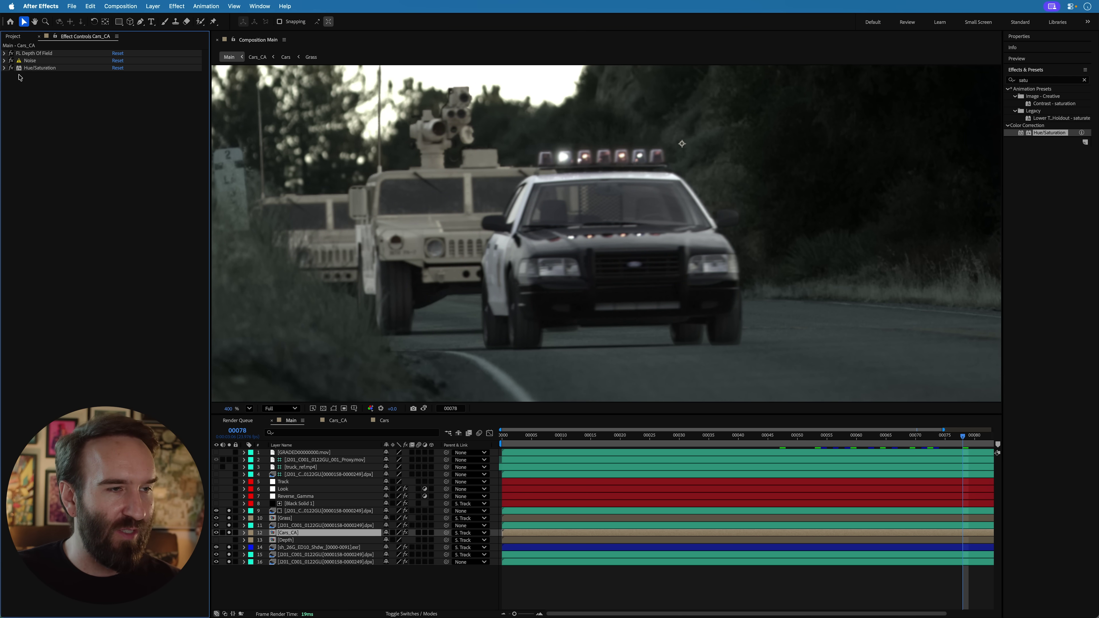
{"action": "left_click", "coordinate": [644, 437]}
{"action": "key", "text": "space"}
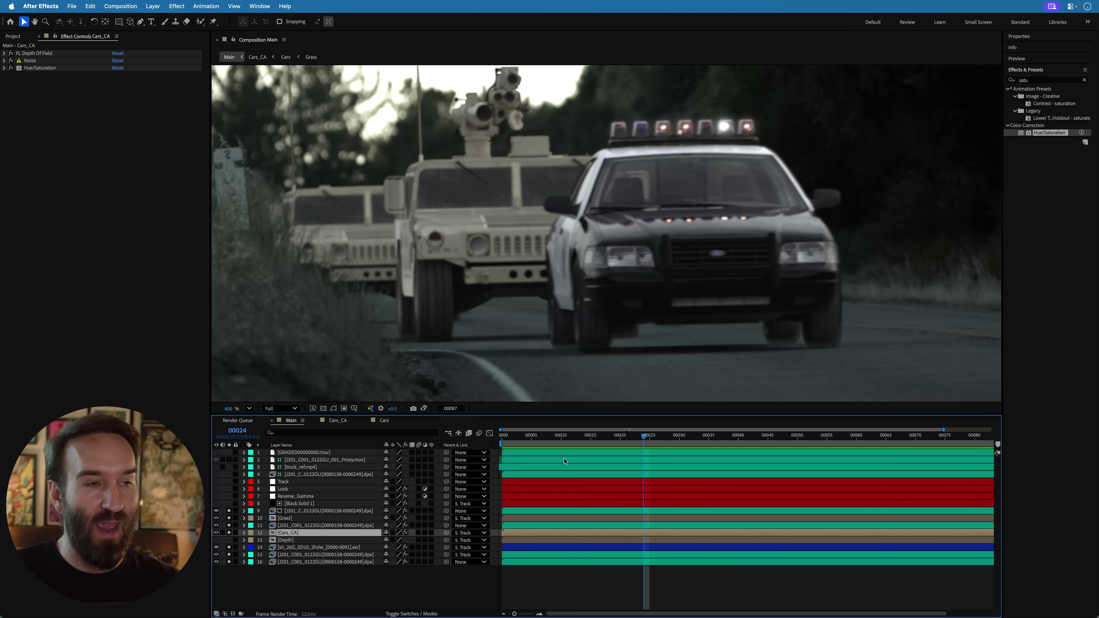
Solo the Reverse_Gamma and Look adjustment layers and play the composition to review the graded vehicles.
{"action": "left_click", "coordinate": [303, 497]}
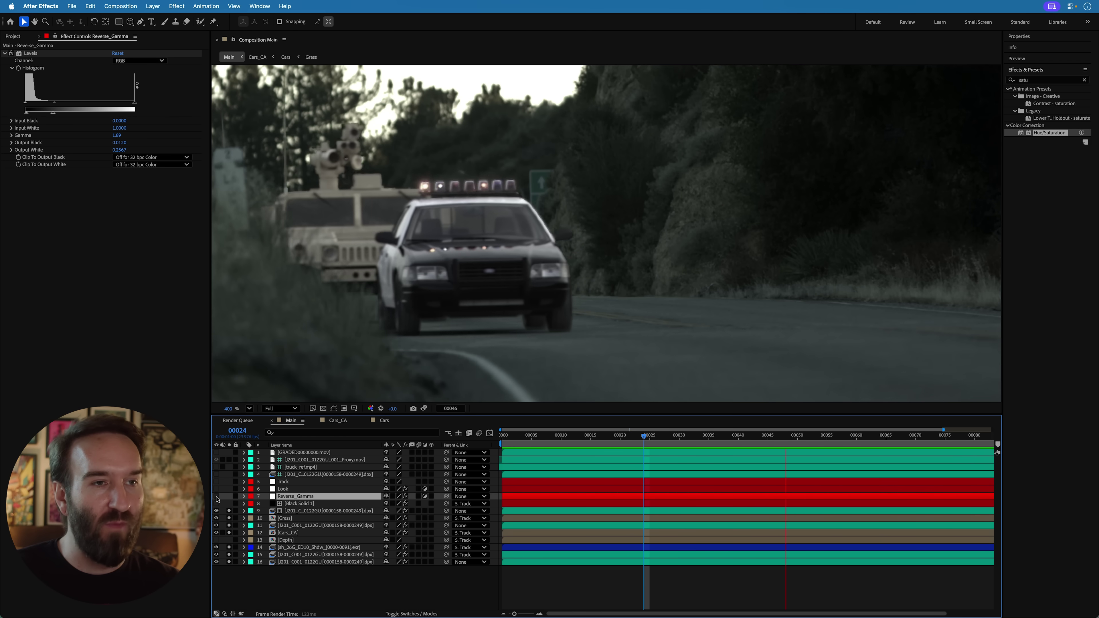
{"action": "left_click_drag", "start_coordinate": [216, 497], "coordinate": [216, 489]}
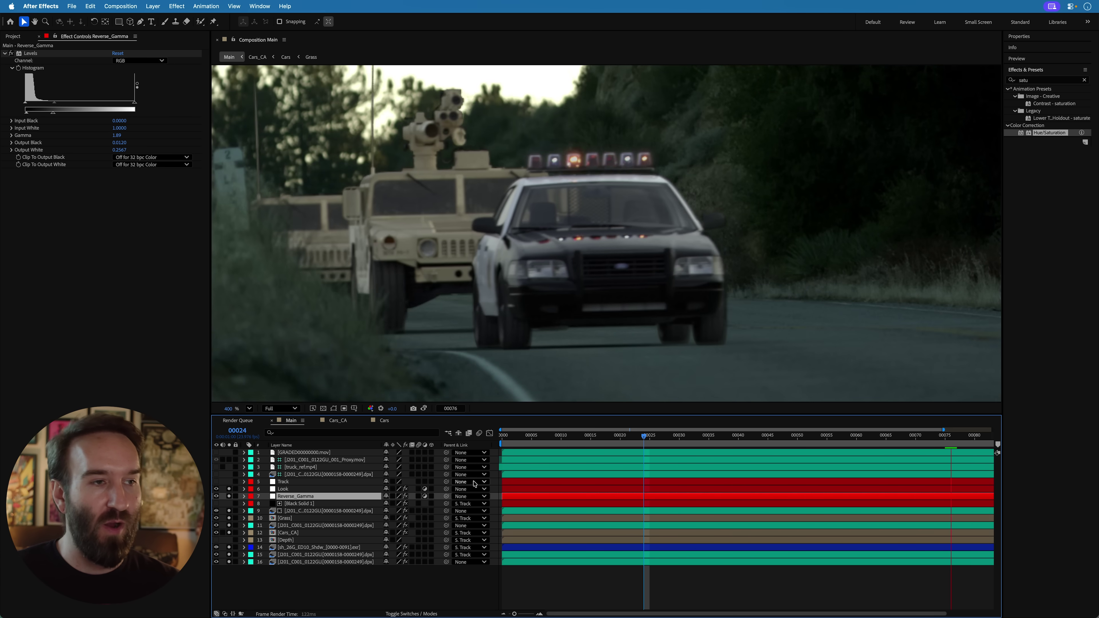
{"action": "key", "text": "space"}
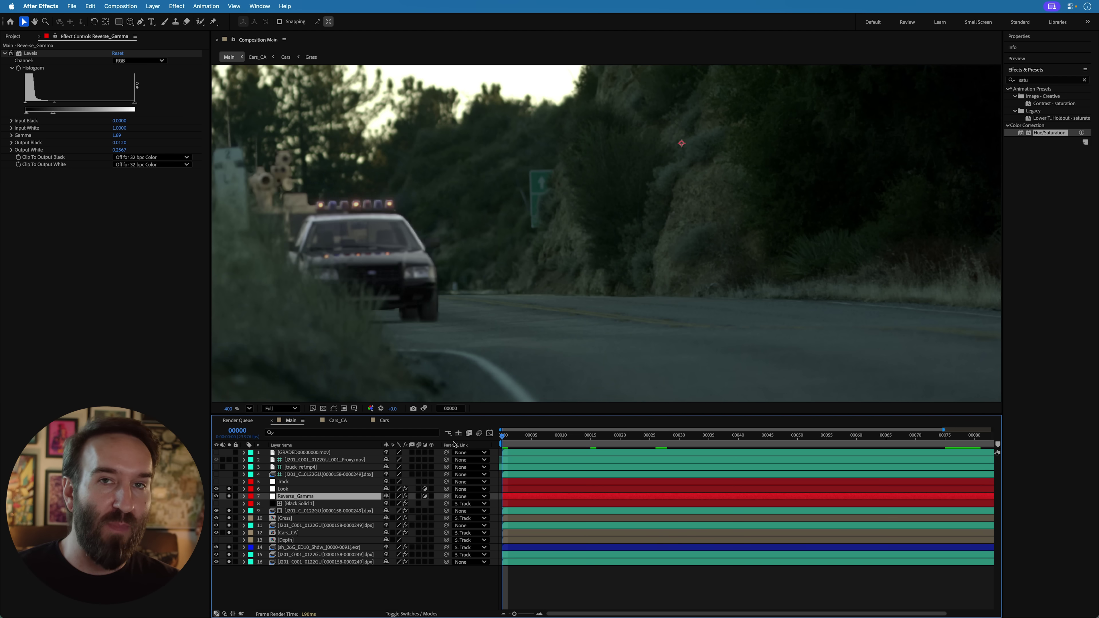
{"action": "key", "text": "space"}
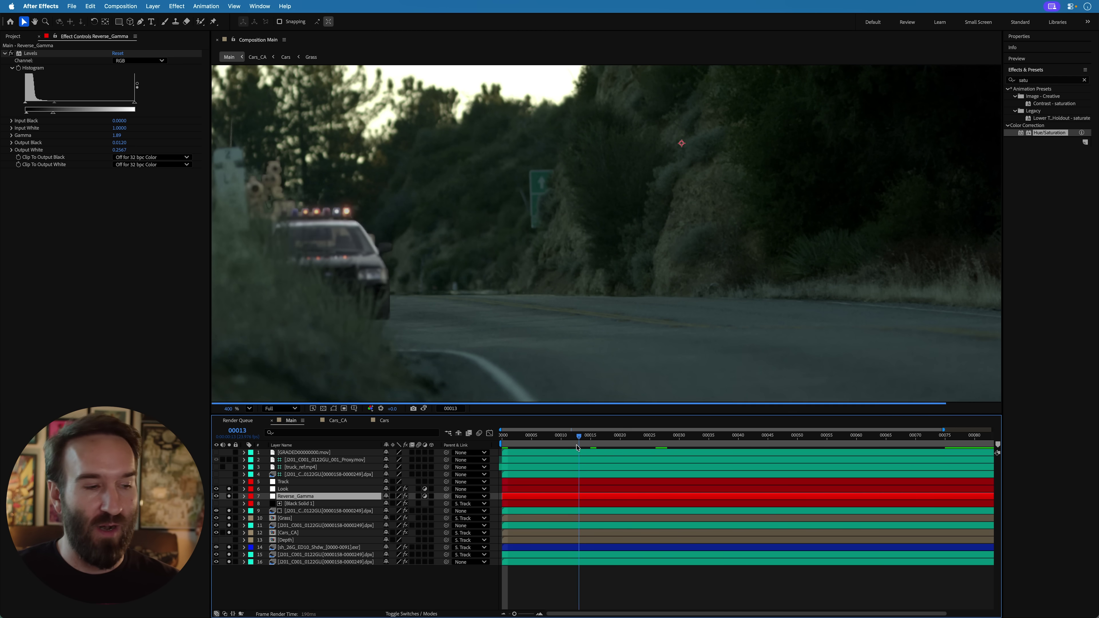
Scrub to frame 73 and compare the vehicle composite with the proxy MOV layer by toggling that layer's solo.
{"action": "left_click", "coordinate": [705, 453]}
{"action": "left_click_drag", "start_coordinate": [736, 445], "coordinate": [879, 437]}
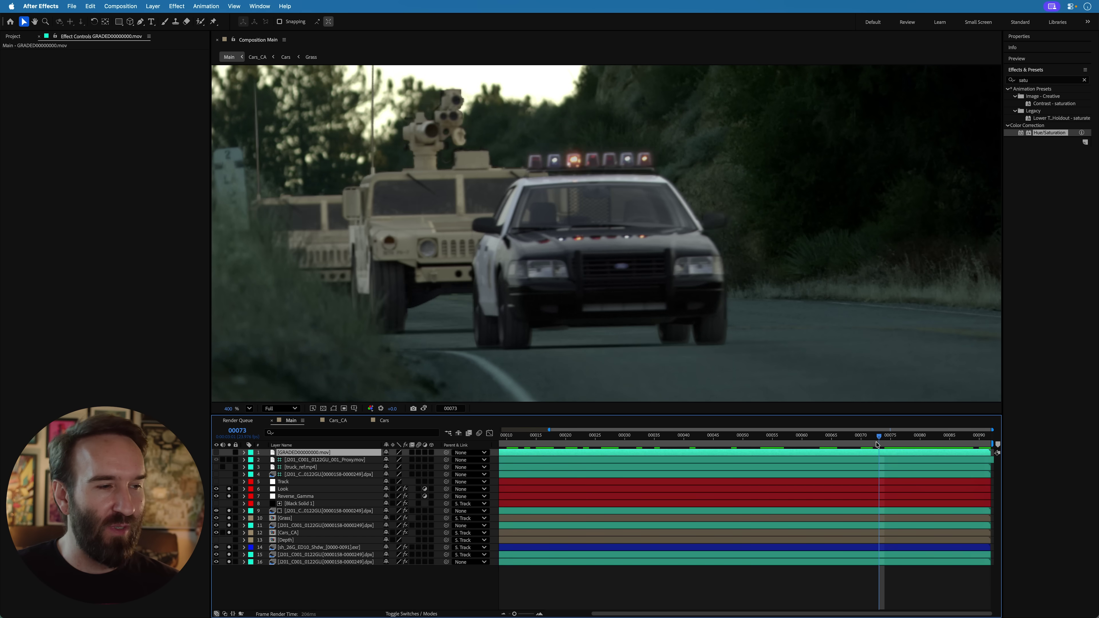
{"action": "left_click", "coordinate": [230, 461]}
{"action": "left_click", "coordinate": [230, 461]}
{"action": "left_click", "coordinate": [229, 462]}
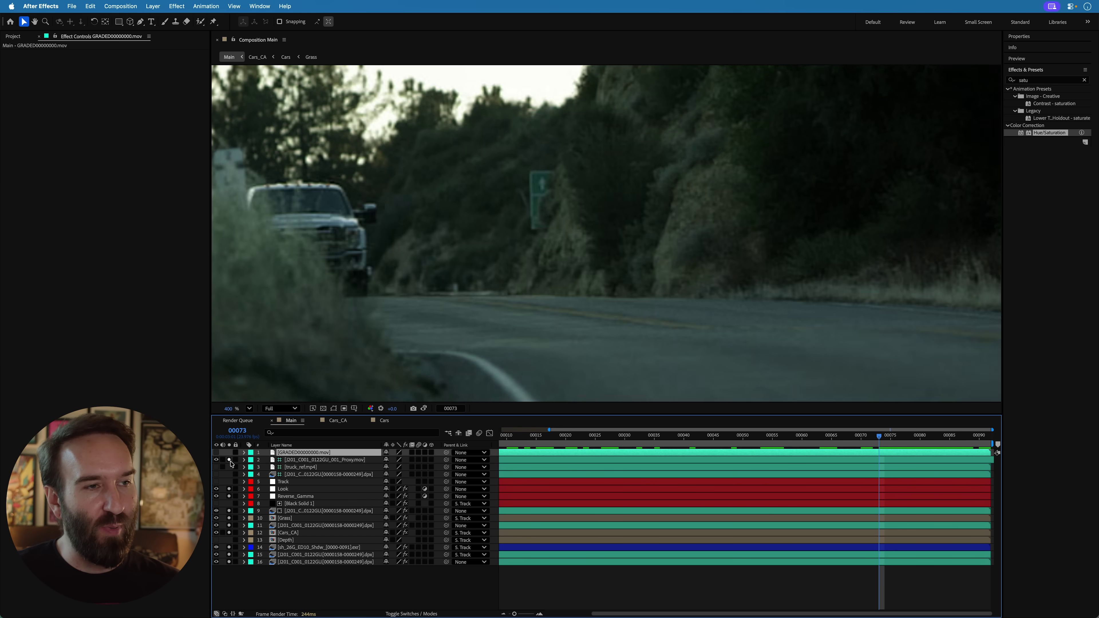
{"action": "left_click", "coordinate": [230, 462]}
{"action": "left_click", "coordinate": [230, 460]}
{"action": "left_click", "coordinate": [230, 461]}
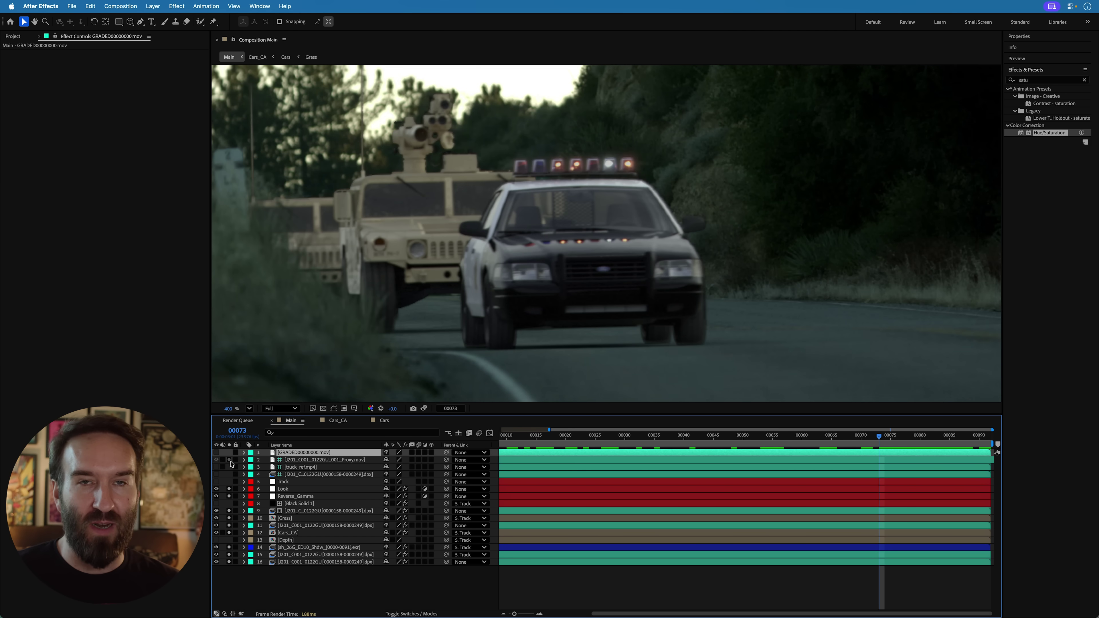
{"action": "left_click", "coordinate": [230, 461]}
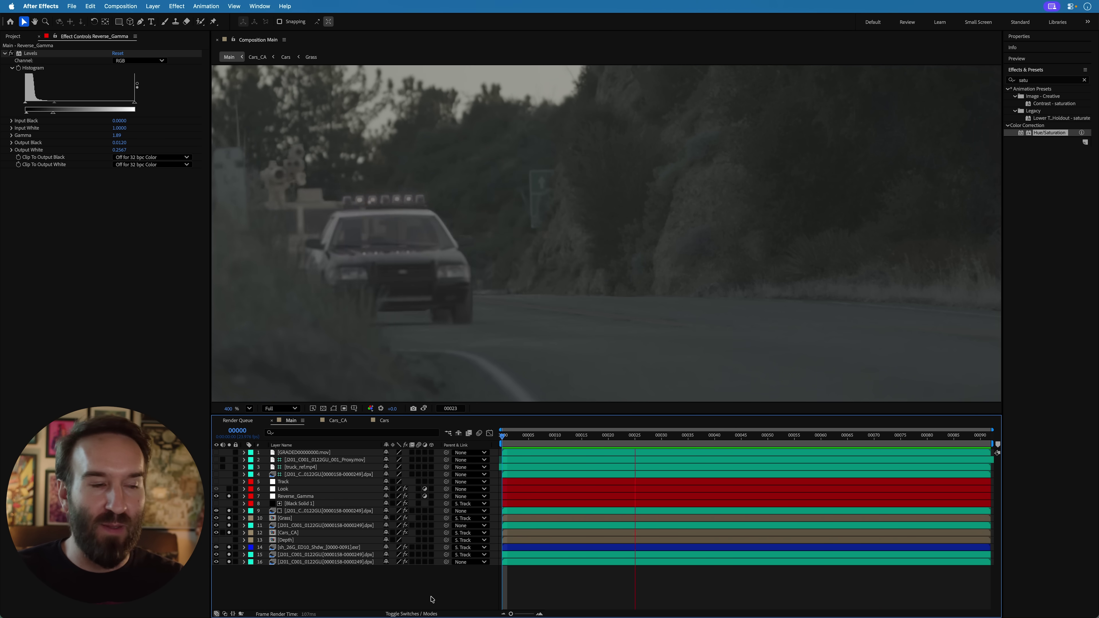
Remove all effects from the Reverse_Gamma layer, fit the frame in the viewer and solo the layer.
{"action": "key", "text": "super+shift+e"}
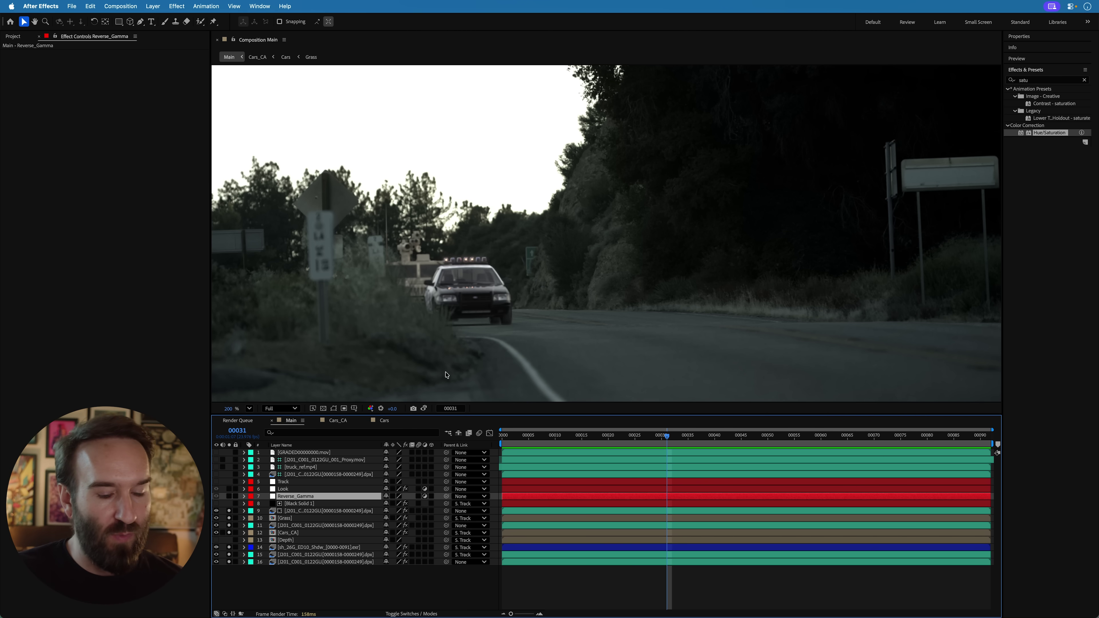
{"action": "key", "text": "shift+slash"}
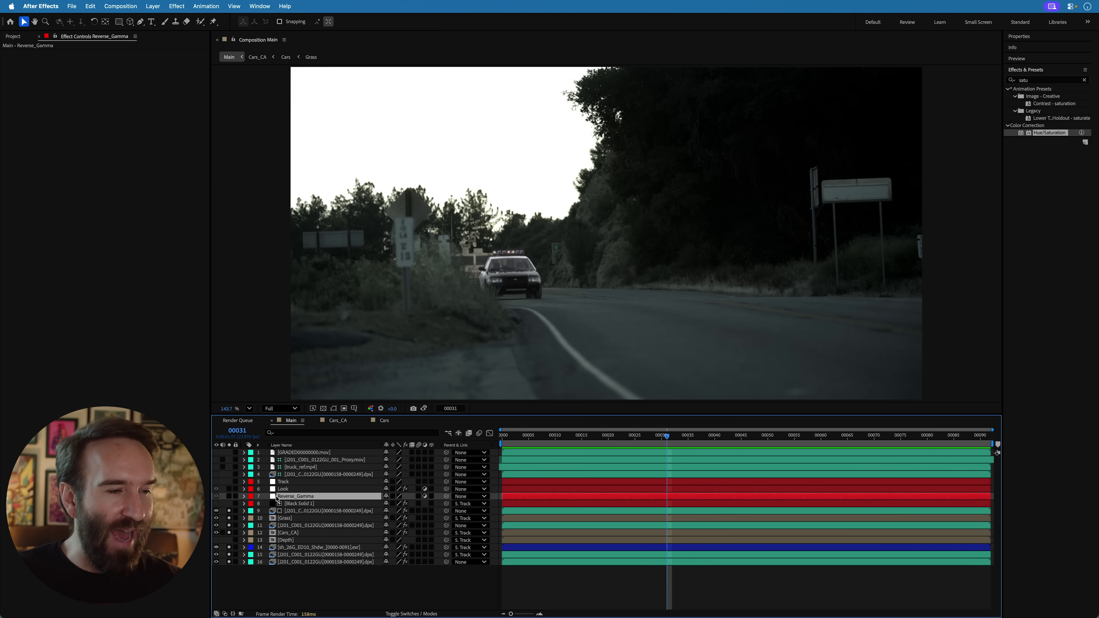
{"action": "left_click", "coordinate": [229, 496]}
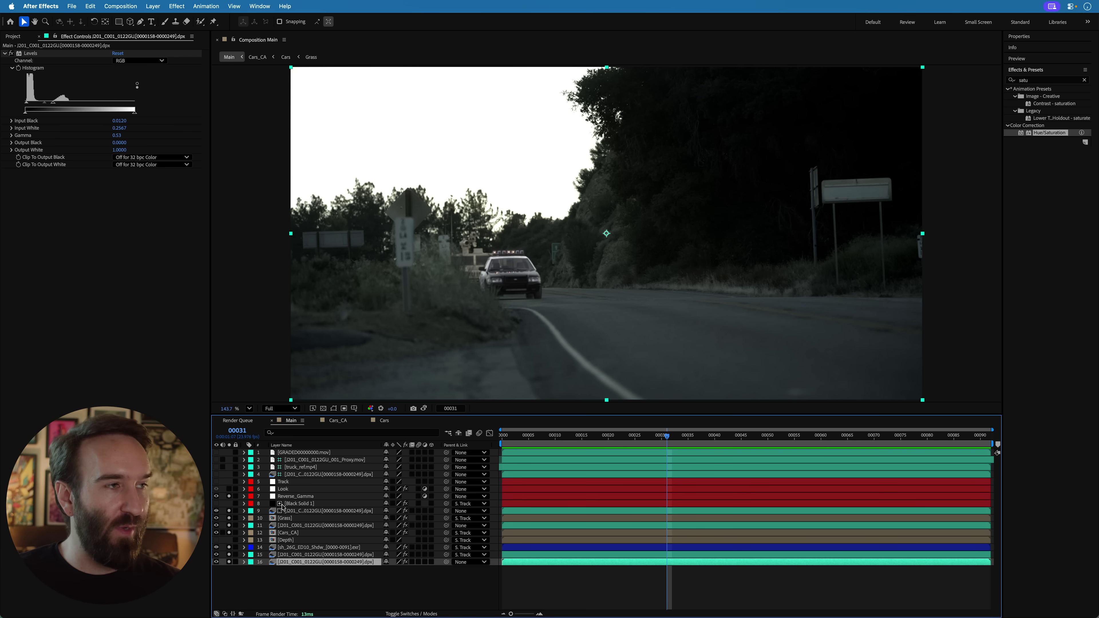
Copy the Levels effect from the bottom DPX plate onto the Reverse_Gamma layer.
{"action": "left_click", "coordinate": [35, 53]}
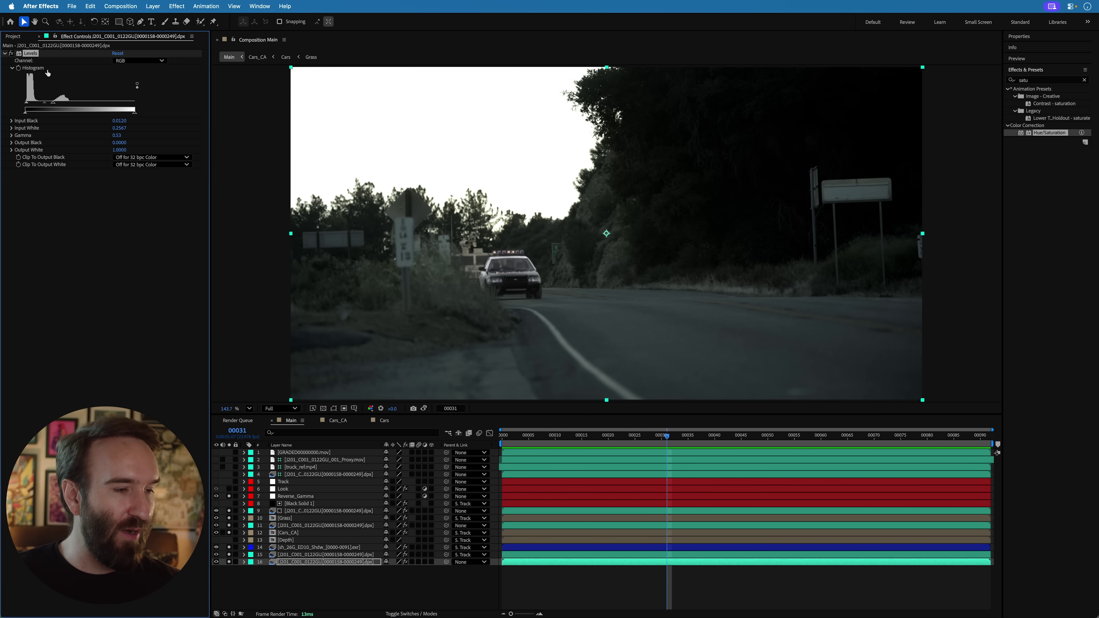
{"action": "left_click", "coordinate": [293, 497]}
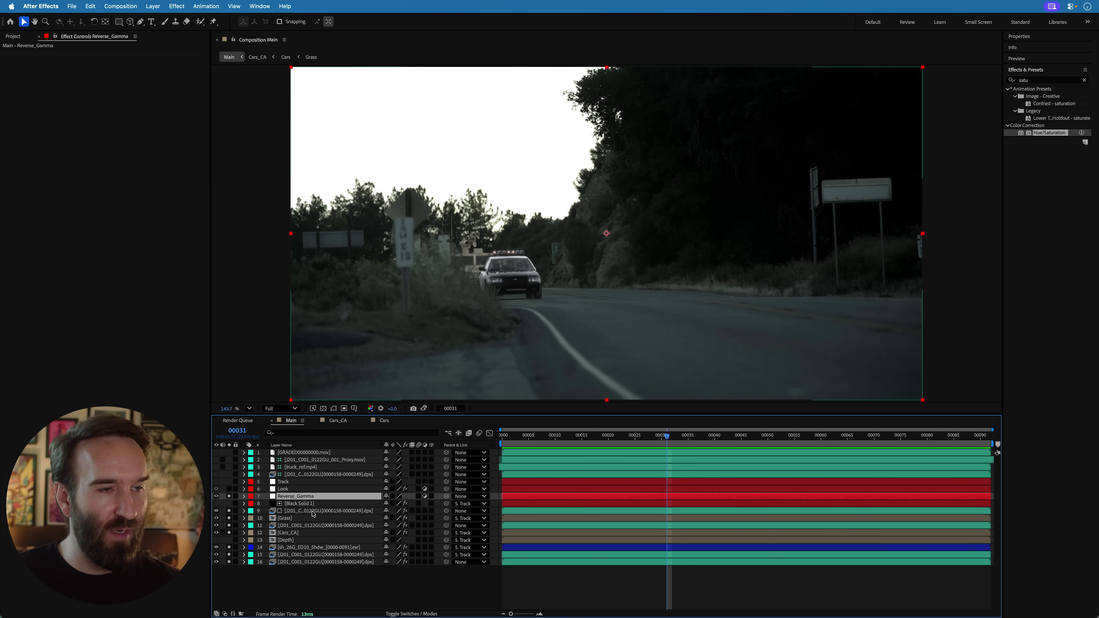
{"action": "key", "text": "ctrl+v"}
{"action": "scroll", "coordinate": [543, 278], "scroll_direction": "right", "scroll_amount": 2}
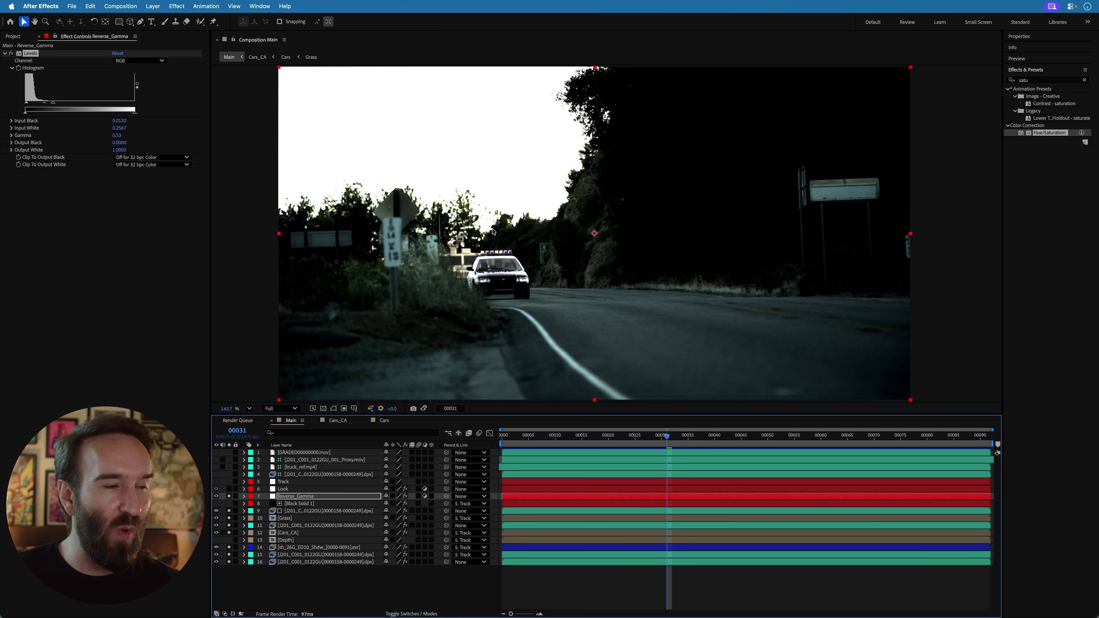
In Reverse_Gamma's Levels, move the black value to the output: Output Black 0.0120 and Input Black 0.
{"action": "left_click", "coordinate": [120, 122]}
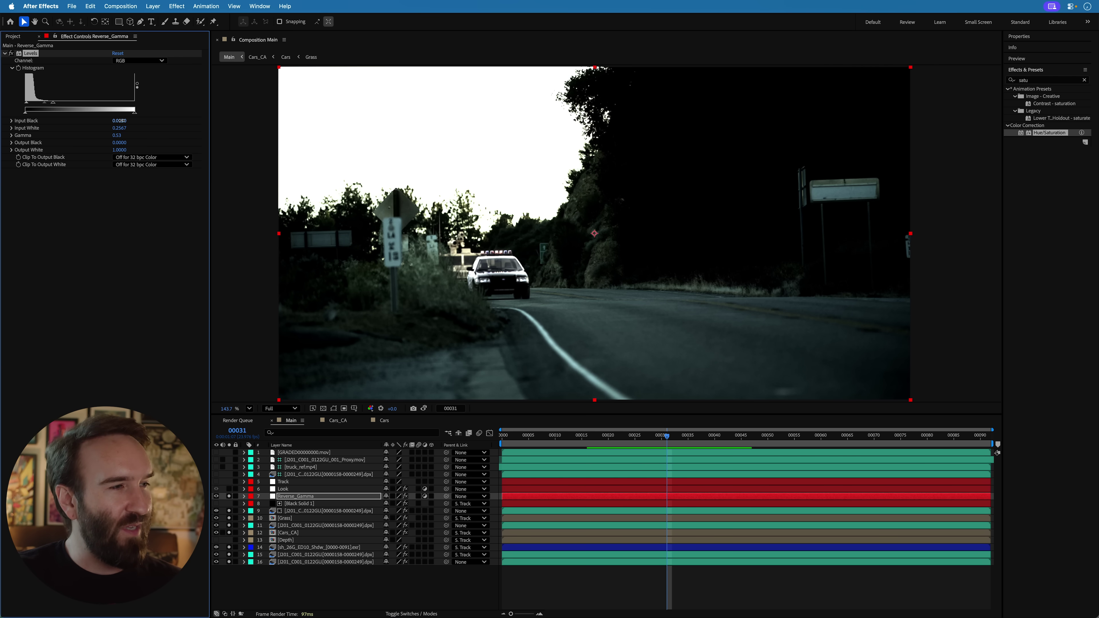
{"action": "left_click", "coordinate": [123, 143]}
{"action": "type", "text": "0.0120"}
{"action": "key", "text": "Return"}
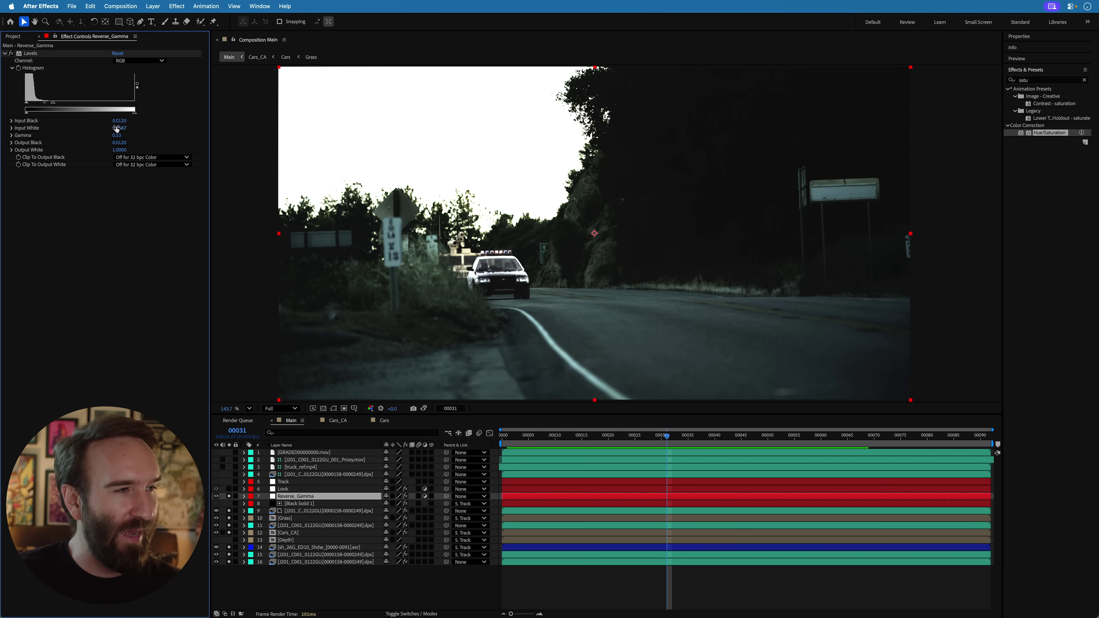
{"action": "left_click", "coordinate": [123, 121]}
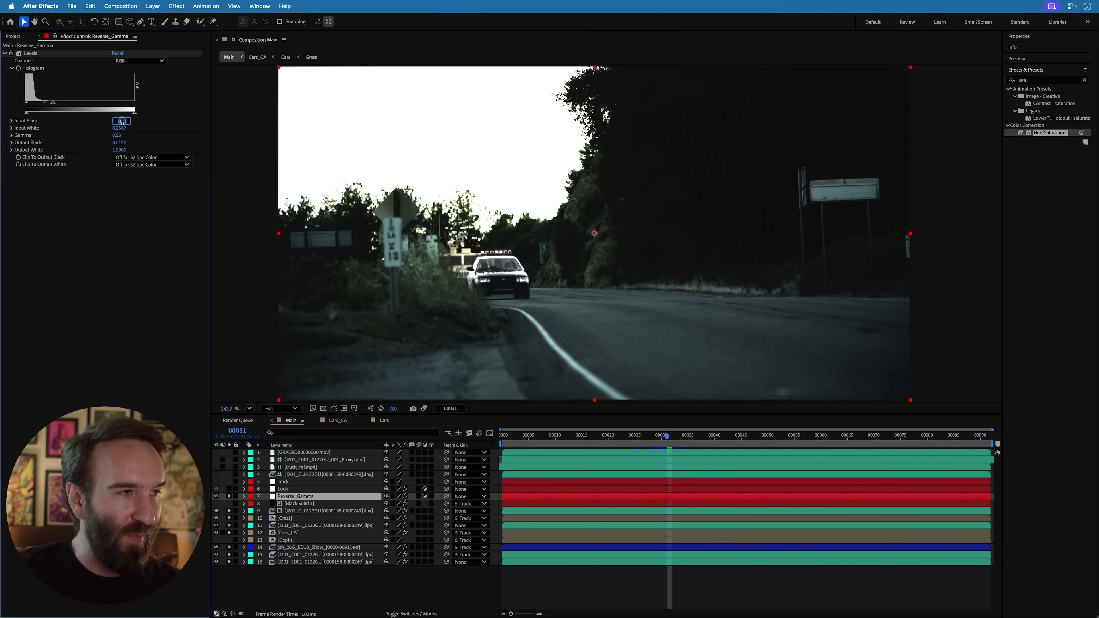
{"action": "key", "text": "Return"}
In Reverse_Gamma's Levels, move the white value to the output: Output White 0.2567 and Input White 1.
{"action": "left_click", "coordinate": [122, 128]}
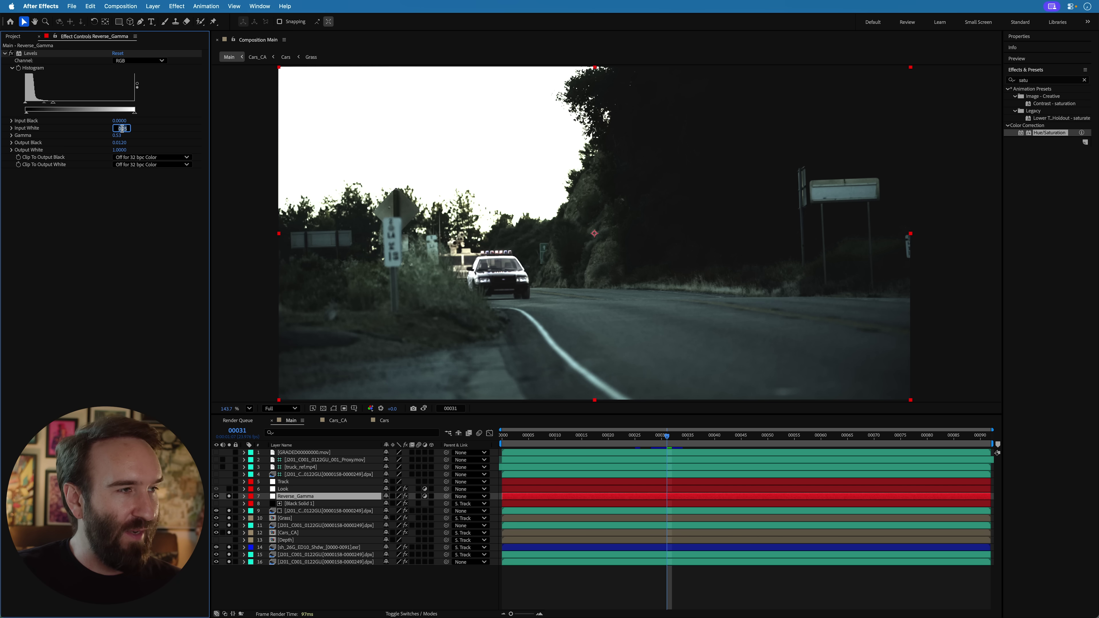
{"action": "left_click", "coordinate": [123, 150]}
{"action": "type", "text": "0.2567"}
{"action": "key", "text": "Return"}
{"action": "left_click", "coordinate": [119, 127]}
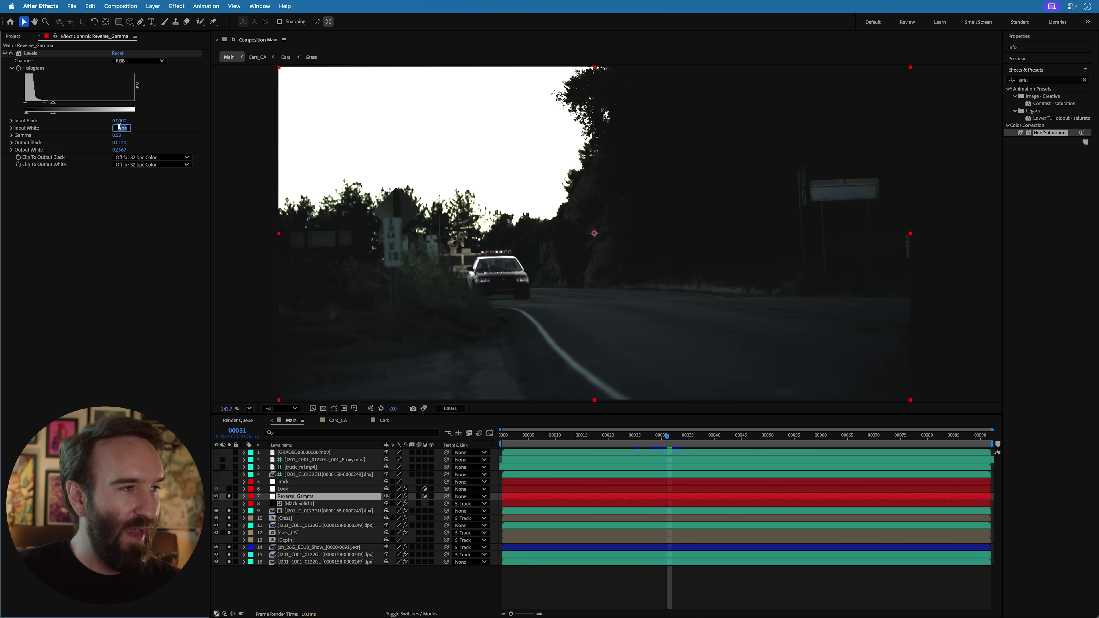
{"action": "type", "text": "1"}
{"action": "key", "text": "Return"}
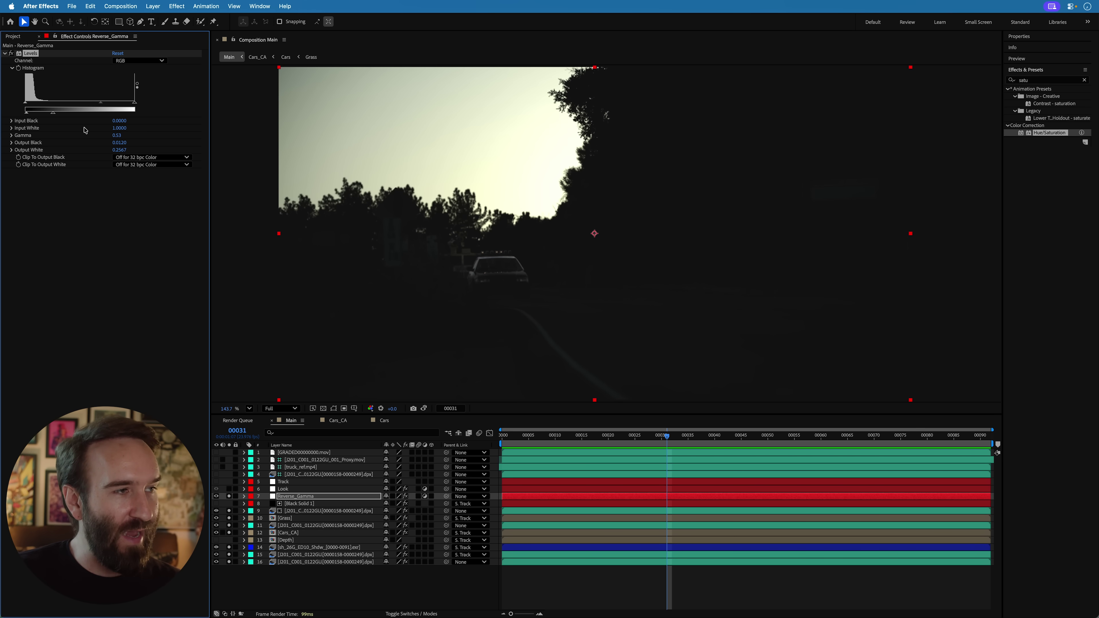
Invert Reverse_Gamma's Levels gamma to 1.88 and scrub the timeline to frame 28 to check the log image.
{"action": "left_click", "coordinate": [117, 135]}
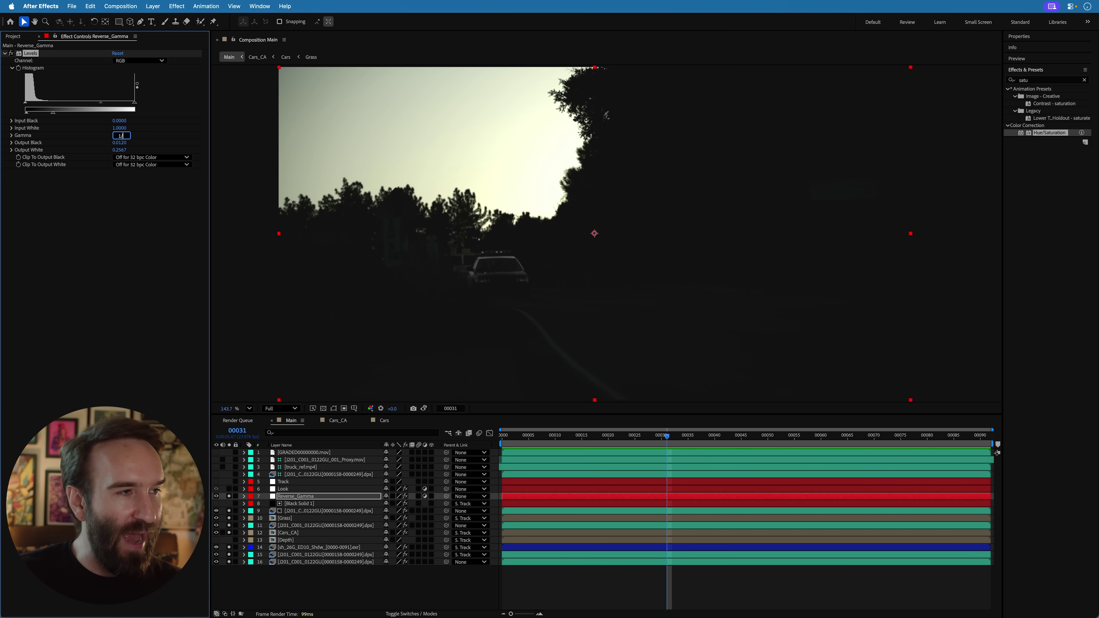
{"action": "key", "text": "Return"}
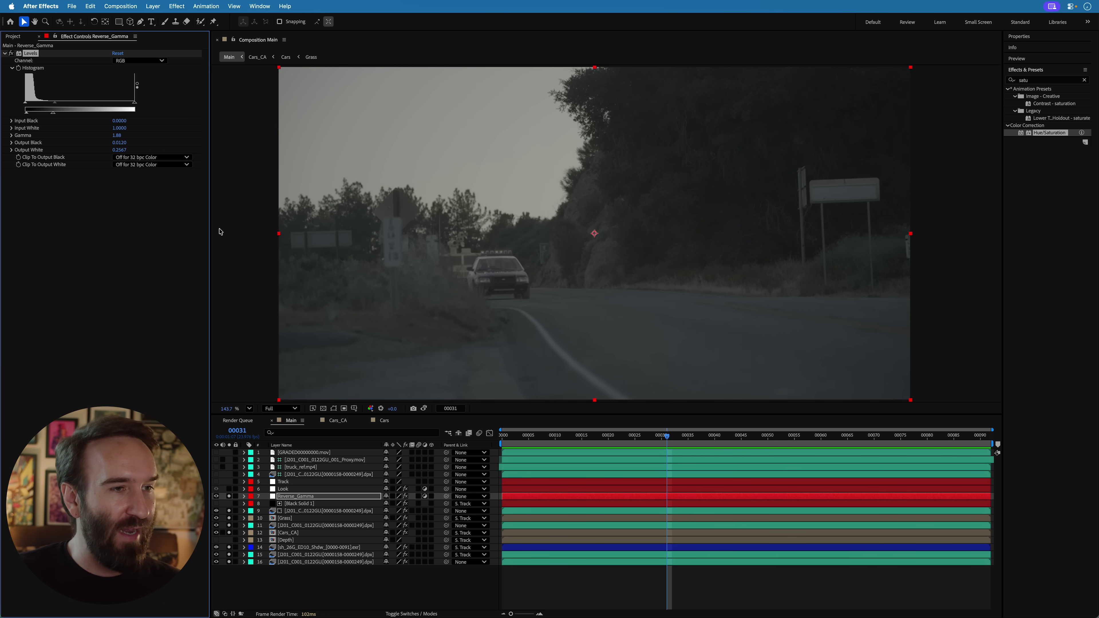
{"action": "left_click_drag", "start_coordinate": [712, 436], "coordinate": [649, 429]}
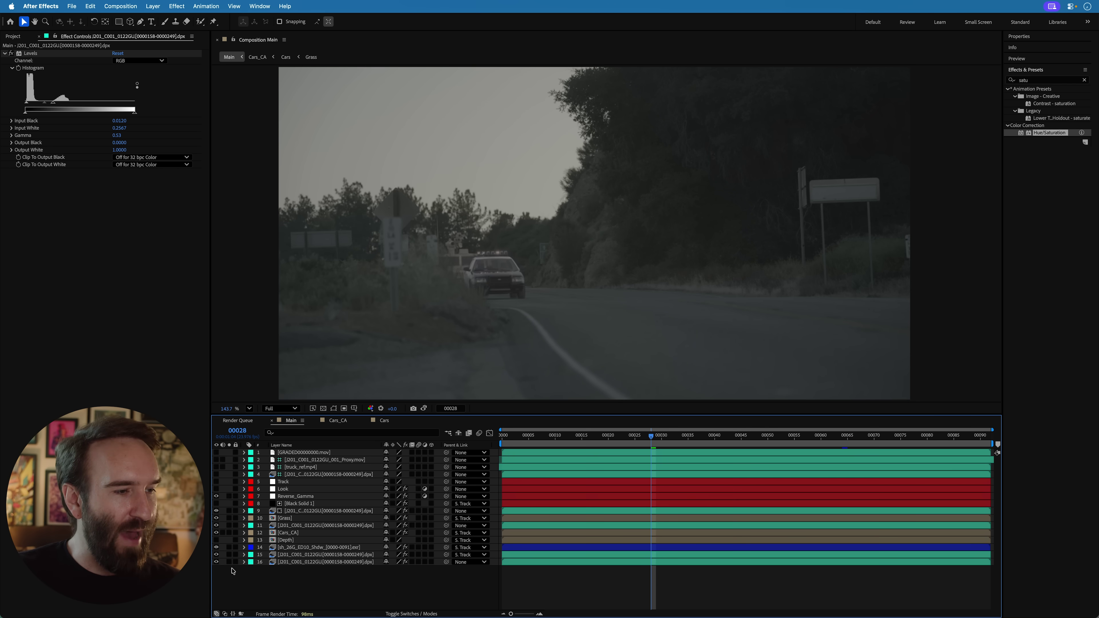
Solo the bottom DPX plate, bypass its Levels effect and play the untouched log footage for reference.
{"action": "left_click", "coordinate": [229, 562], "text": "alt"}
{"action": "left_click", "coordinate": [287, 562]}
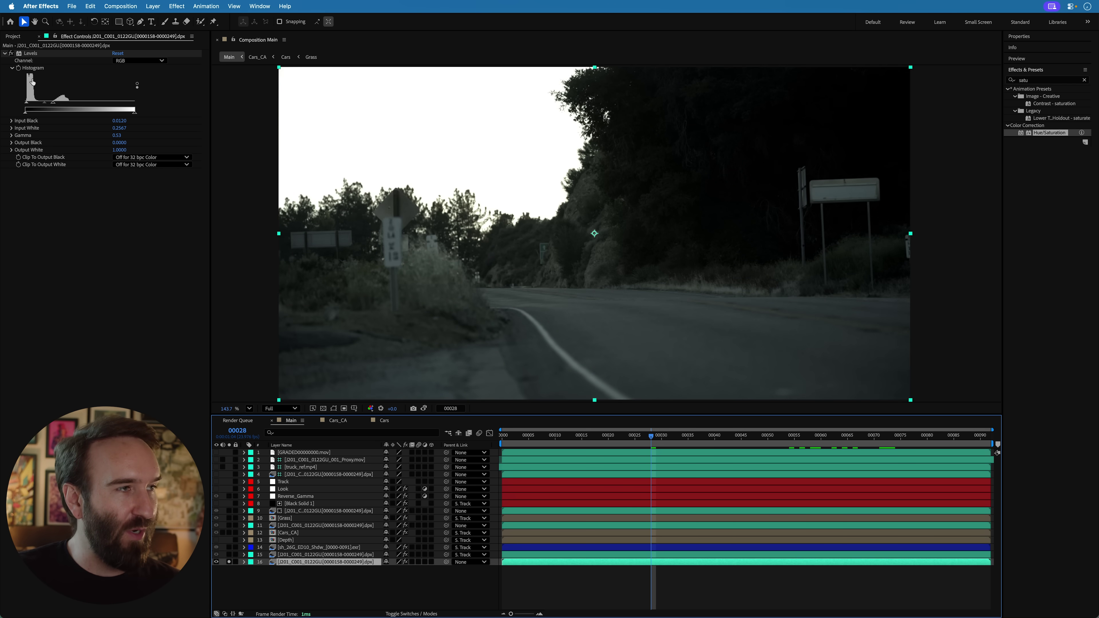
{"action": "left_click", "coordinate": [10, 54]}
{"action": "left_click", "coordinate": [424, 588]}
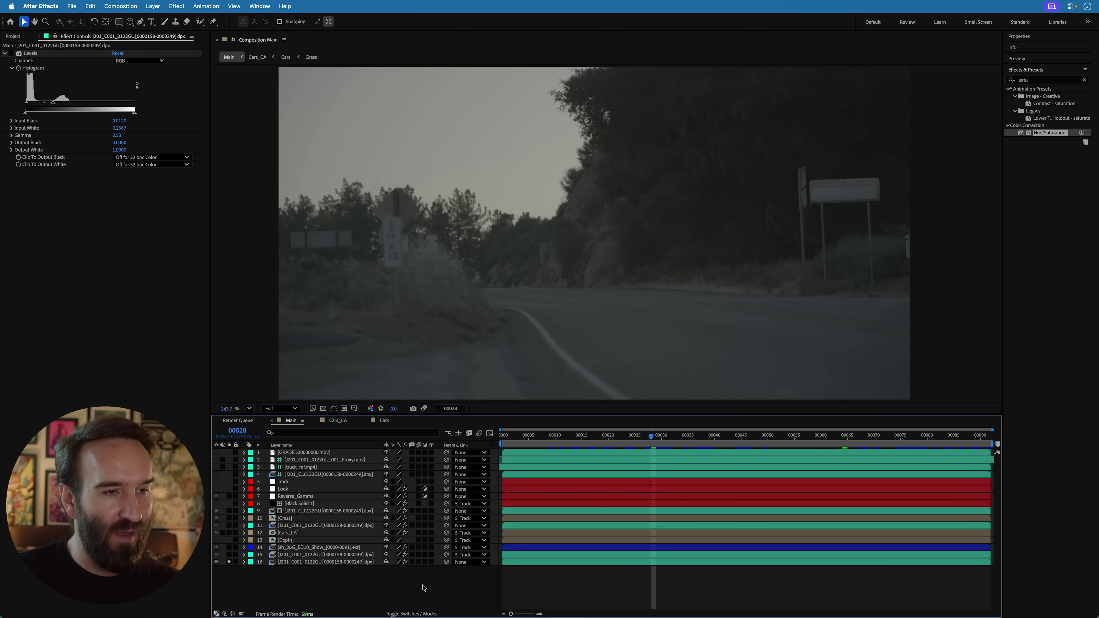
{"action": "key", "text": "space"}
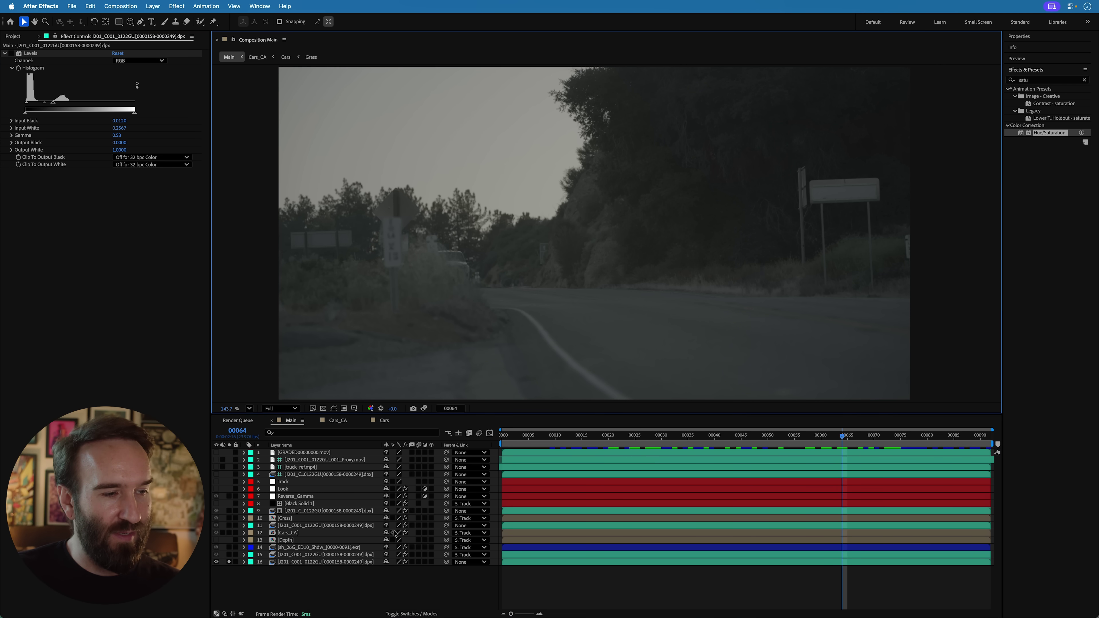
Solo the comp layers and Reverse_Gamma again, and re-enable Levels on the bottom DPX plate.
{"action": "left_click_drag", "start_coordinate": [229, 555], "coordinate": [233, 513]}
{"action": "left_click", "coordinate": [289, 562]}
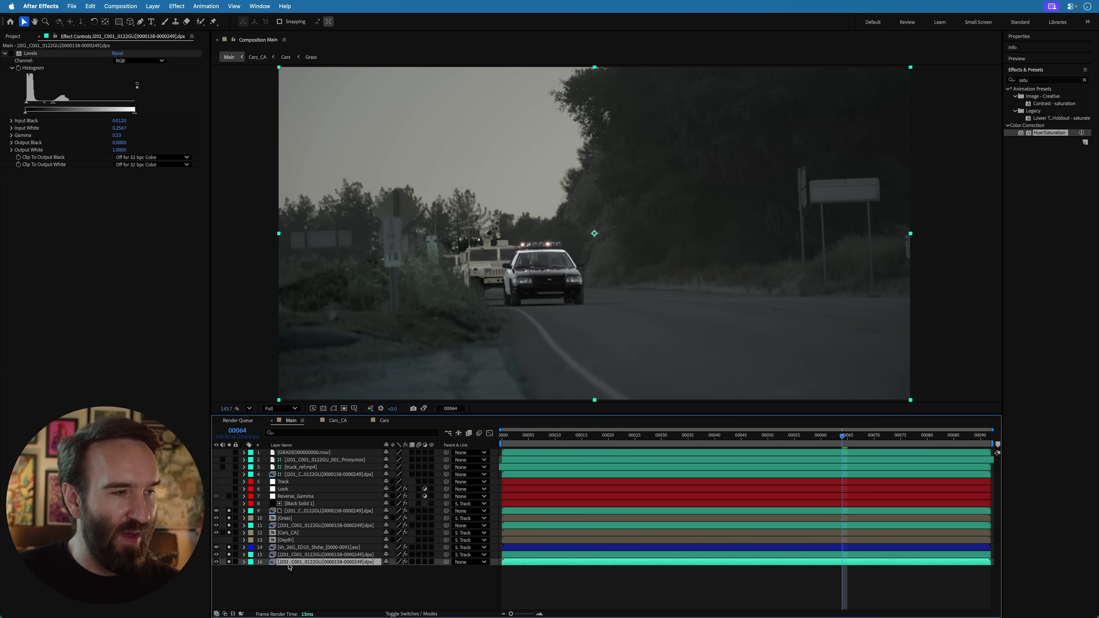
{"action": "left_click", "coordinate": [10, 53]}
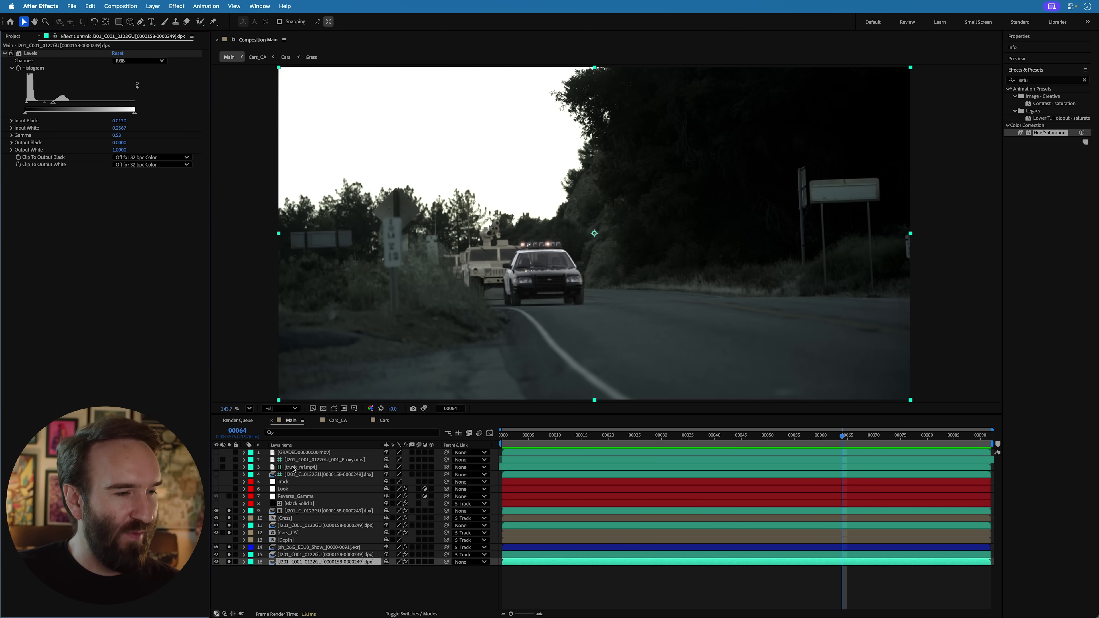
{"action": "left_click", "coordinate": [287, 497]}
{"action": "left_click", "coordinate": [229, 496]}
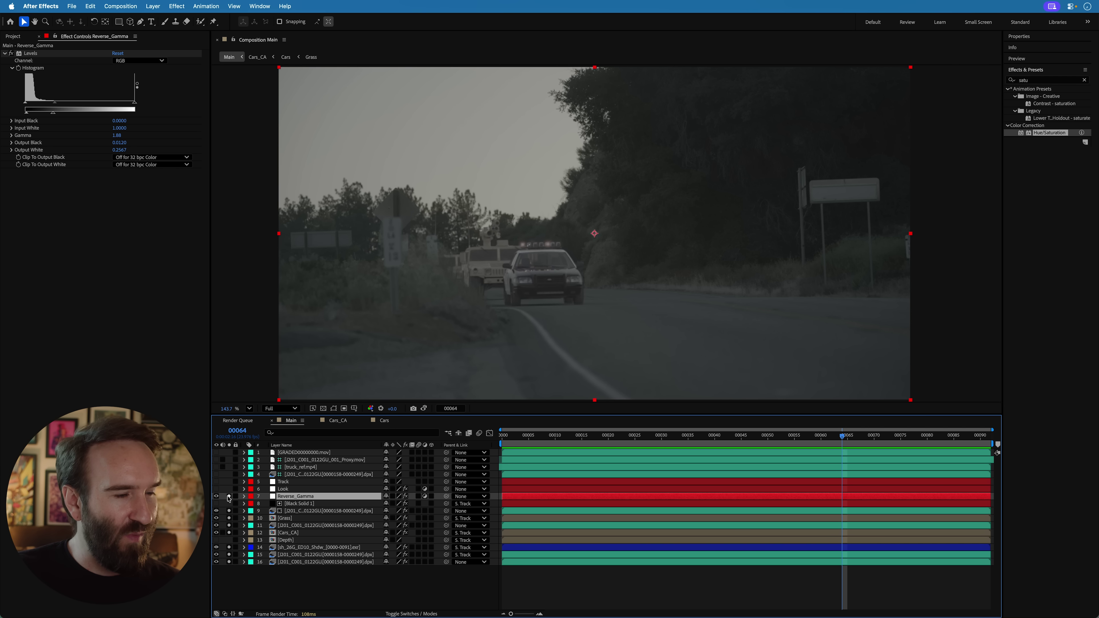
Compare the log composite at frame 64 with the stored snapshot of the original plate.
{"action": "left_click", "coordinate": [423, 591]}
{"action": "key", "text": "F5"}
{"action": "key", "text": "F5"}
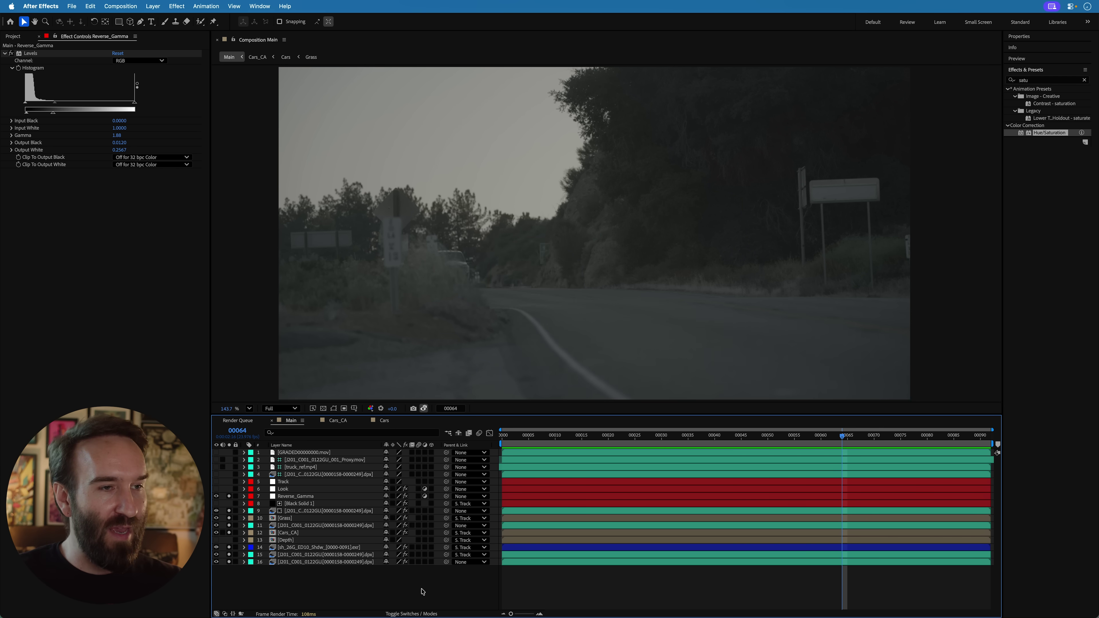
{"action": "key", "text": "F5"}
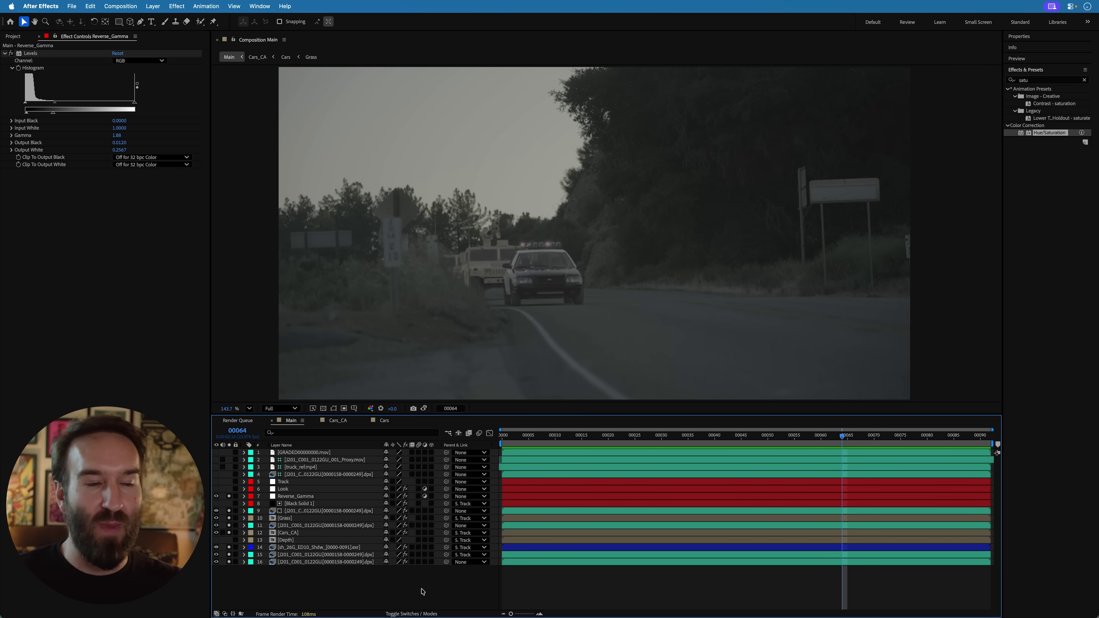
{"action": "key", "text": "F5"}
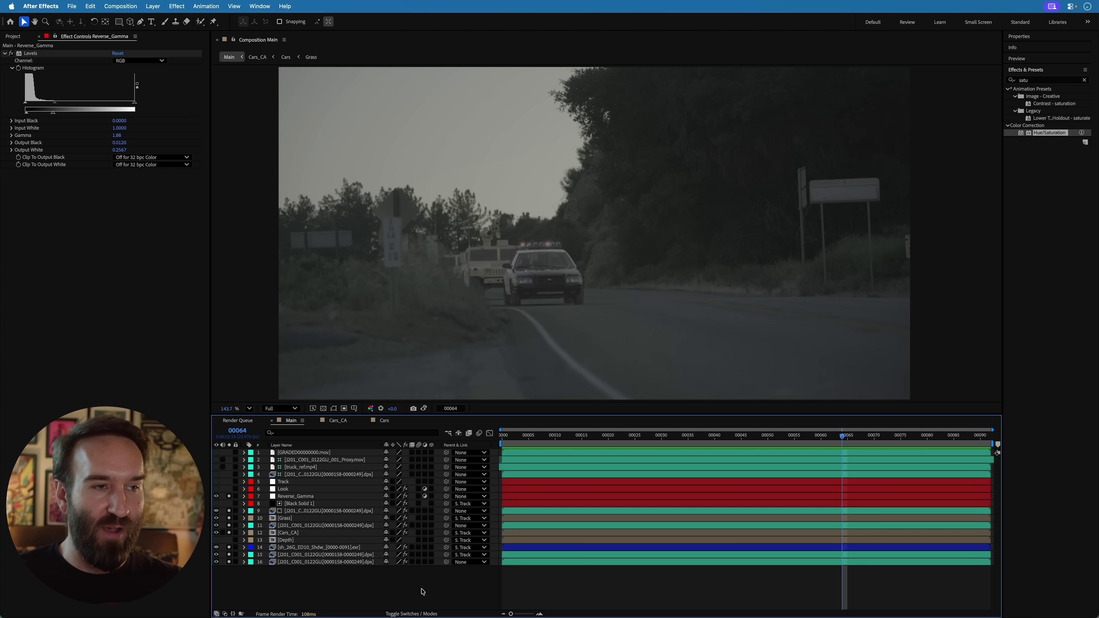
Step back to frame 61 and turn the Look adjustment layer on over the log composite.
{"action": "key", "text": "Page_Up"}
{"action": "key", "text": "Page_Up"}
{"action": "key", "text": "Page_Up"}
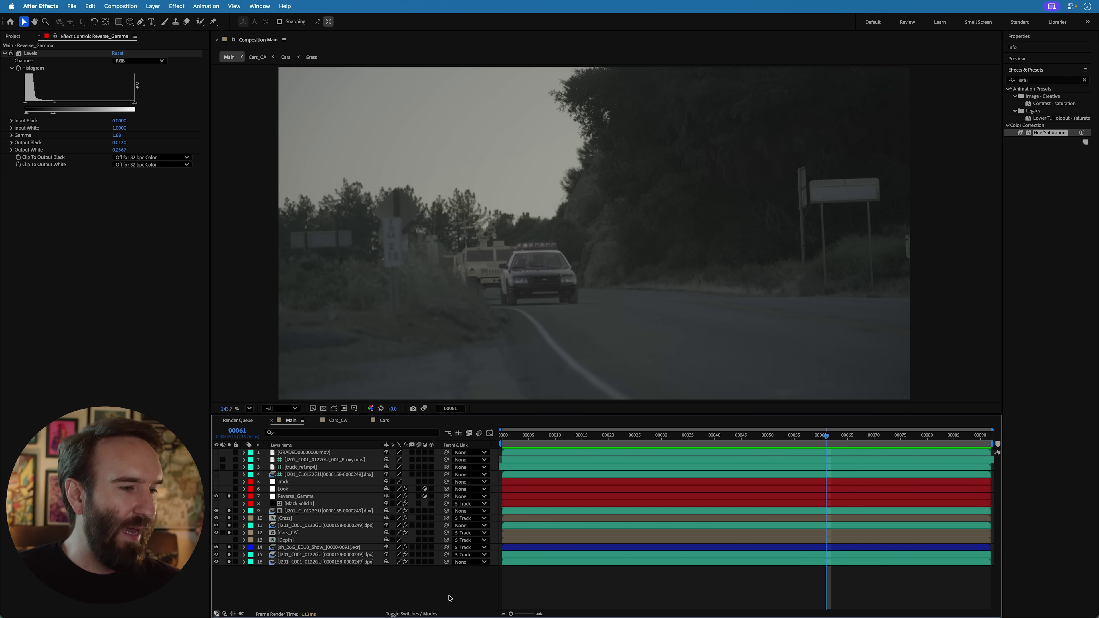
{"action": "left_click", "coordinate": [288, 490]}
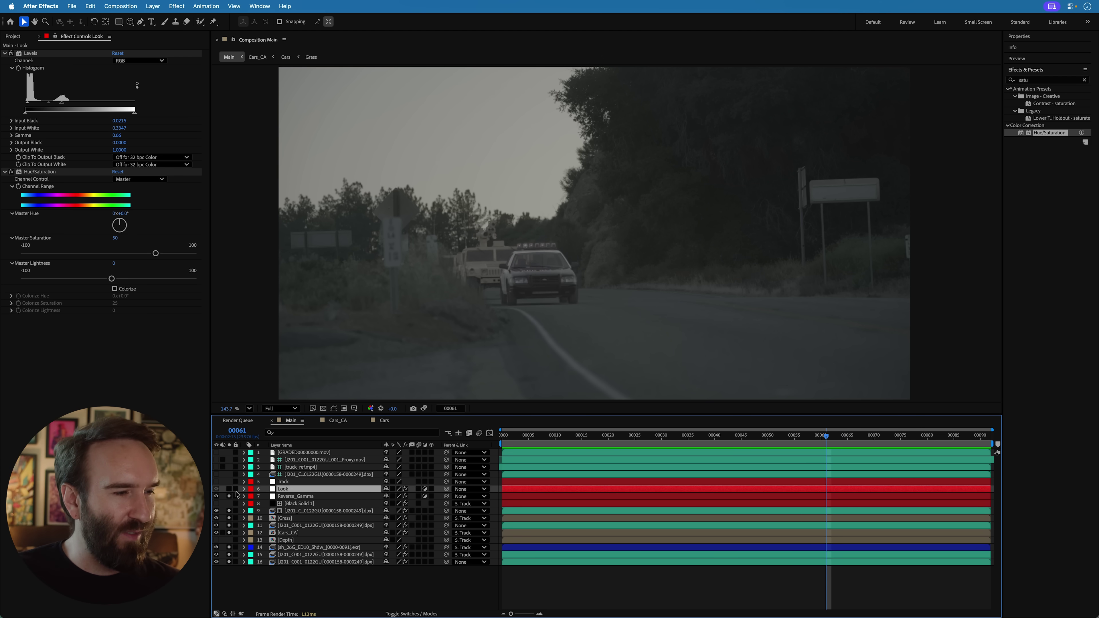
{"action": "left_click", "coordinate": [215, 489]}
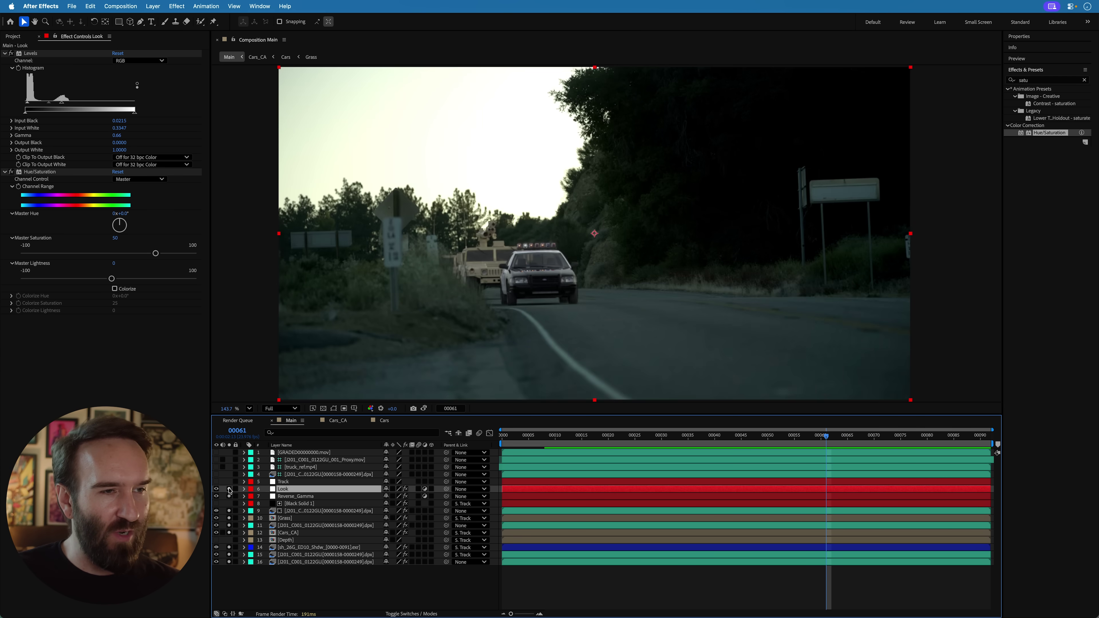
Turn off the Look adjustment layer and preview the log composite from frame 61.
{"action": "left_click", "coordinate": [216, 497]}
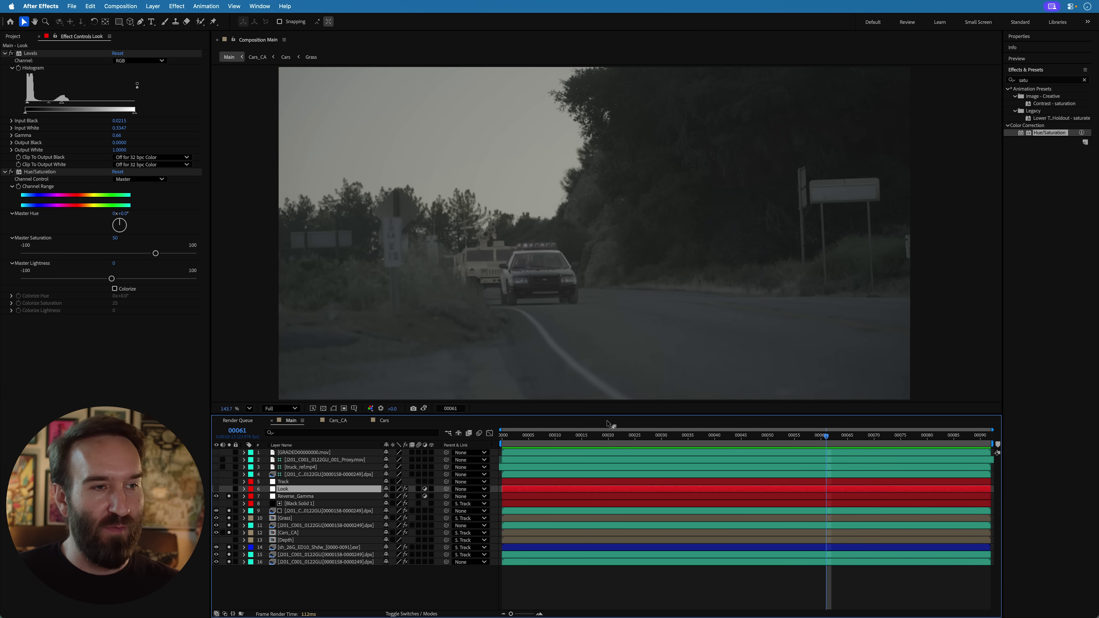
{"action": "key", "text": "space"}
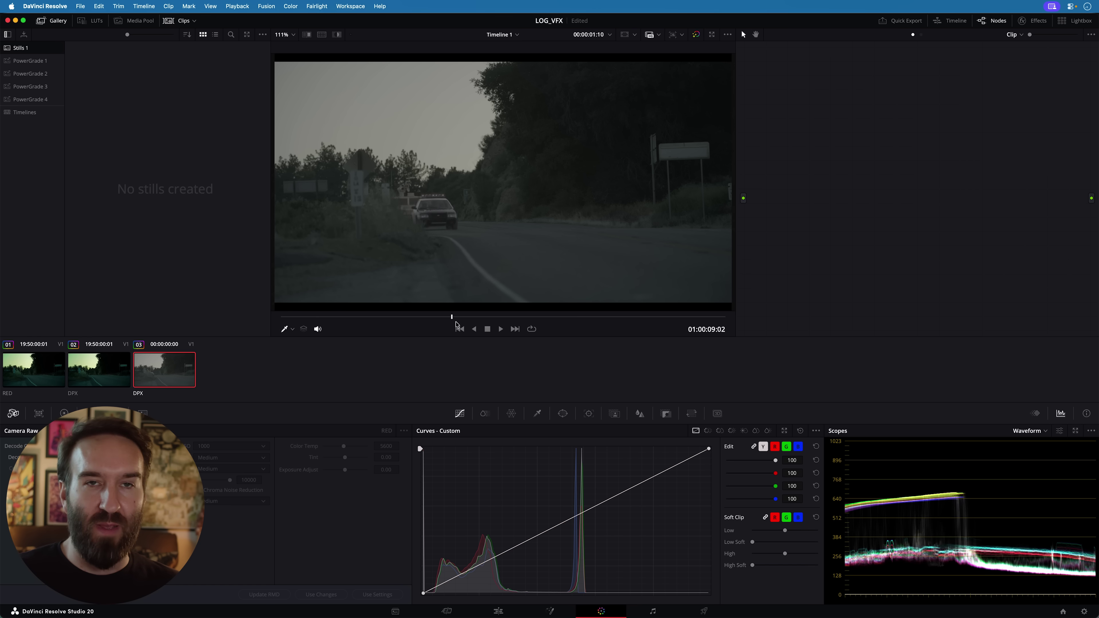
Switch to DaVinci Resolve and review the log composite in clip 03 against the graded plate in clip 02.
{"action": "left_click_drag", "start_coordinate": [456, 324], "coordinate": [691, 327]}
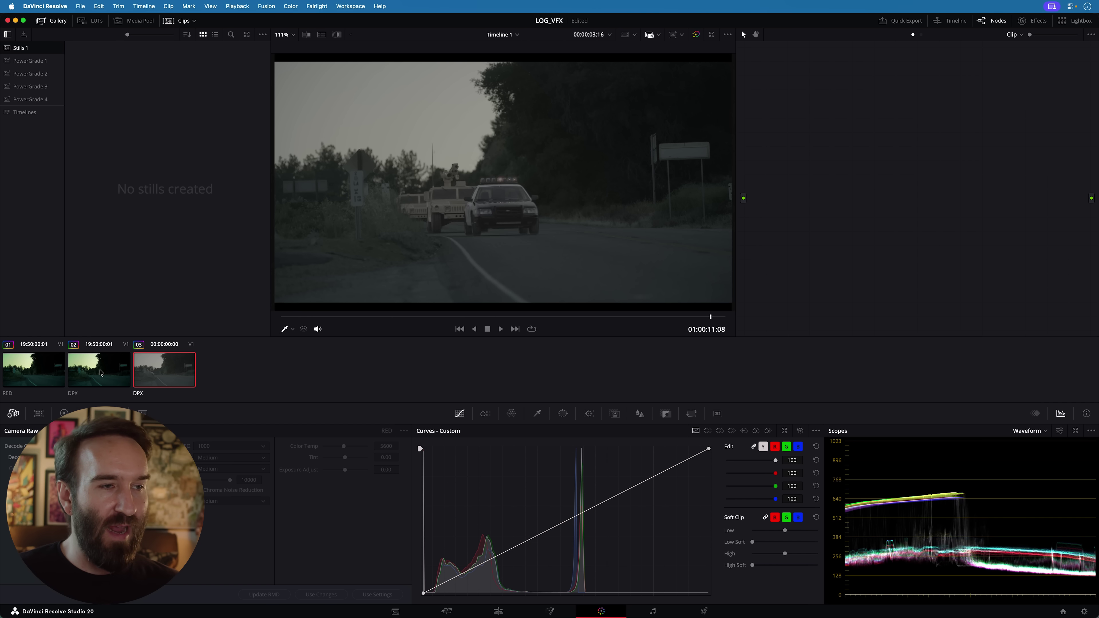
{"action": "left_click", "coordinate": [100, 373]}
{"action": "left_click_drag", "start_coordinate": [441, 318], "coordinate": [606, 325]}
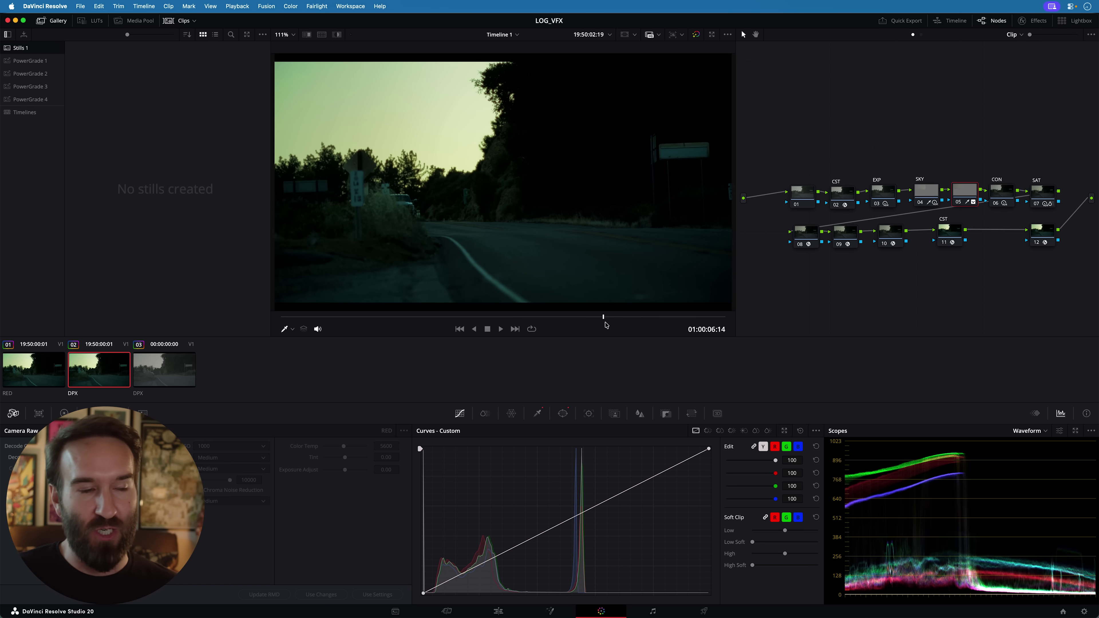
{"action": "left_click_drag", "start_coordinate": [607, 326], "coordinate": [678, 316]}
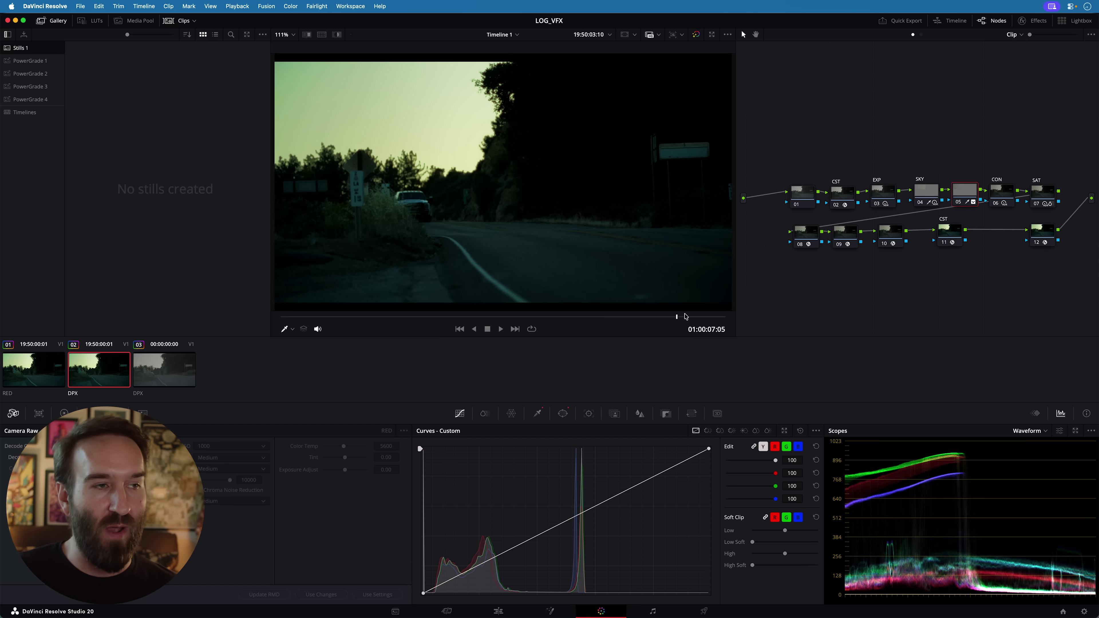
Copy all grading nodes from clip 02 onto clip 03 and scrub through the graded composite.
{"action": "left_click_drag", "start_coordinate": [796, 165], "coordinate": [1052, 262]}
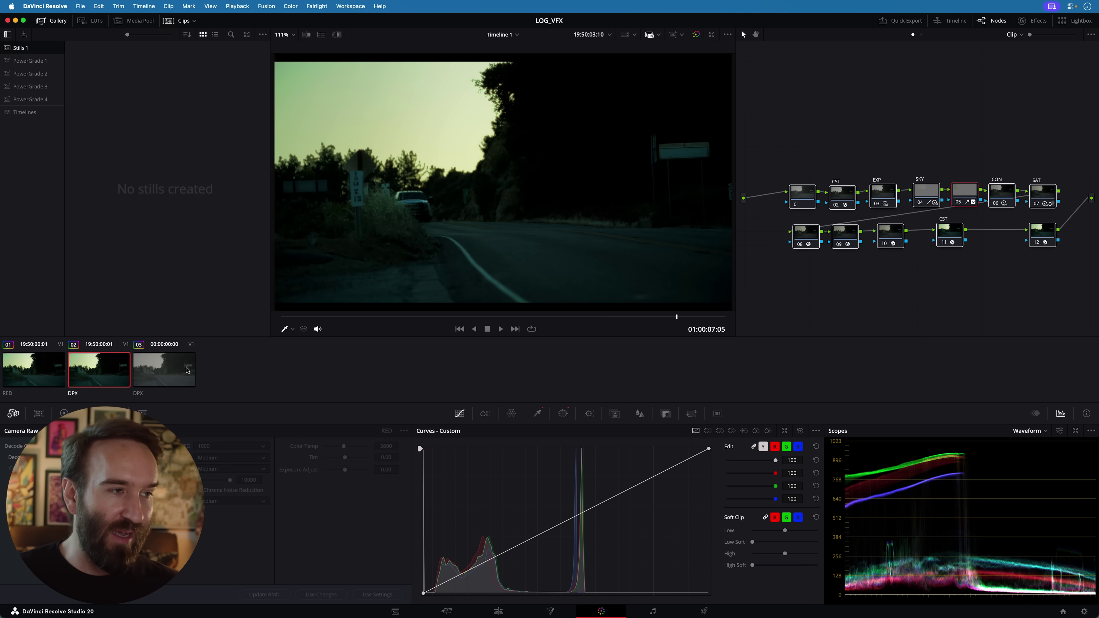
{"action": "left_click", "coordinate": [187, 370]}
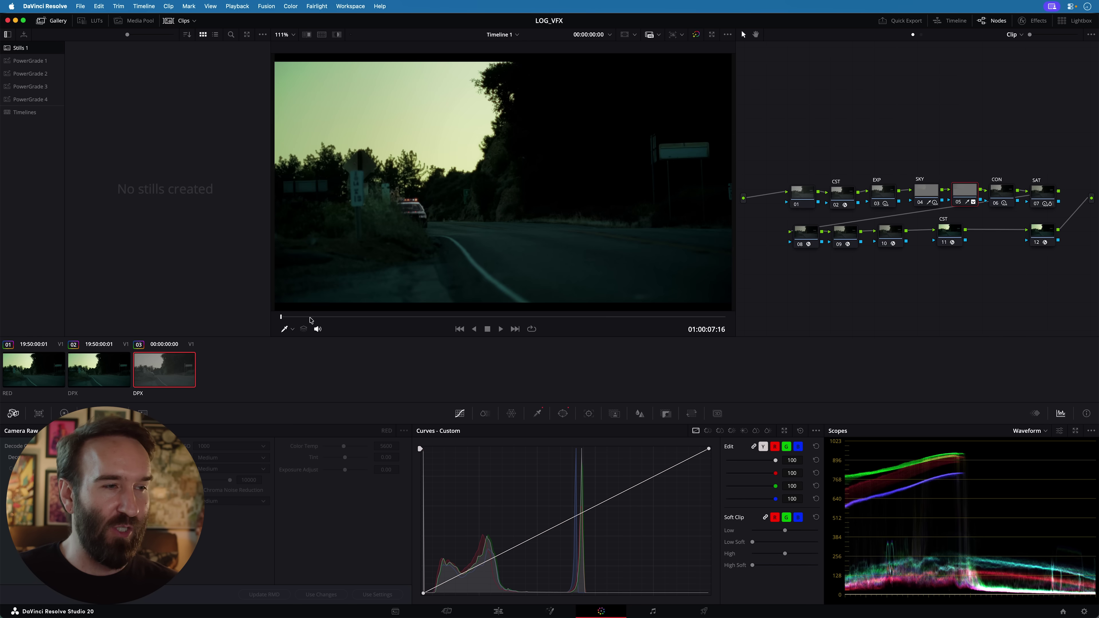
{"action": "left_click_drag", "start_coordinate": [310, 321], "coordinate": [560, 320]}
Import the PX_sh_26G_alt_ED06 DPX sequence into Bin 1 and append it after the last clip on Video 1.
{"action": "key", "text": "shift+4"}
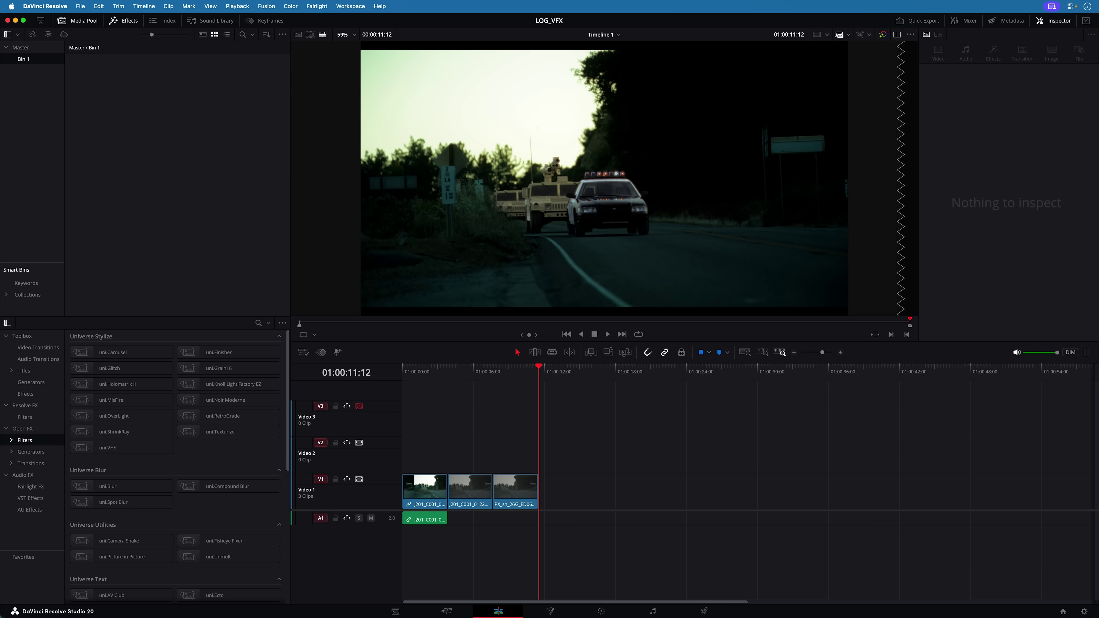
{"action": "left_click_drag", "start_coordinate": [589, 130], "coordinate": [203, 123]}
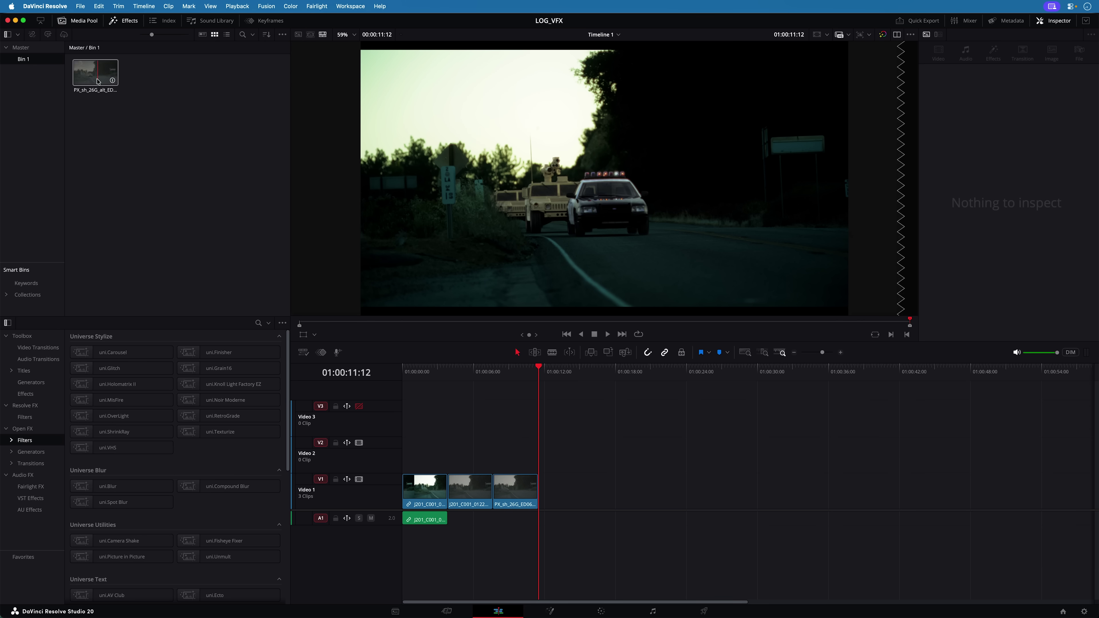
{"action": "left_click_drag", "start_coordinate": [98, 81], "coordinate": [541, 493]}
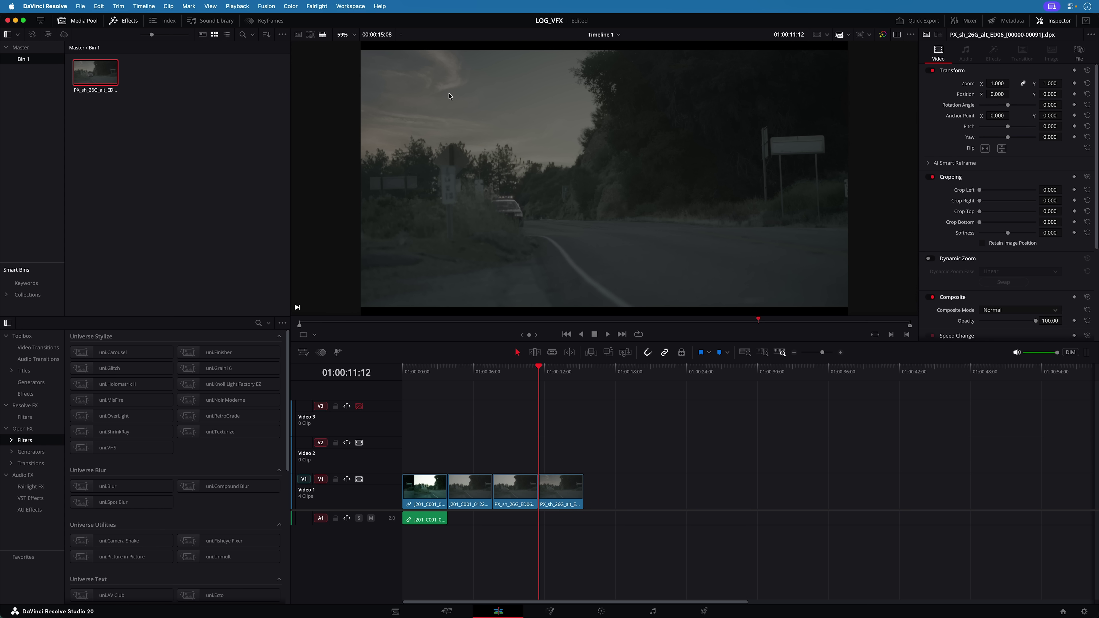
Disable the SKY node and node 05 on clip 03, and copy all its nodes onto clip 04.
{"action": "left_click", "coordinate": [601, 611]}
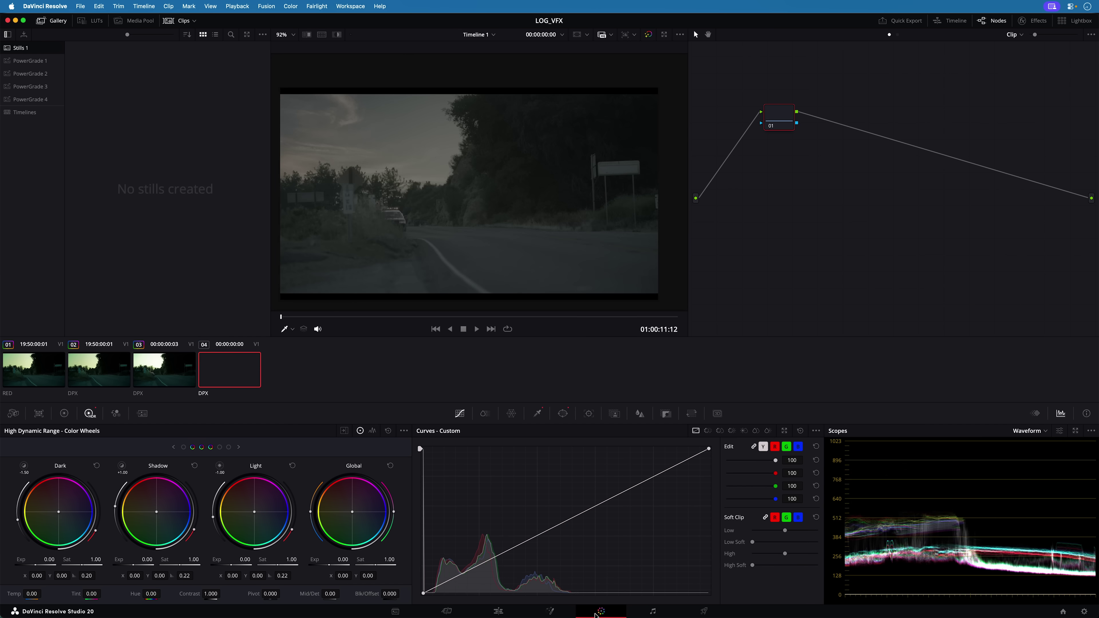
{"action": "left_click", "coordinate": [158, 375]}
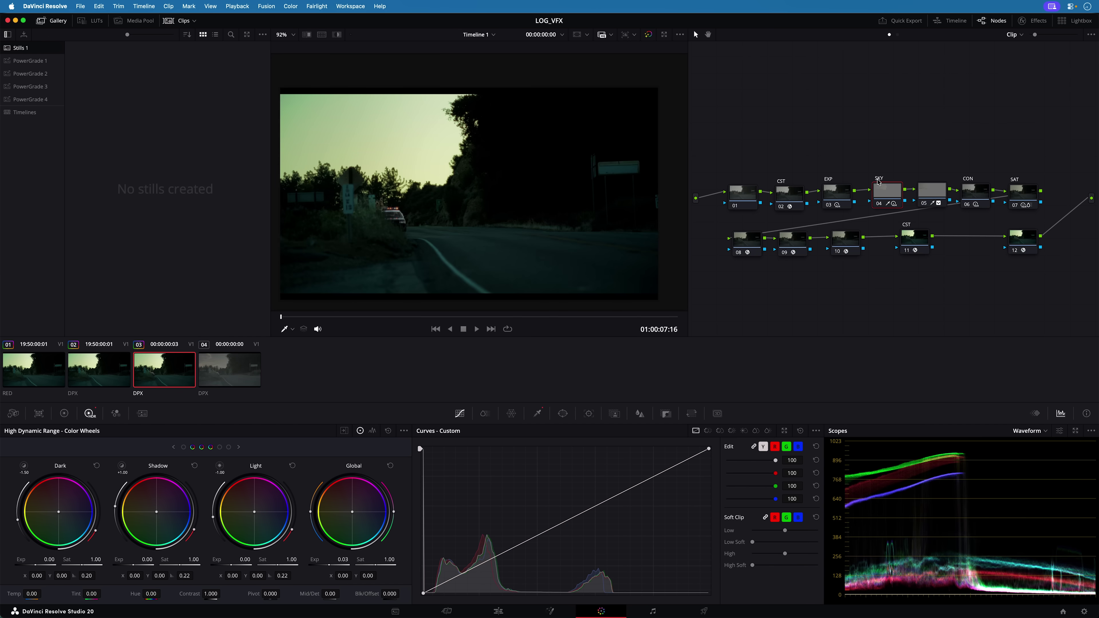
{"action": "key", "text": "ctrl+d"}
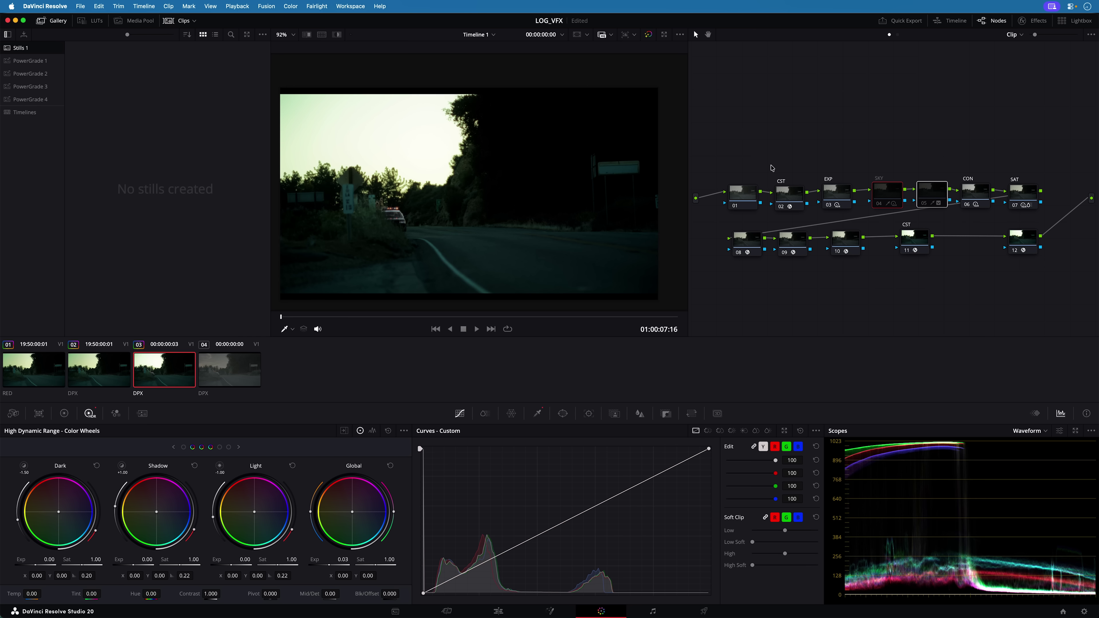
{"action": "left_click_drag", "start_coordinate": [743, 161], "coordinate": [1042, 272]}
{"action": "key", "text": "ctrl+c"}
{"action": "key", "text": "Down"}
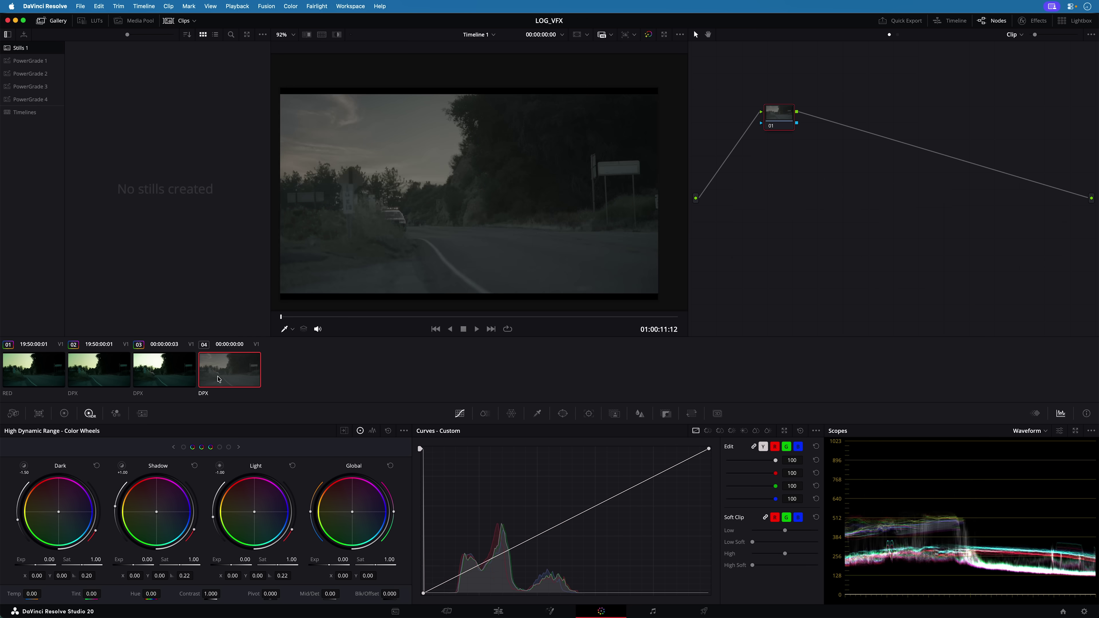
{"action": "key", "text": "ctrl+v"}
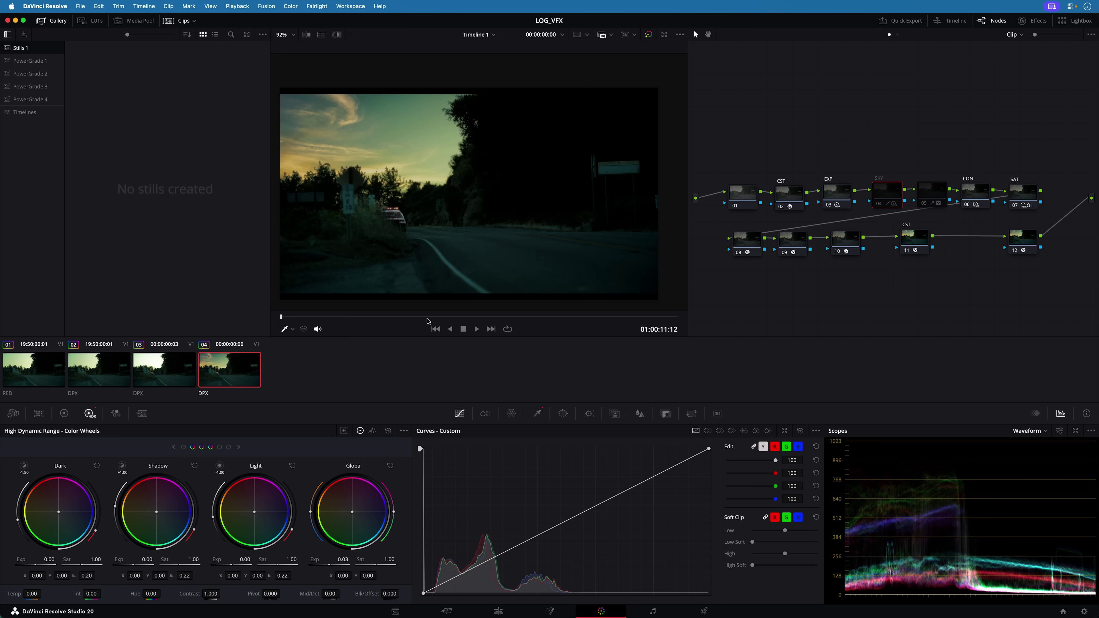
Re-enable the SKY node and node 05 on clip 03, and compare its grade with clip 04 in playback.
{"action": "left_click", "coordinate": [383, 318]}
{"action": "left_click", "coordinate": [166, 373]}
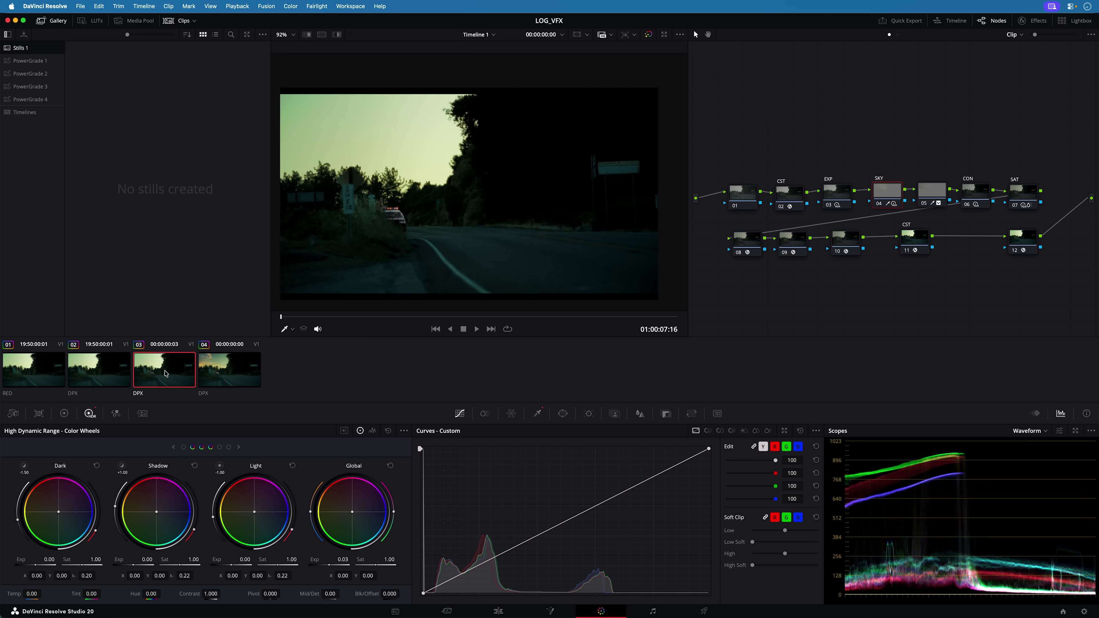
{"action": "left_click", "coordinate": [225, 372]}
{"action": "left_click", "coordinate": [158, 372]}
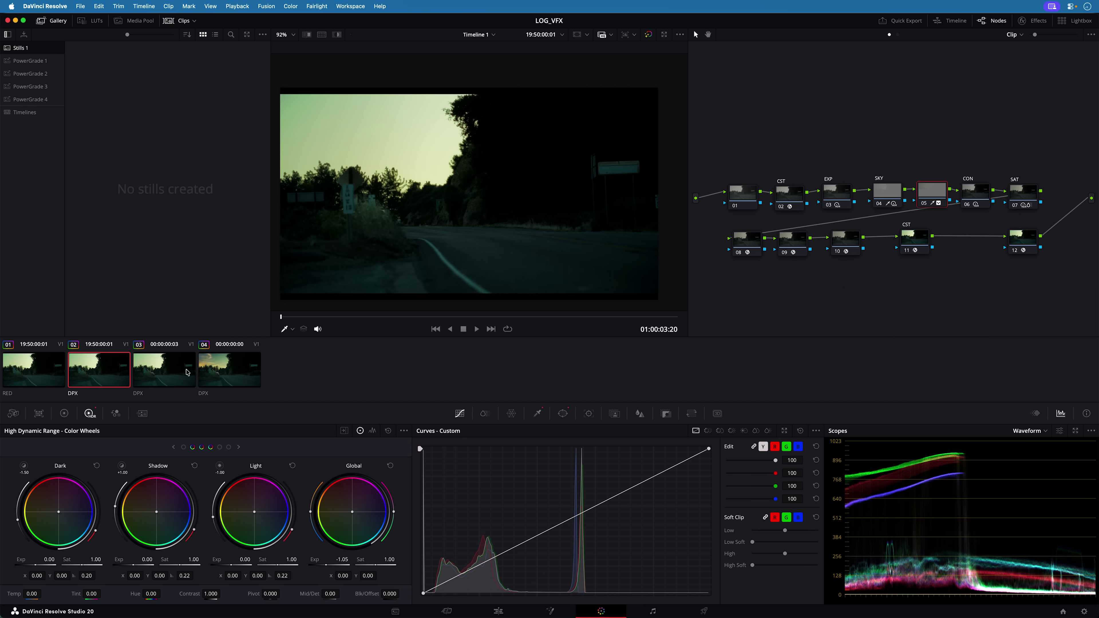
{"action": "left_click", "coordinate": [217, 372]}
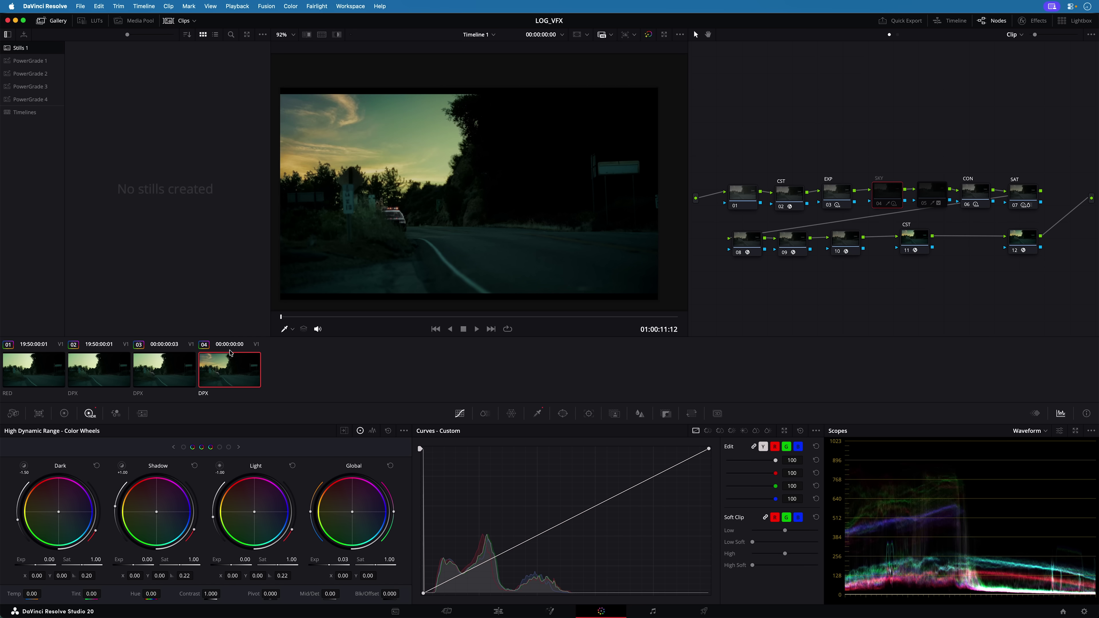
{"action": "left_click", "coordinate": [478, 330]}
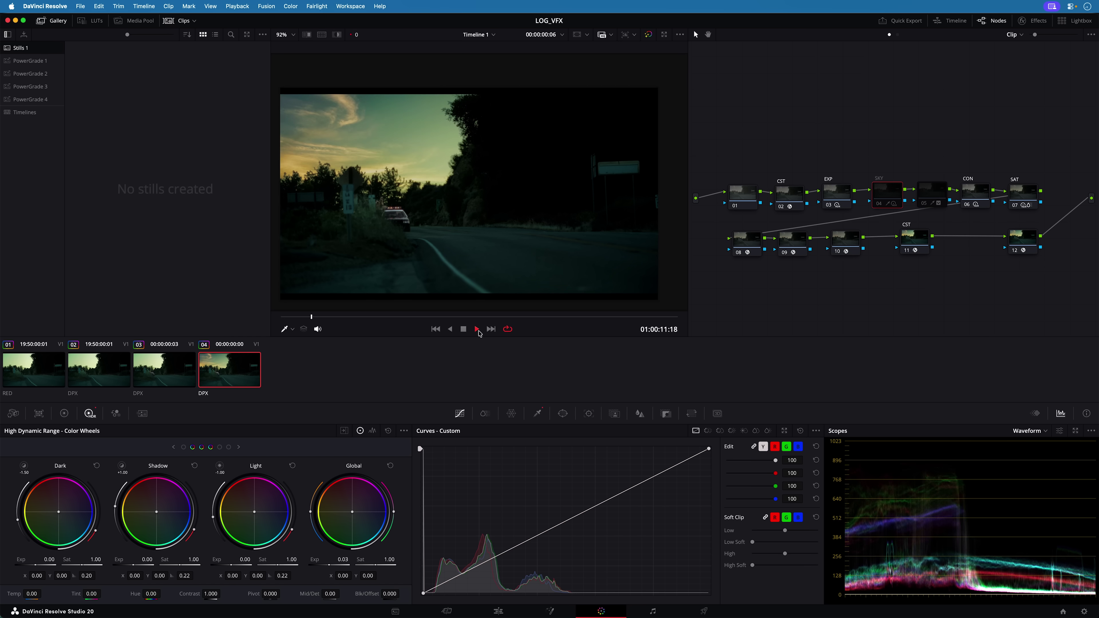